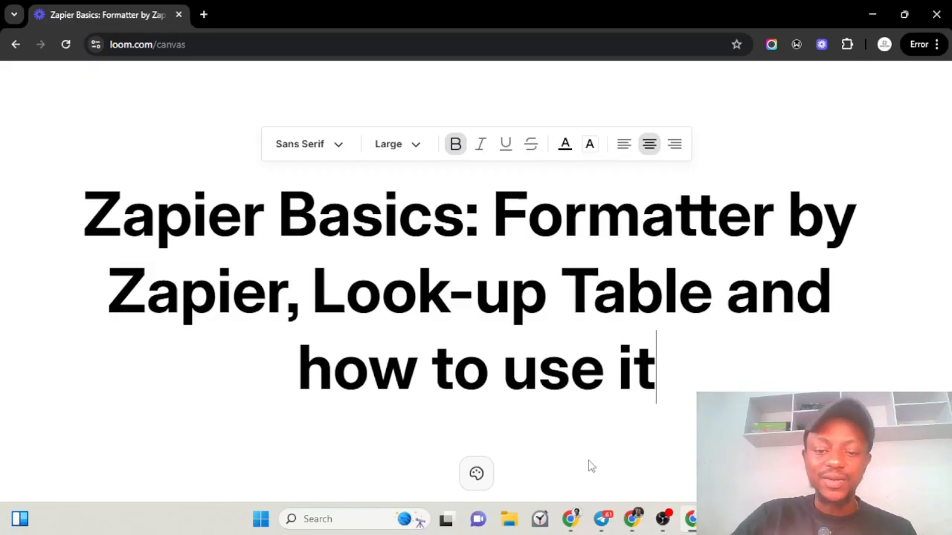
Step: Bring the Notion CRM Deals window to the front from the Chrome taskbar preview
mouse_move(571, 524)
left_click(540, 473)
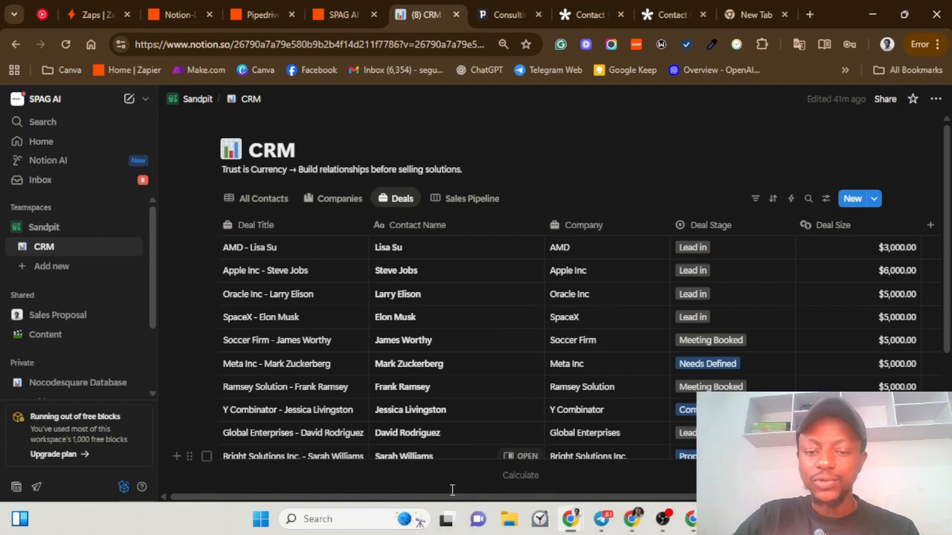
Step: Scroll across the Notion Deals table, then switch to the Tally Contact Form
left_click_drag(460, 496, 641, 513)
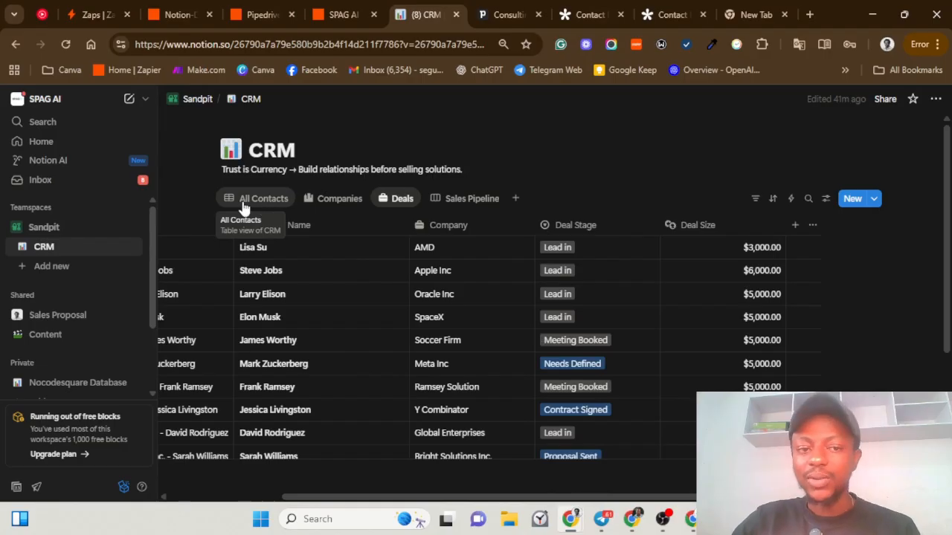
left_click(584, 15)
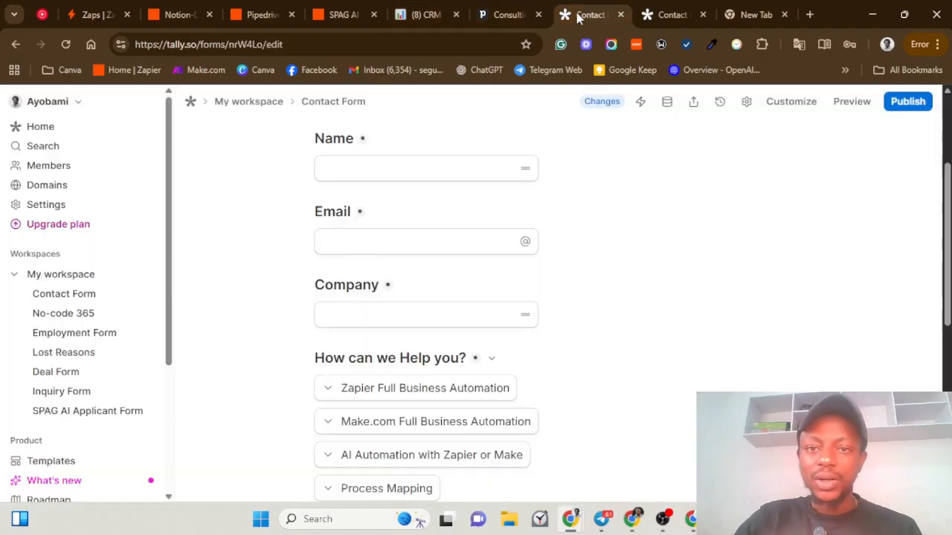
Step: Open the live Tally Contact Form and preview its referral-source and services dropdown options
left_click(666, 14)
scroll(248, 212, "up", 2)
scroll(261, 204, "down", 2)
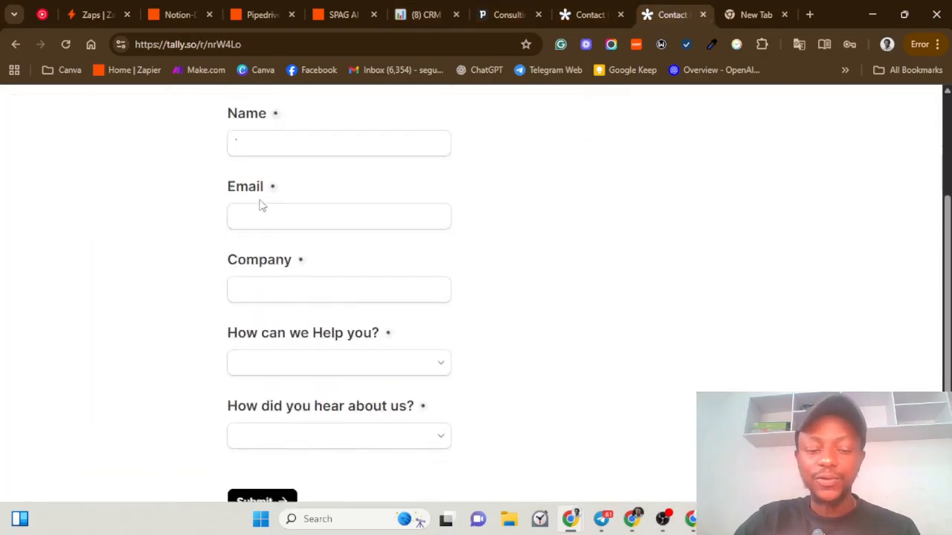
left_click(339, 390)
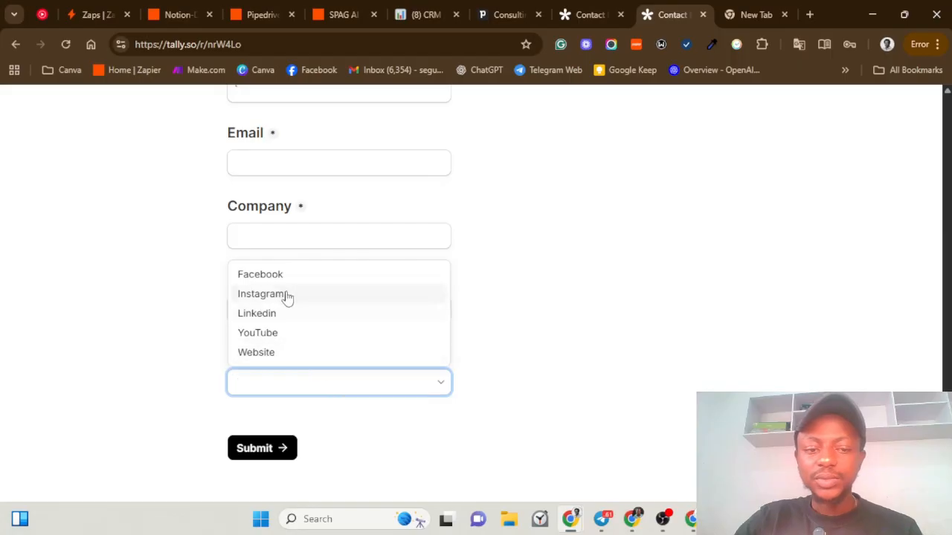
left_click(523, 302)
left_click(322, 238)
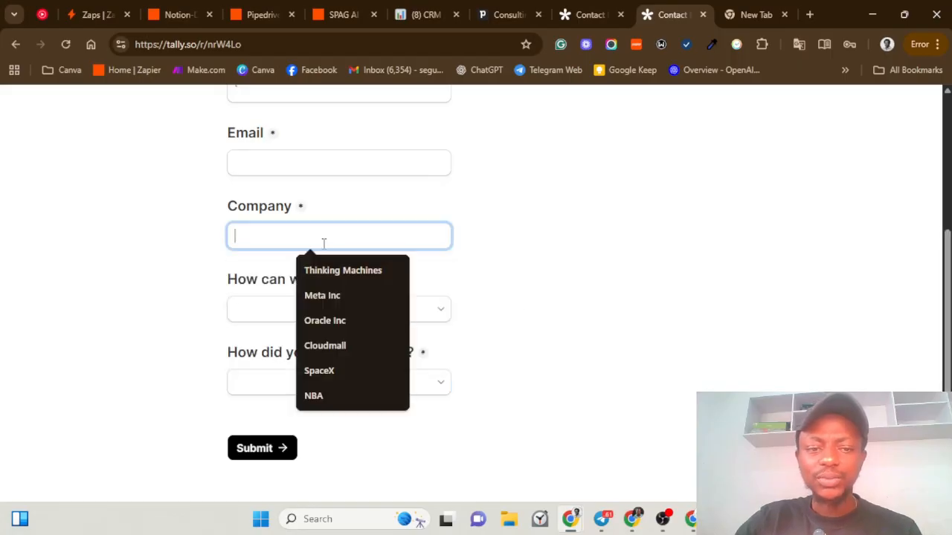
left_click(263, 310)
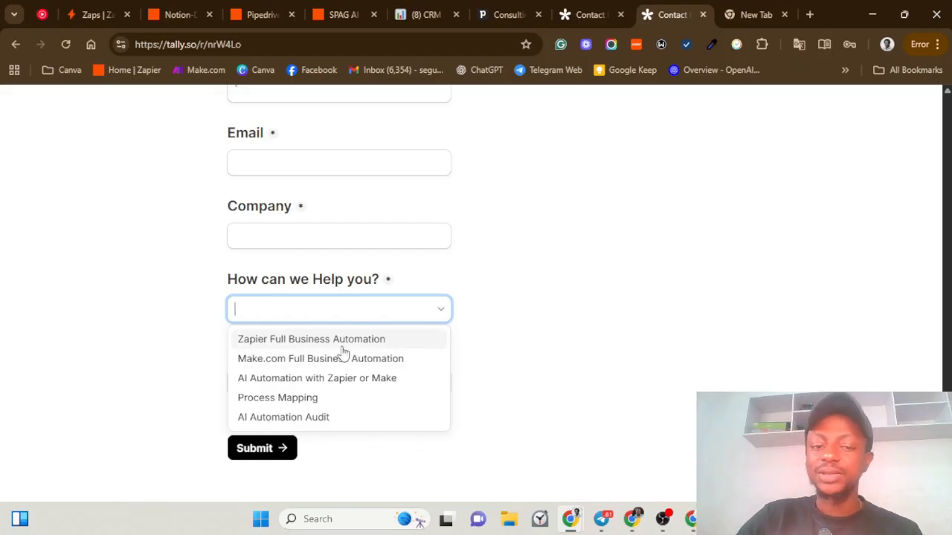
left_click(461, 353)
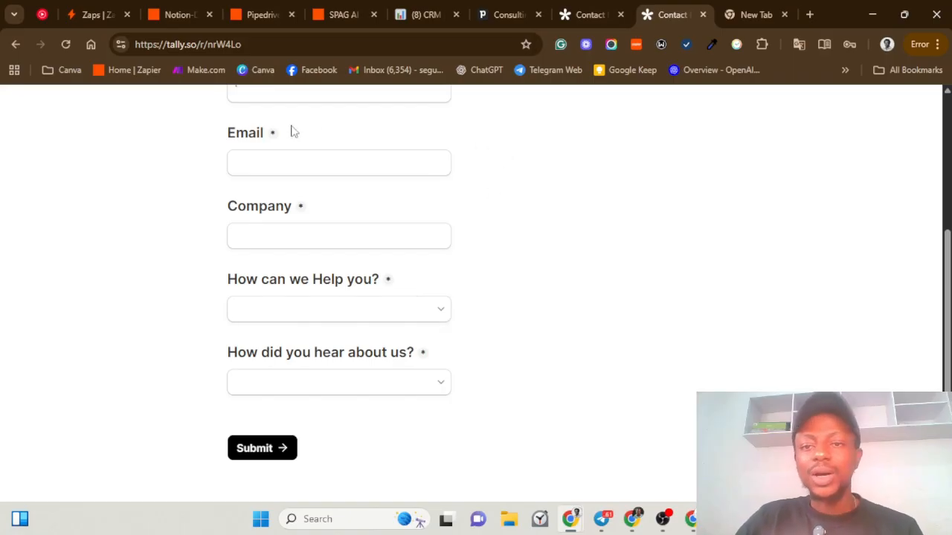
Step: Glance at the Pipedrive pipeline and Notion Deals table, then open the Notion-Deal Size zap
left_click(505, 11)
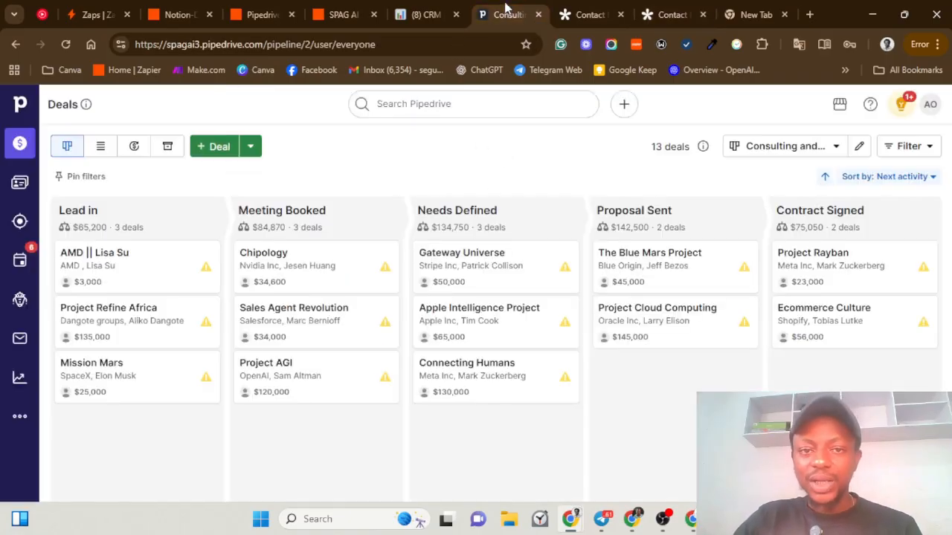
left_click(416, 13)
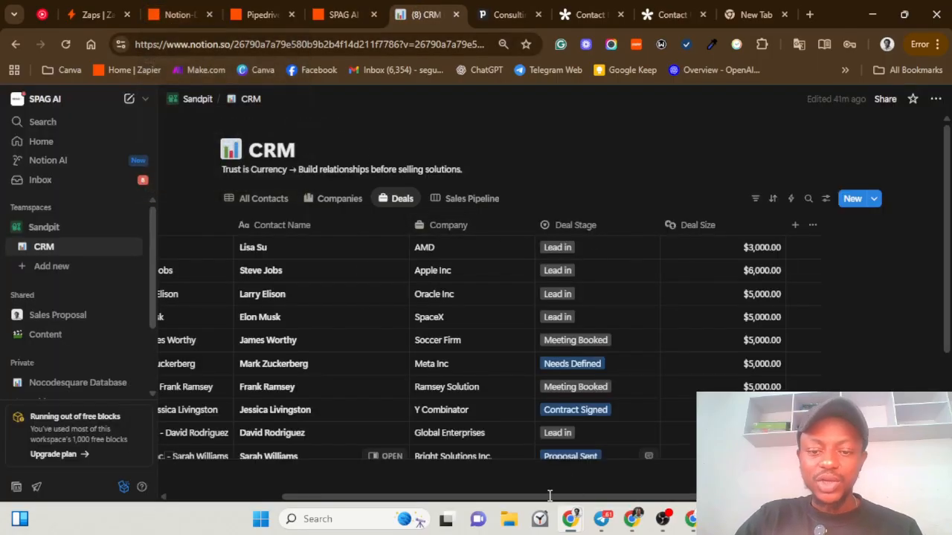
left_click_drag(547, 500, 522, 507)
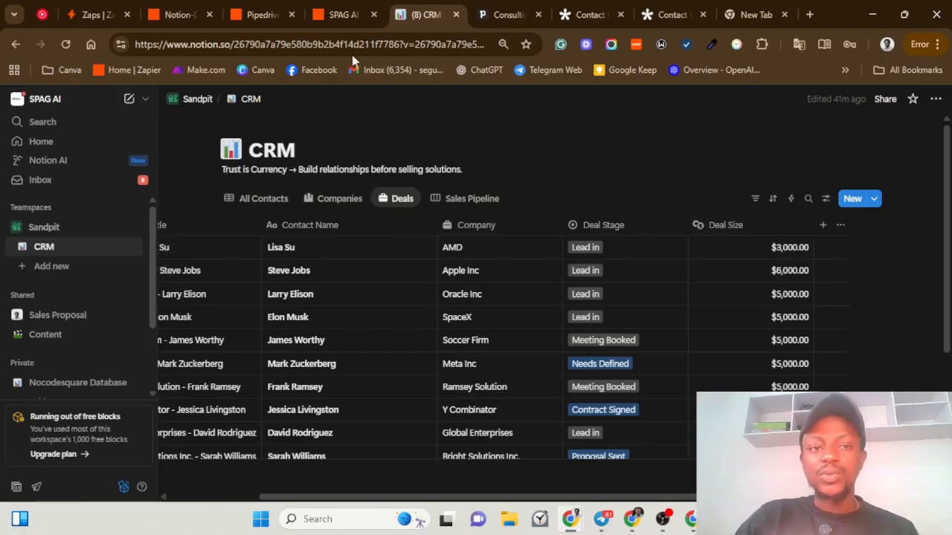
left_click(177, 12)
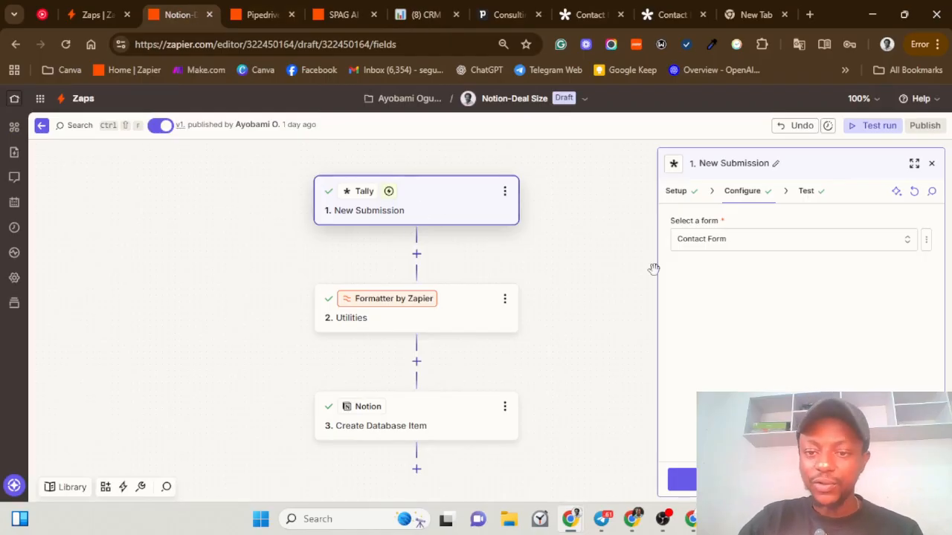
Step: Load Submission A as the Tally trigger's test record and return to the Tally form
left_click(751, 479)
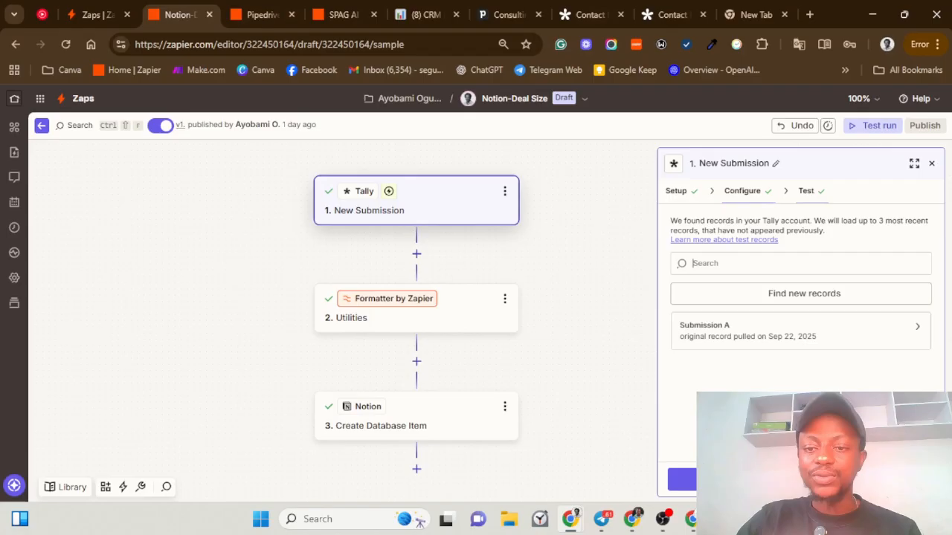
left_click(721, 333)
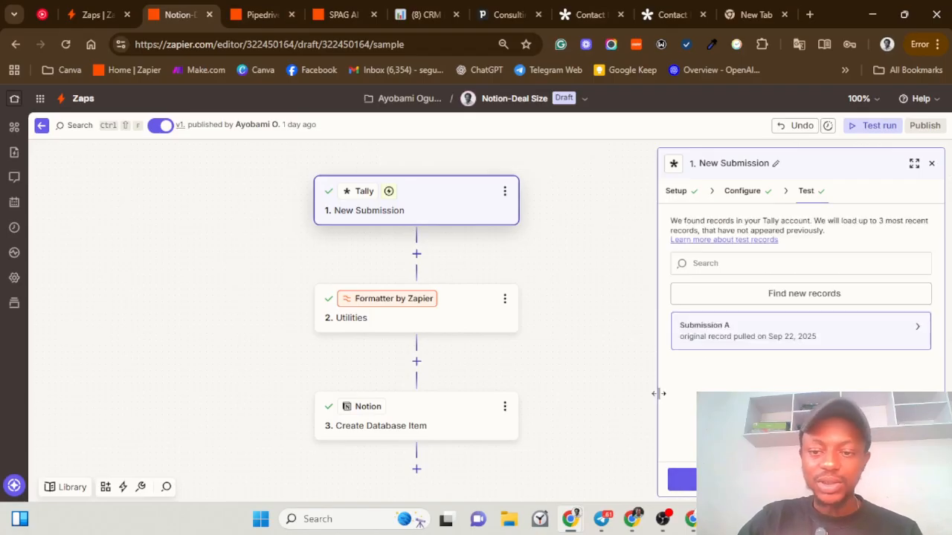
left_click(669, 6)
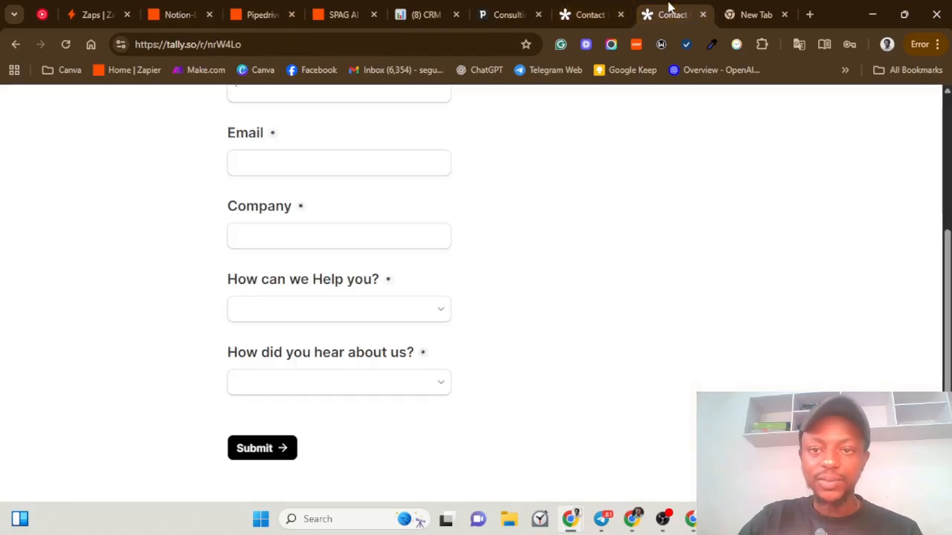
scroll(370, 229, "up", 3)
Step: Begin the Name entry, review the Notion Deals table, then come back to the form
left_click(352, 299)
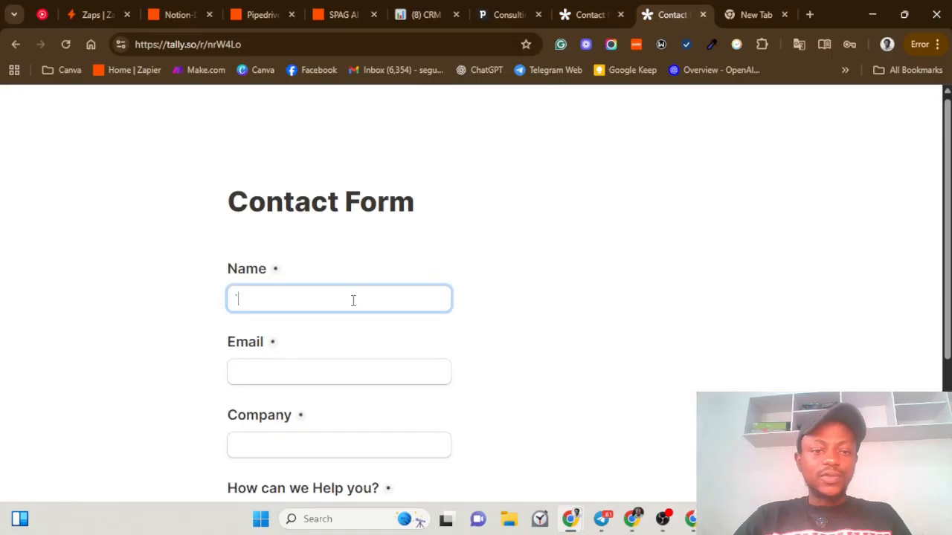
key("Tab")
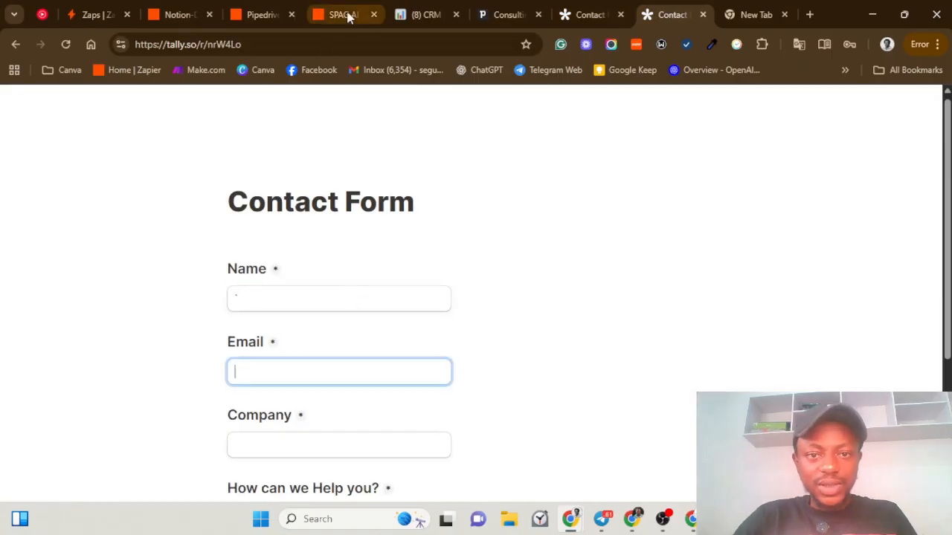
left_click(421, 15)
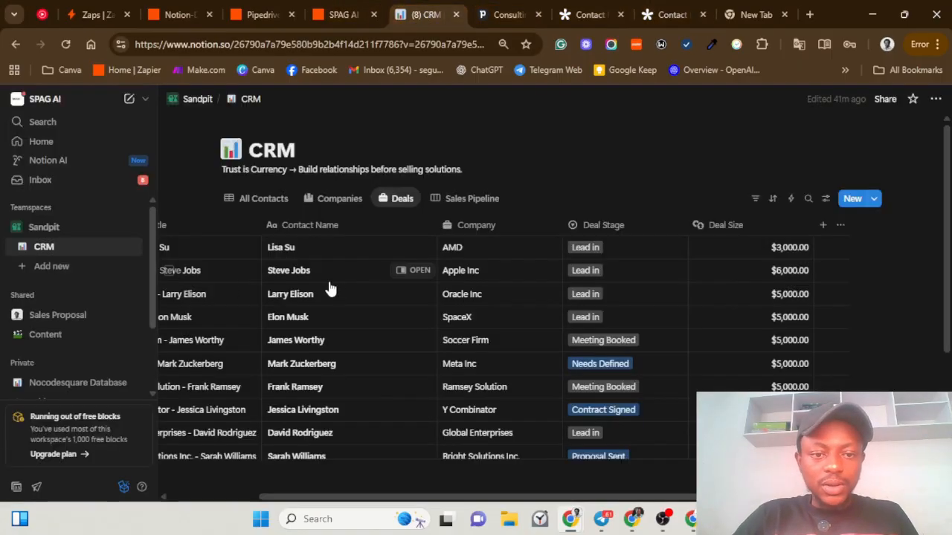
left_click_drag(353, 507, 275, 513)
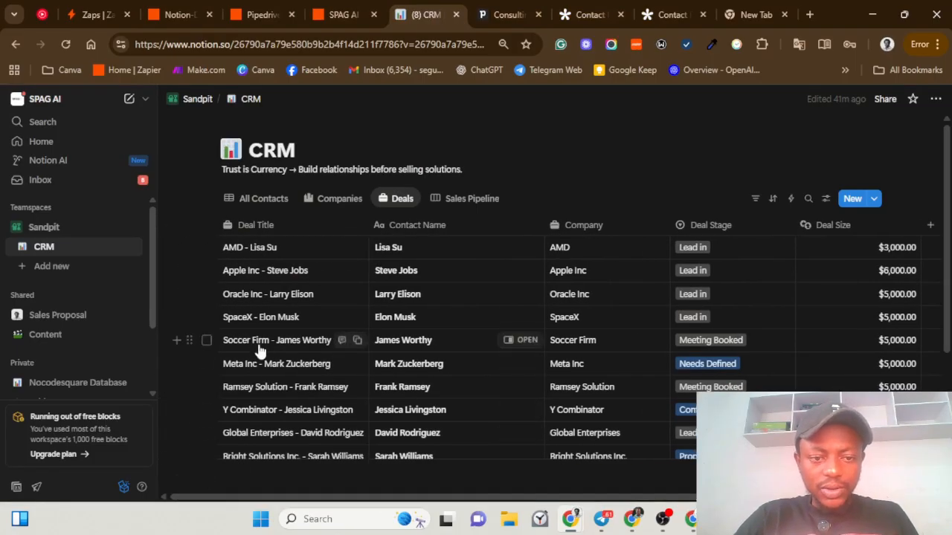
scroll(288, 418, "down", 1)
scroll(294, 398, "down", 3)
scroll(268, 409, "up", 3)
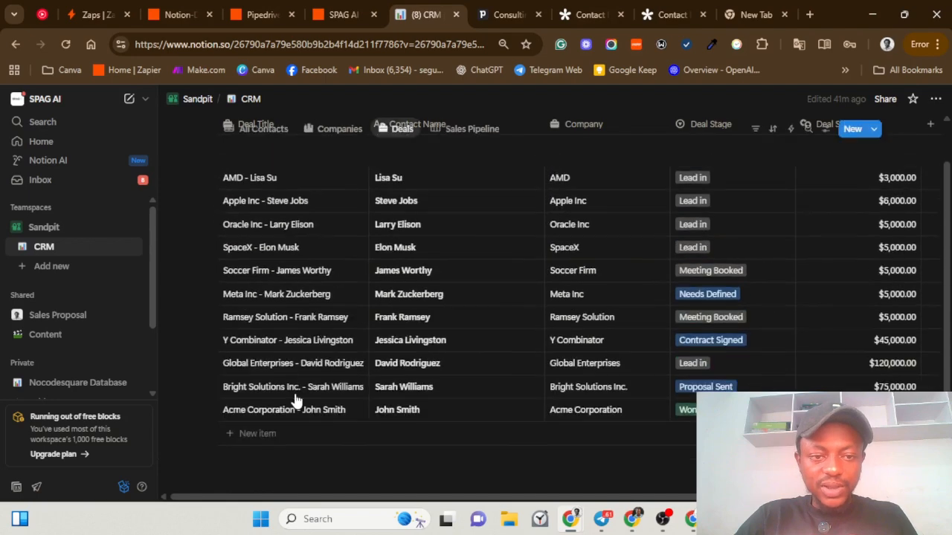
left_click(664, 9)
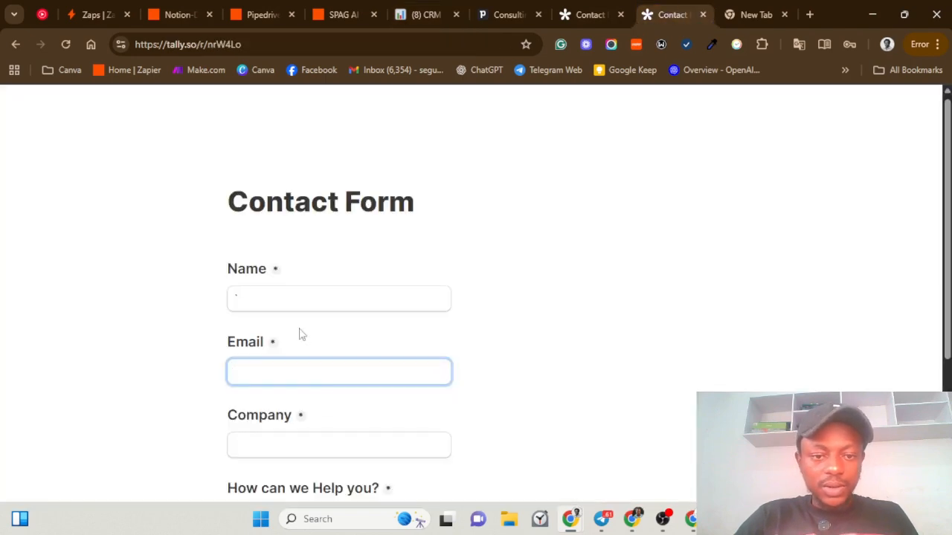
Step: Enter the contact's name and email, and 'Stripe Inc' as the Company
left_click(278, 301)
key("Tab")
type("p")
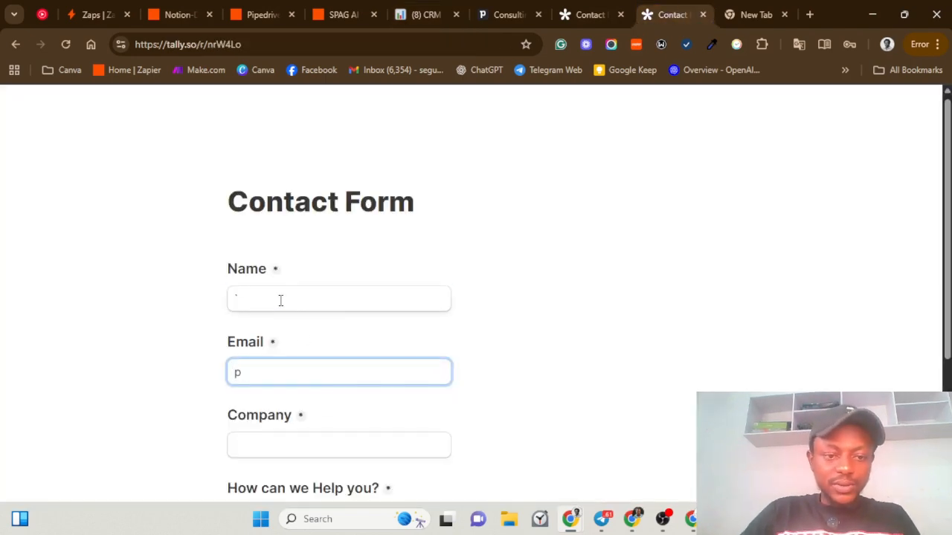
left_click(274, 300)
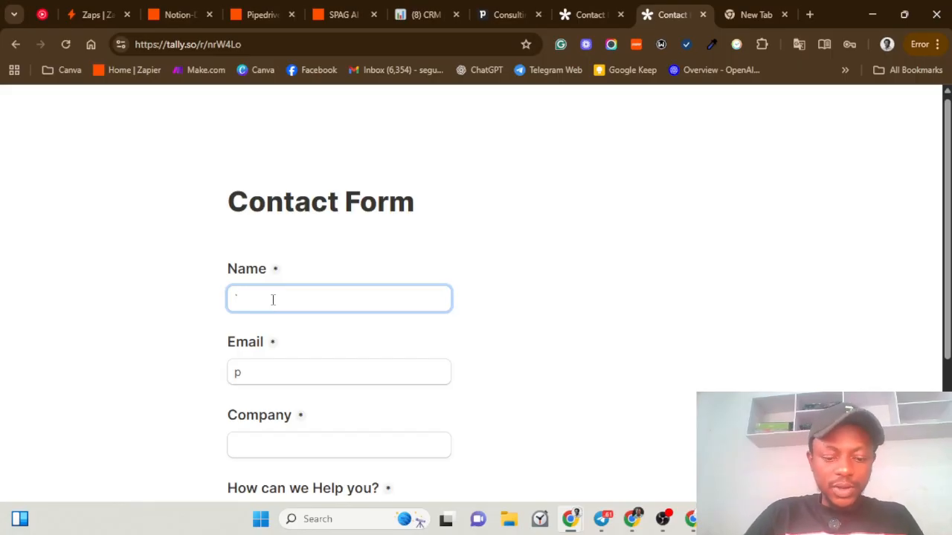
type("`Patrick Colliso")
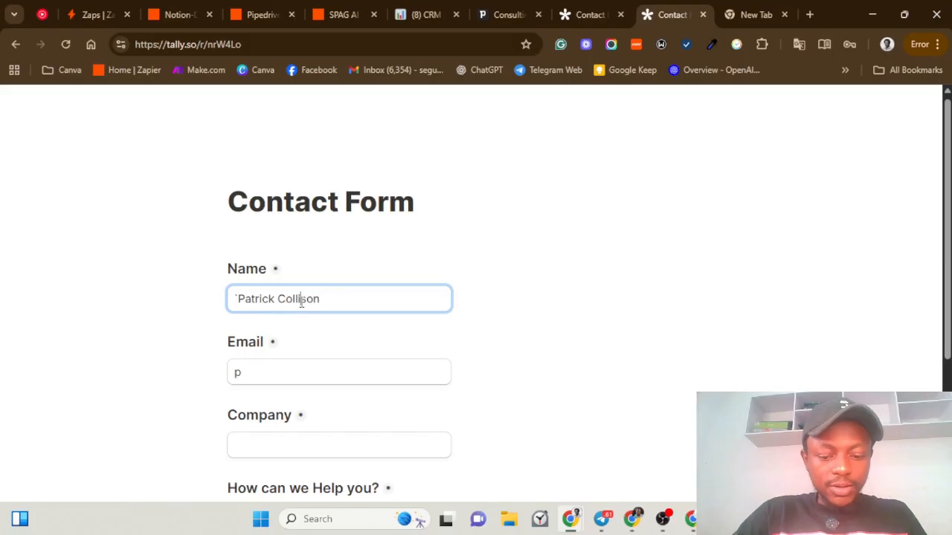
type("n")
key("BackSpace")
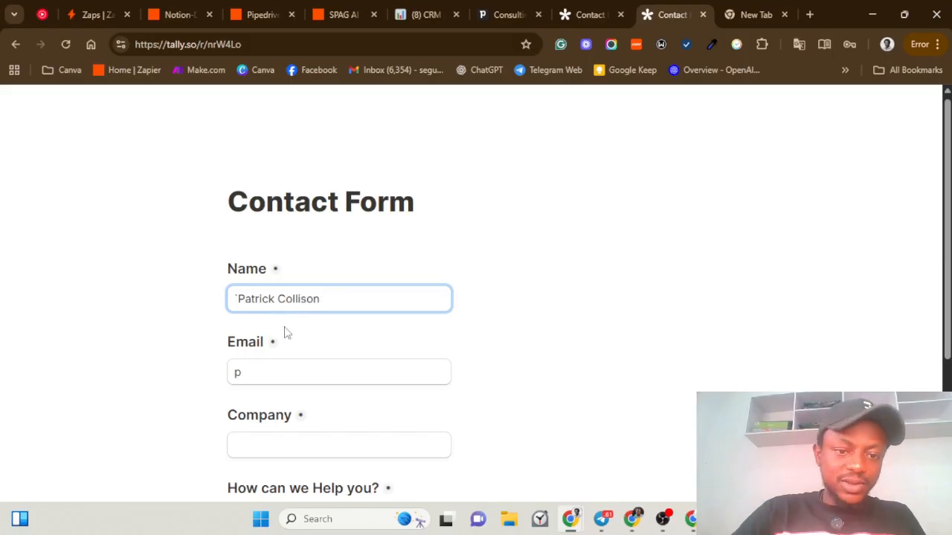
left_click(278, 372)
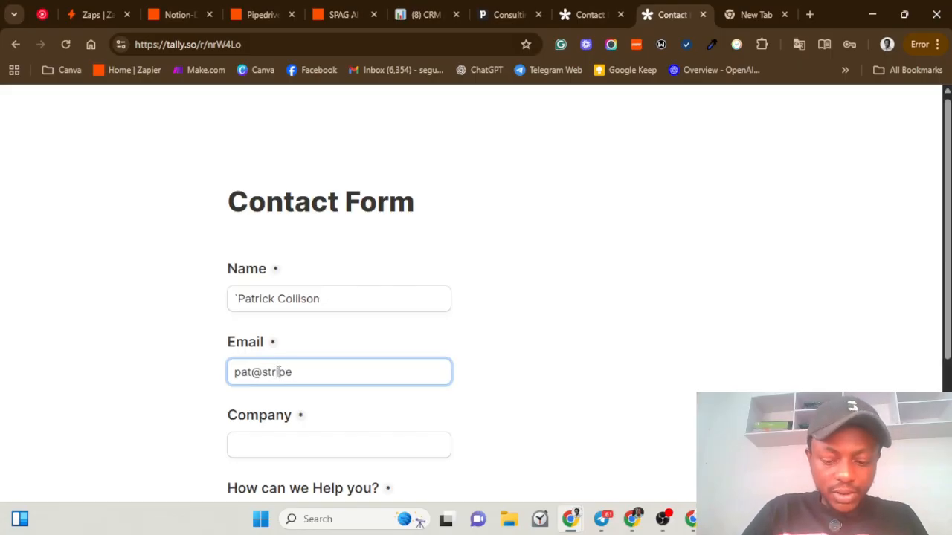
right_click(279, 378)
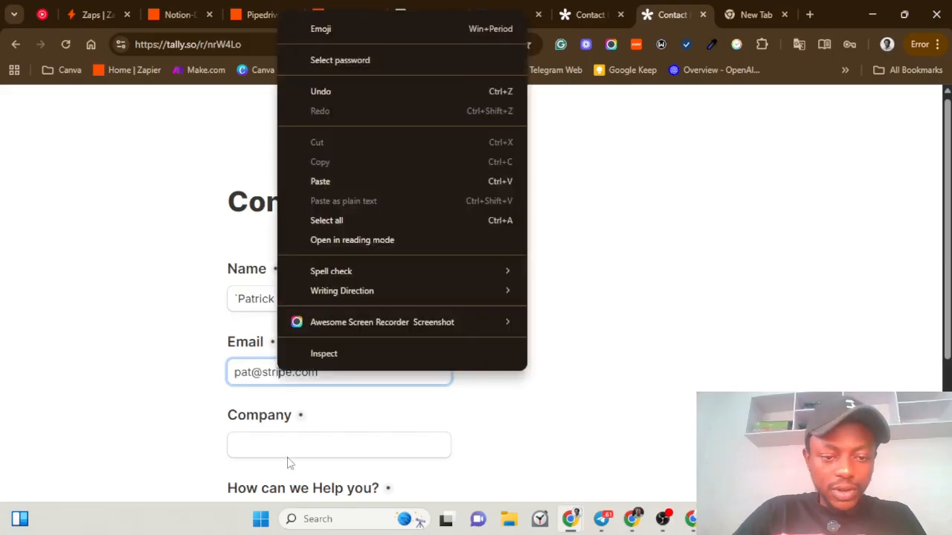
left_click(283, 445)
type("Str")
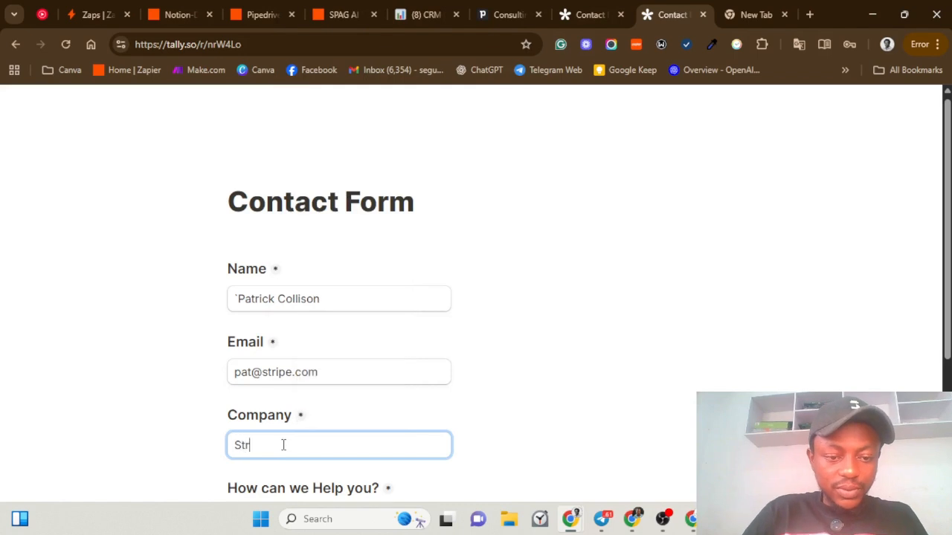
type("ipe I")
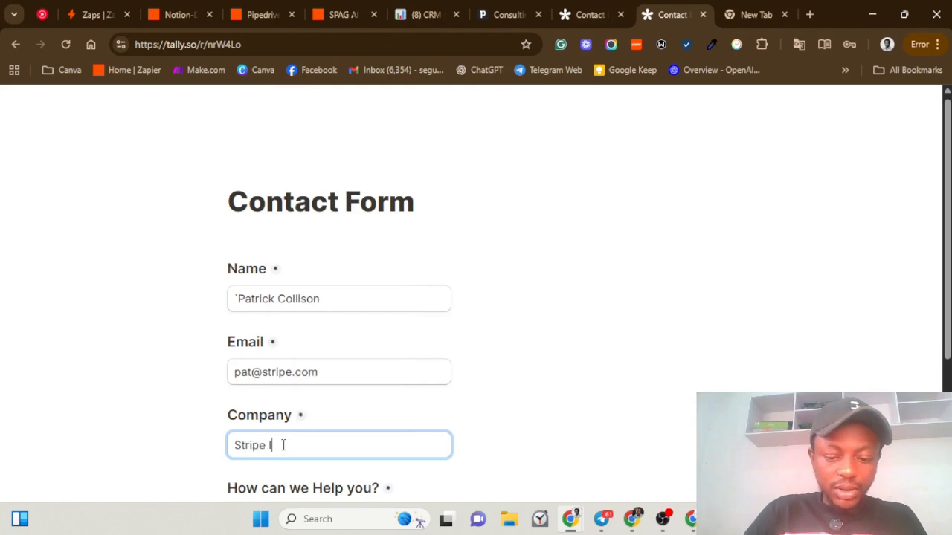
type("nc")
Step: Choose Make.com Full Business Automation and Website as the referral source, then submit the form
scroll(291, 446, "down", 1)
left_click(298, 447)
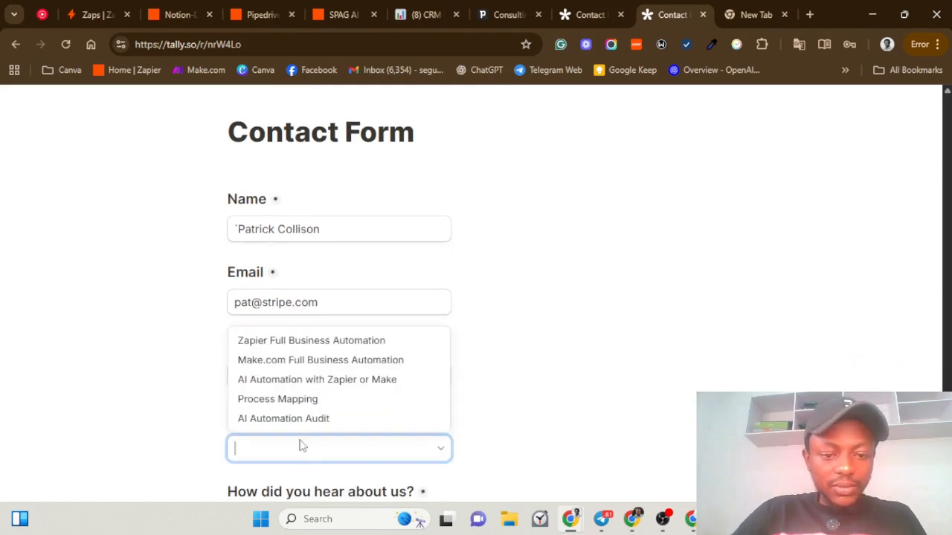
left_click(281, 365)
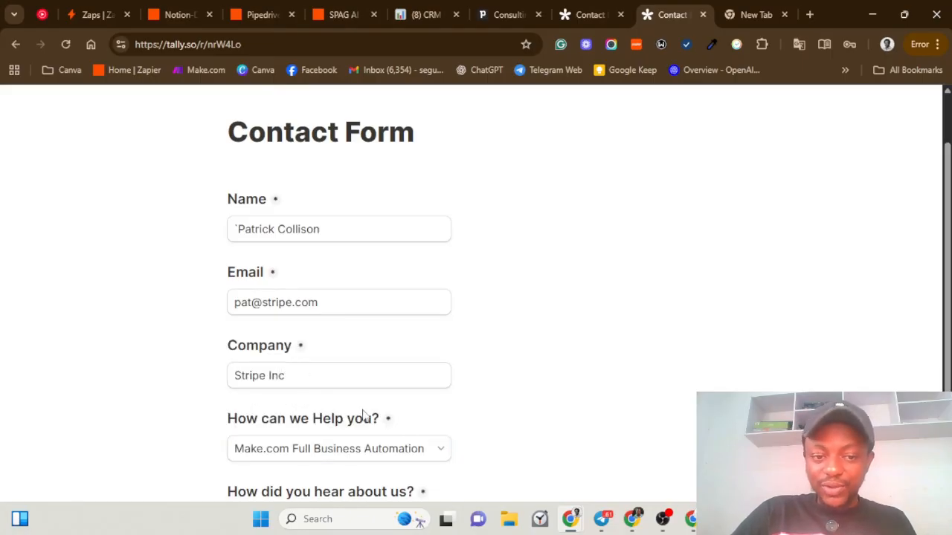
scroll(433, 438, "down", 2)
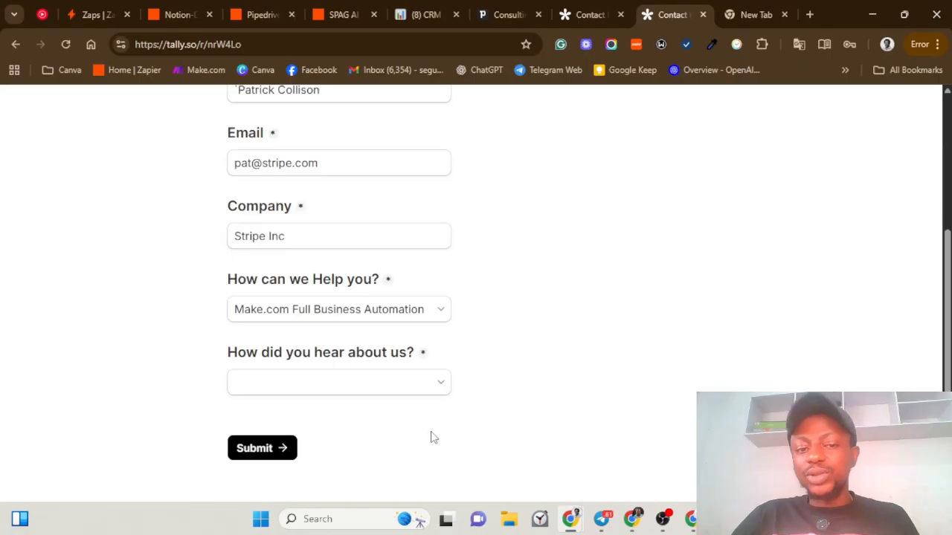
left_click(329, 392)
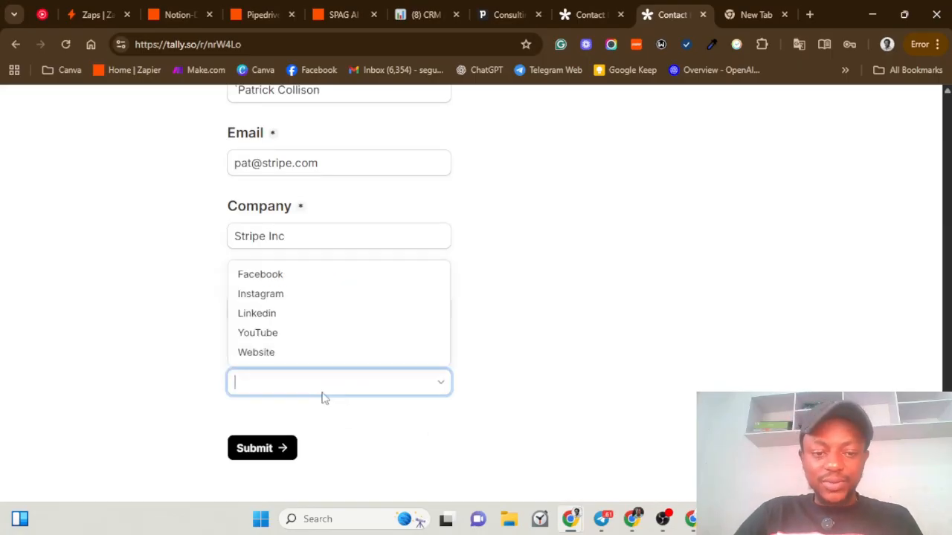
left_click(272, 354)
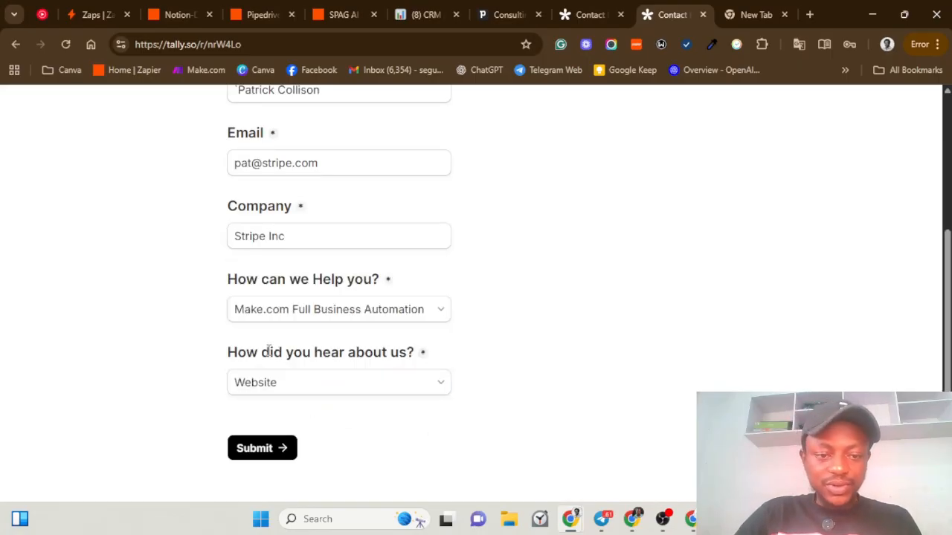
left_click(262, 452)
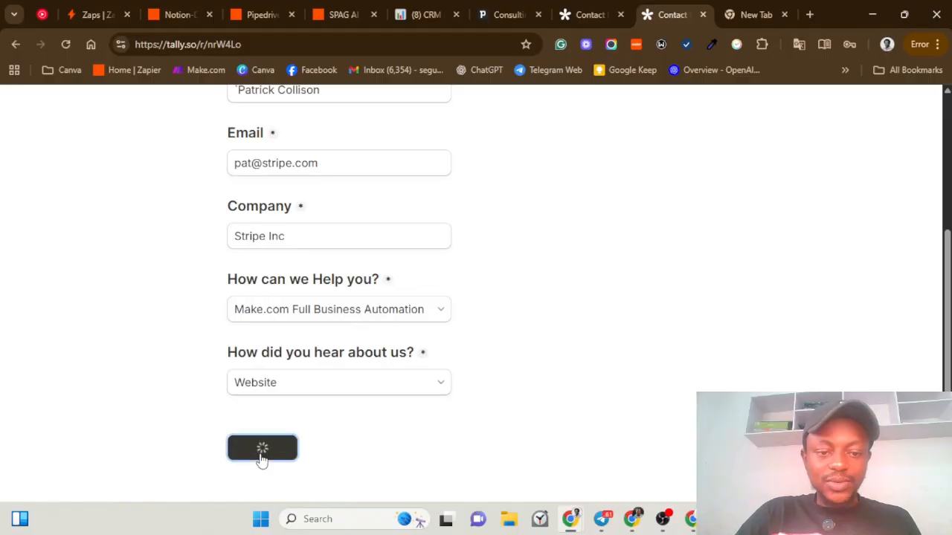
left_click(163, 11)
Step: View the Notion CRM Deals table showing the new Stripe Inc deal at $5,500.00
left_click(419, 14)
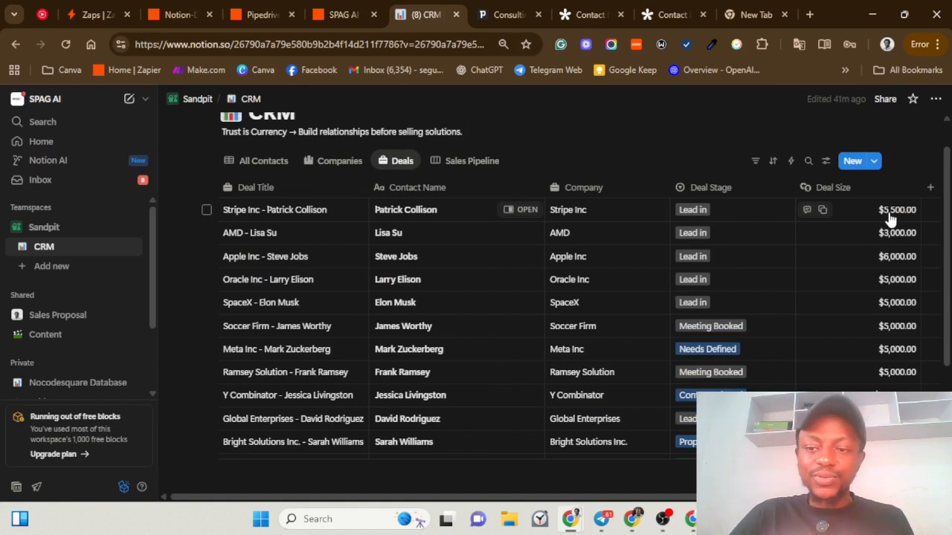
Step: Open the Formatter Utilities step's lookup table, adding and then deleting an empty row
left_click(168, 18)
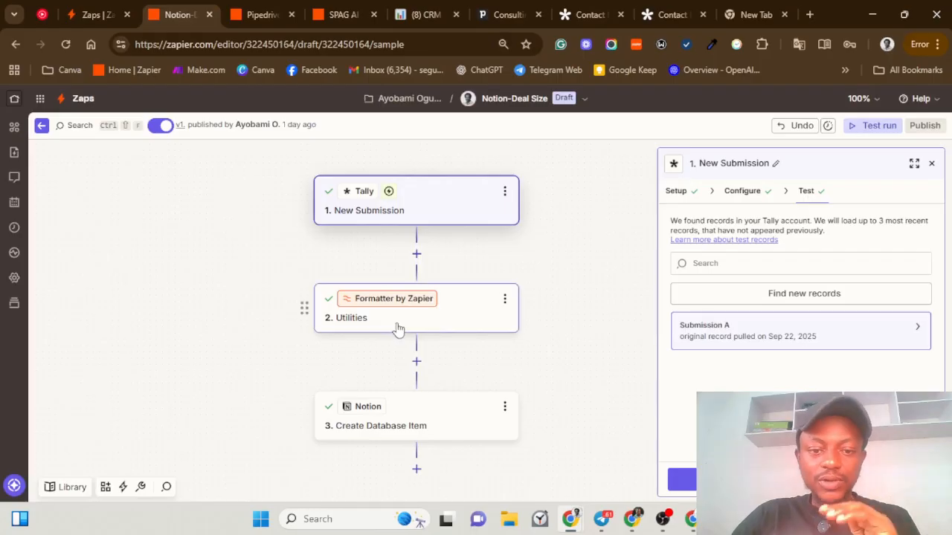
left_click(468, 319)
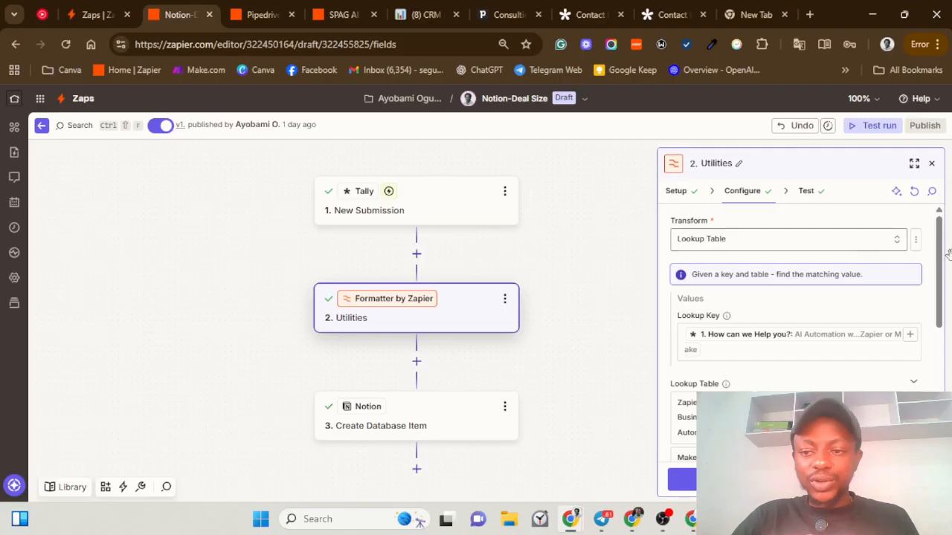
left_click_drag(945, 253, 944, 281)
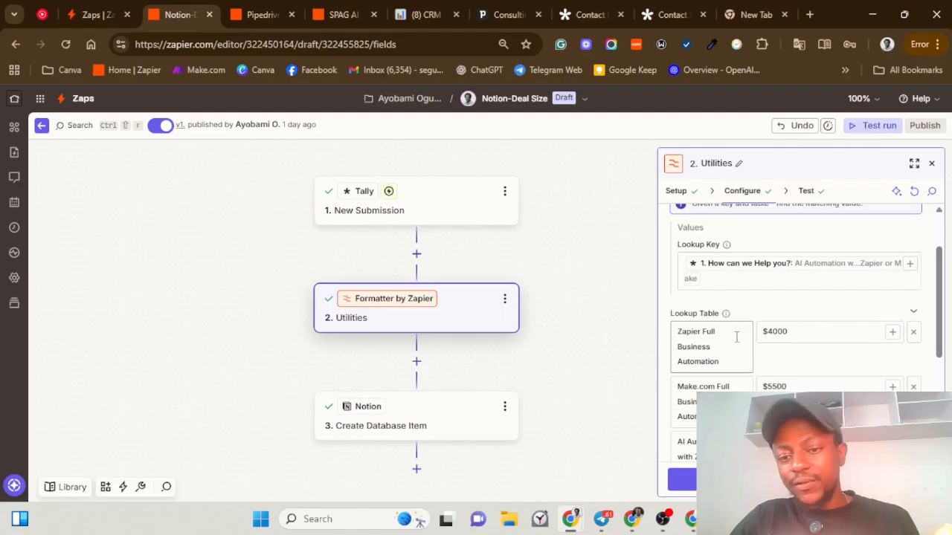
scroll(773, 345, "down", 1)
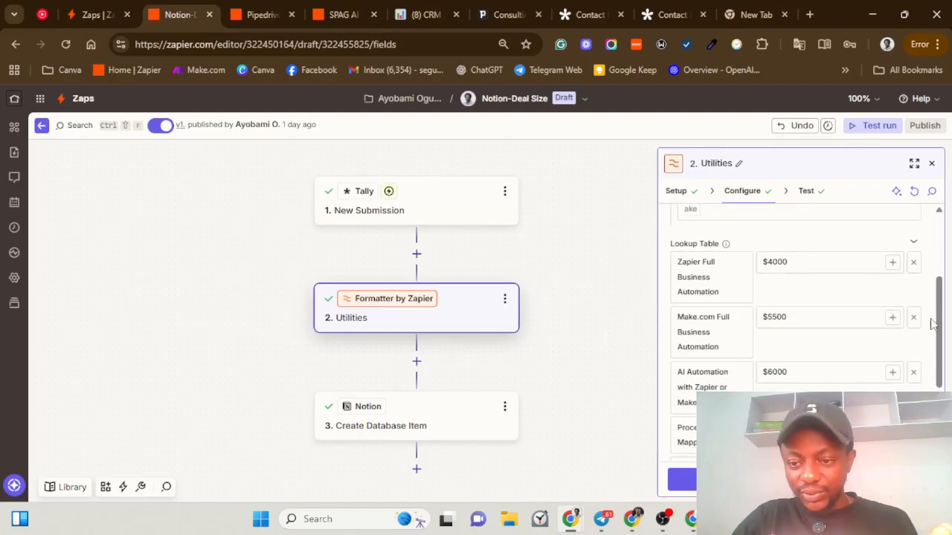
scroll(856, 350, "down", 2)
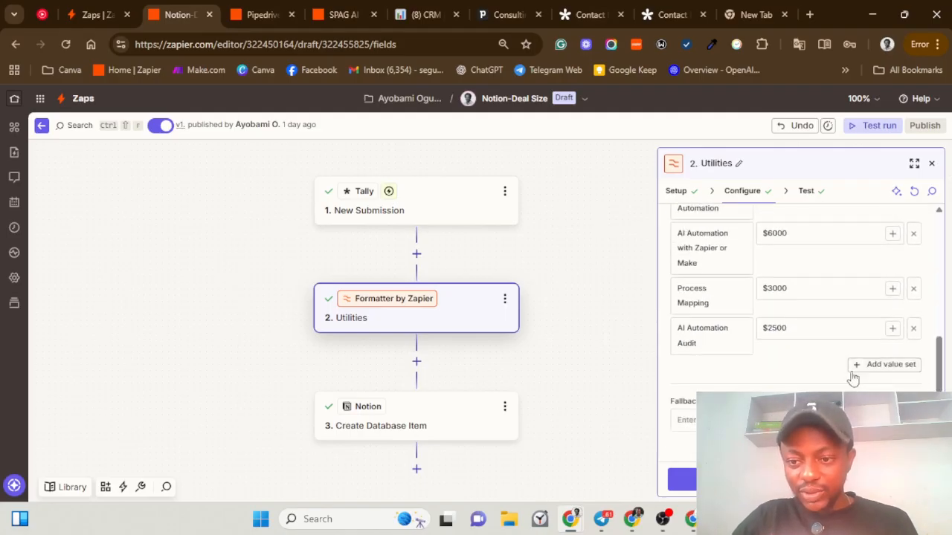
left_click(864, 365)
left_click(728, 370)
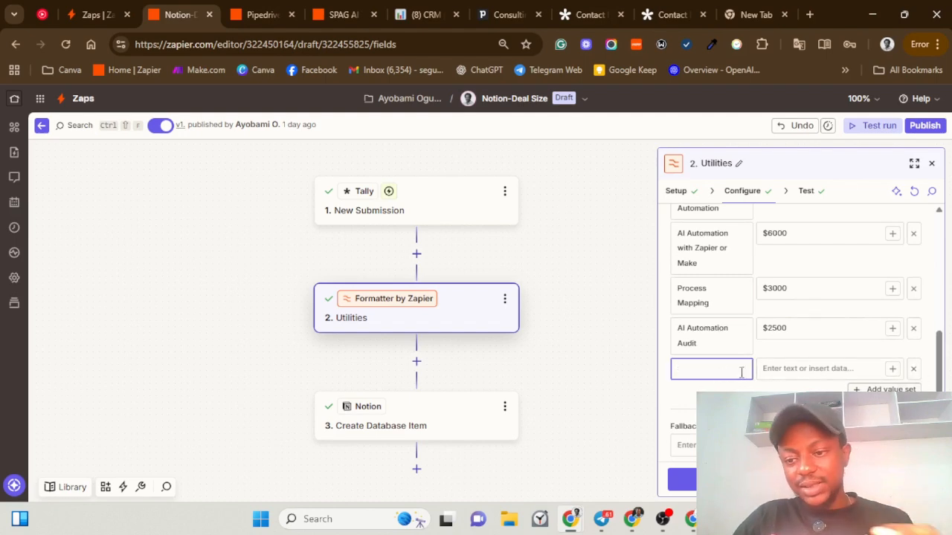
left_click(915, 371)
scroll(777, 346, "up", 5)
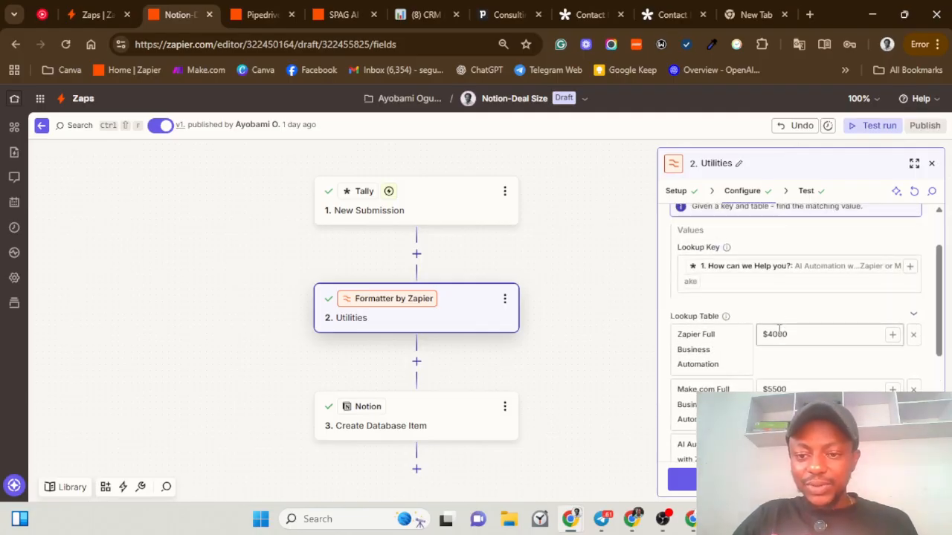
left_click(645, 18)
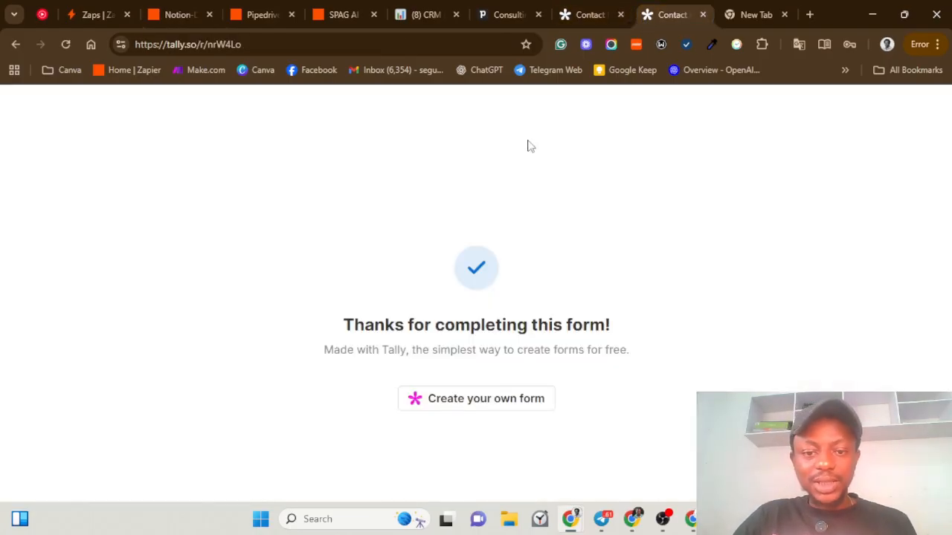
left_click(63, 45)
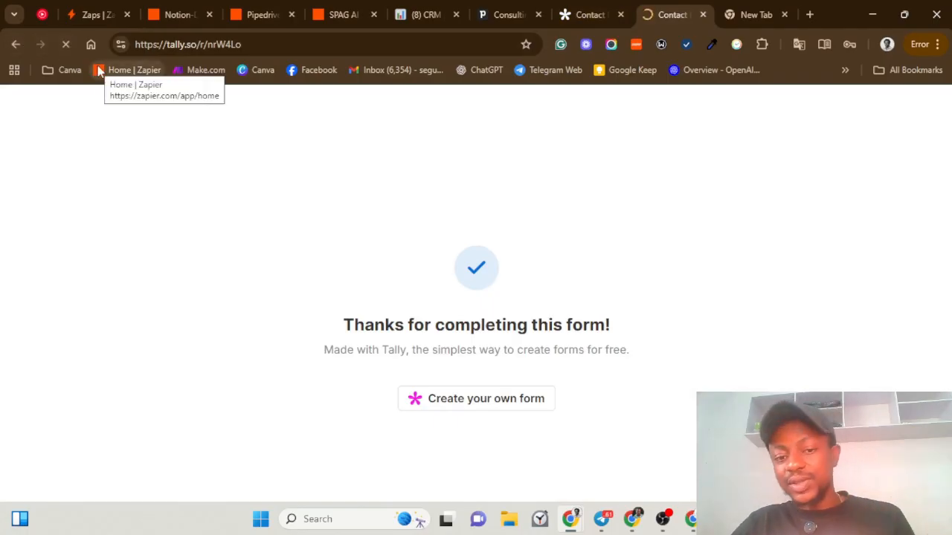
scroll(288, 357, "down", 2)
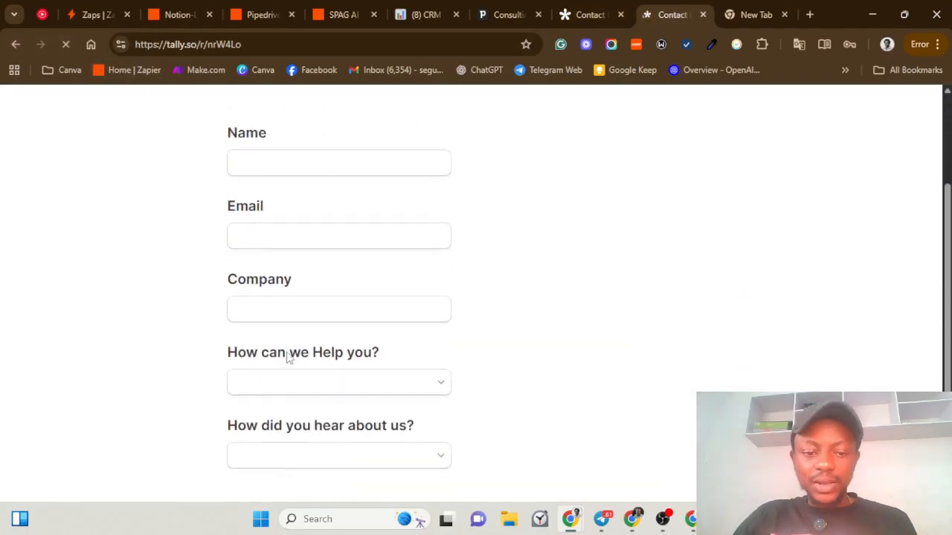
left_click(303, 450)
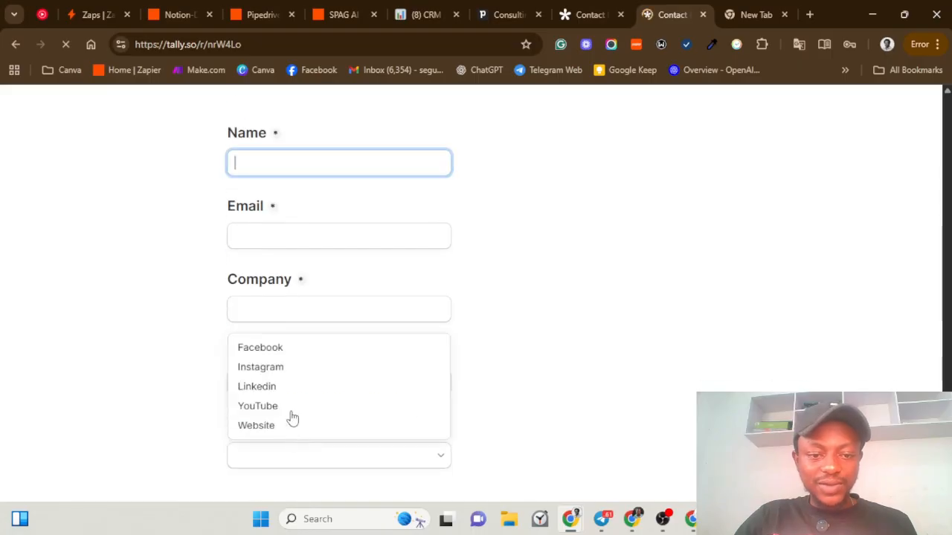
left_click(519, 467)
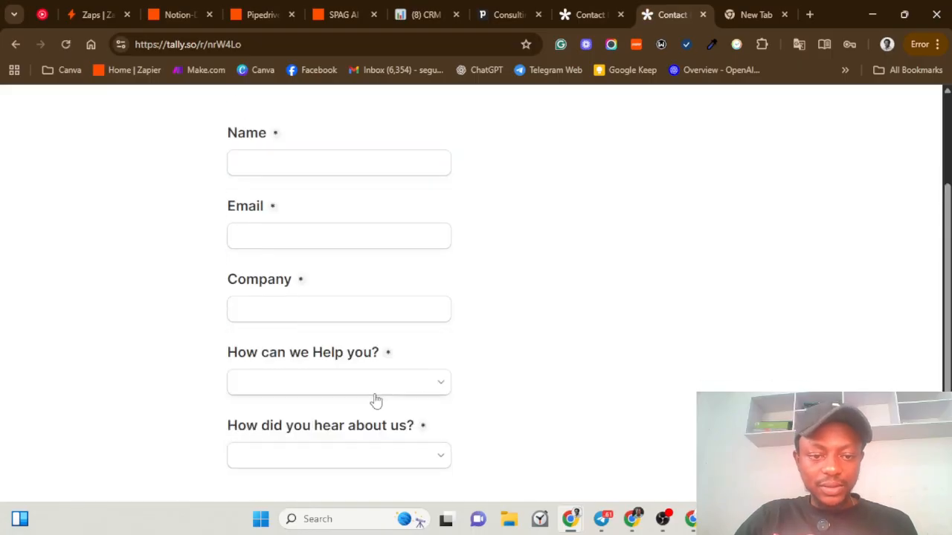
left_click(319, 457)
left_click(538, 403)
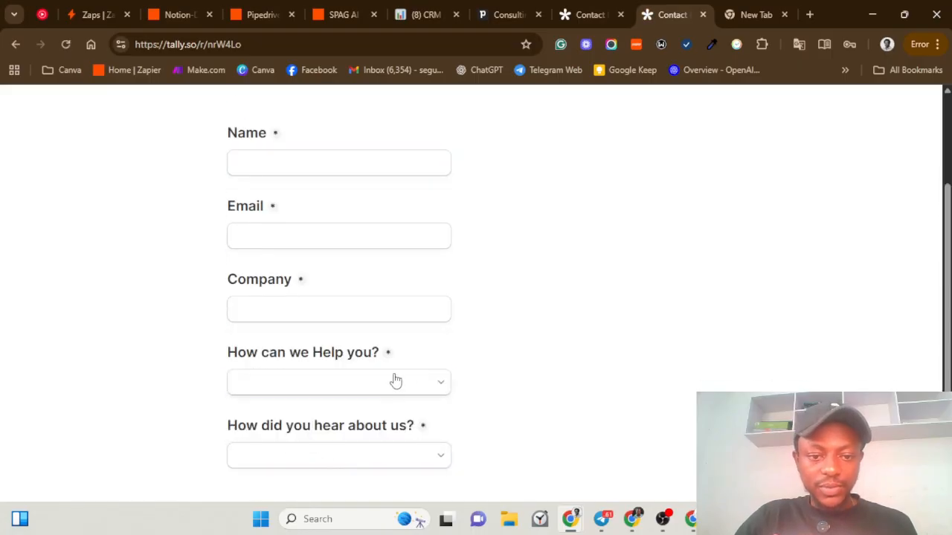
left_click(286, 382)
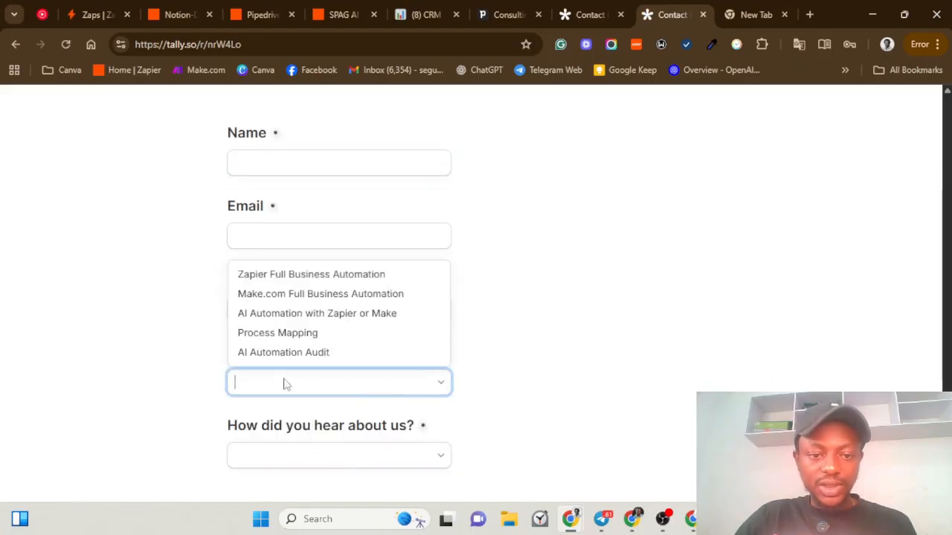
left_click(182, 14)
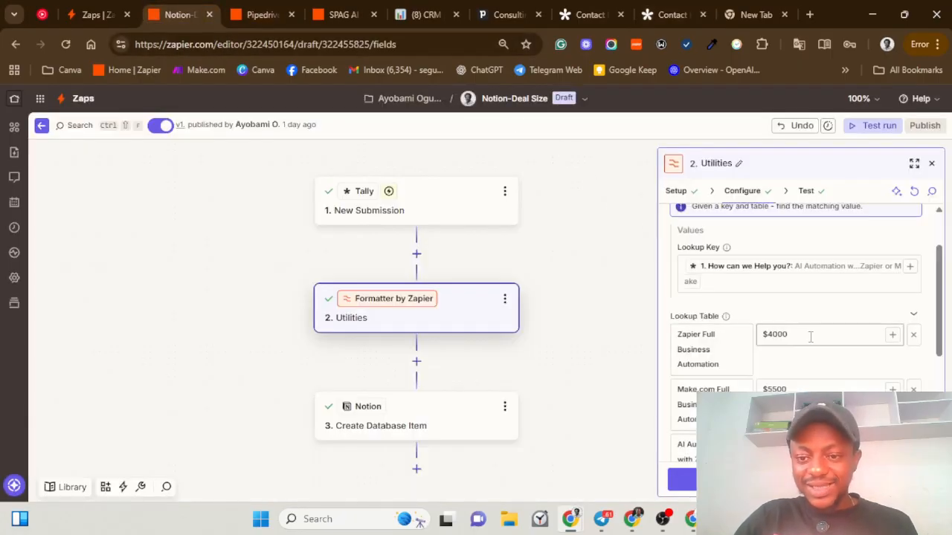
Step: Scroll through the Formatter lookup table's service-to-price entries: $4000, $5500 and $6000
scroll(803, 335, "down", 2)
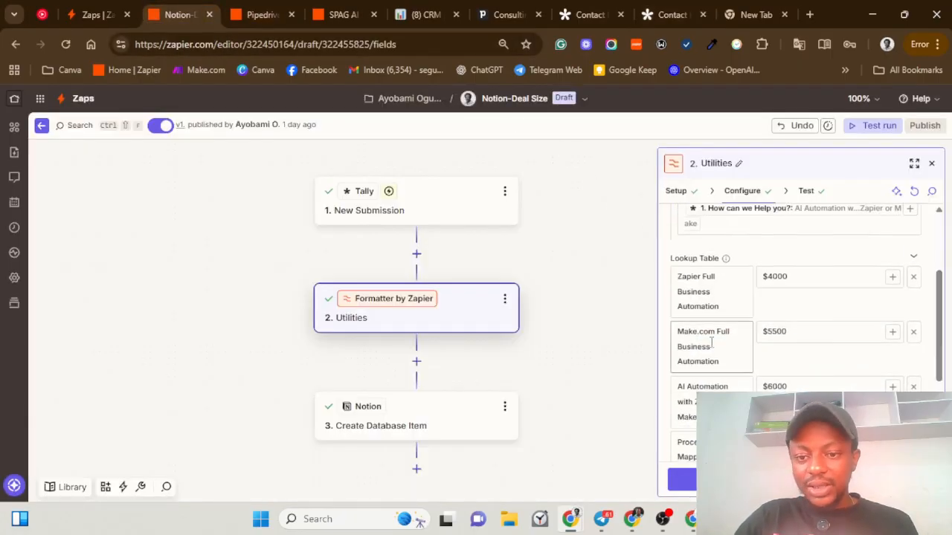
scroll(804, 330, "down", 2)
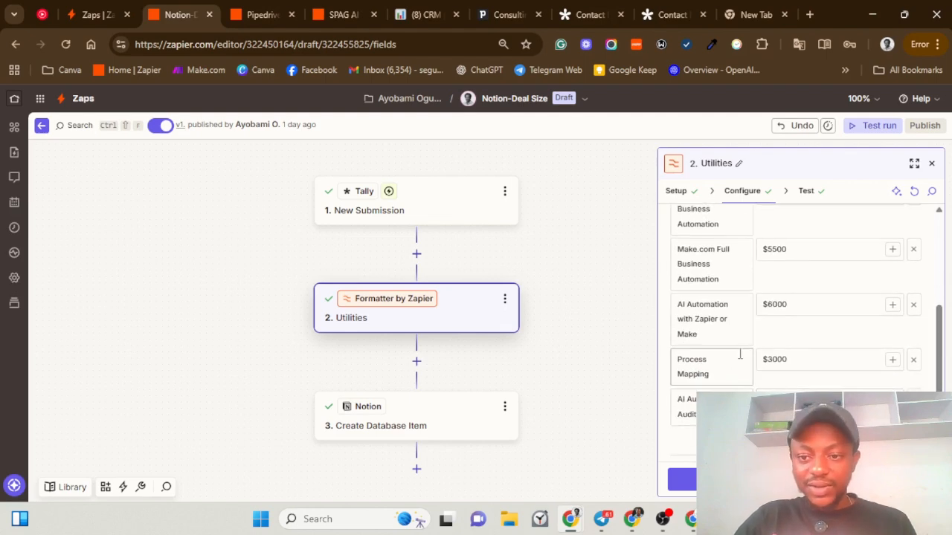
scroll(765, 316, "up", 5)
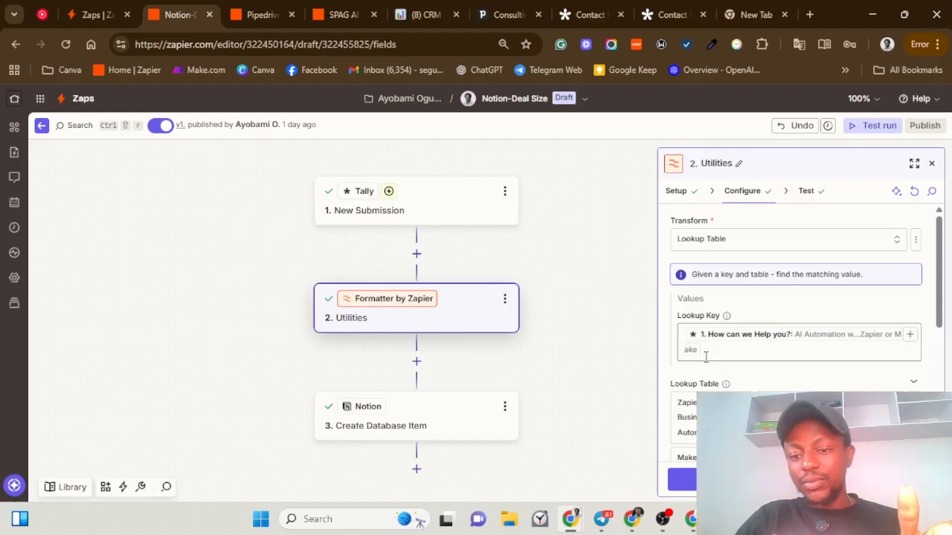
left_click_drag(941, 284, 945, 301)
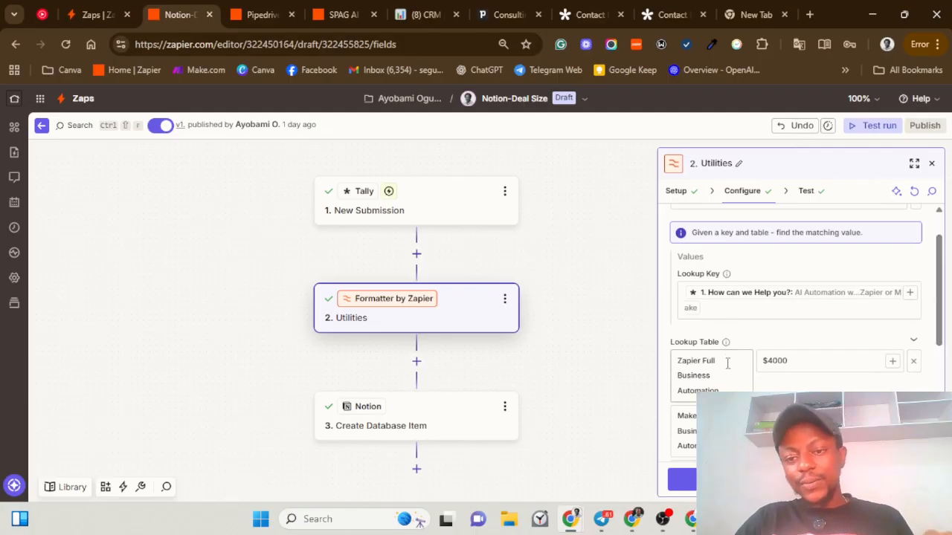
scroll(727, 363, "down", 1)
scroll(761, 293, "up", 1)
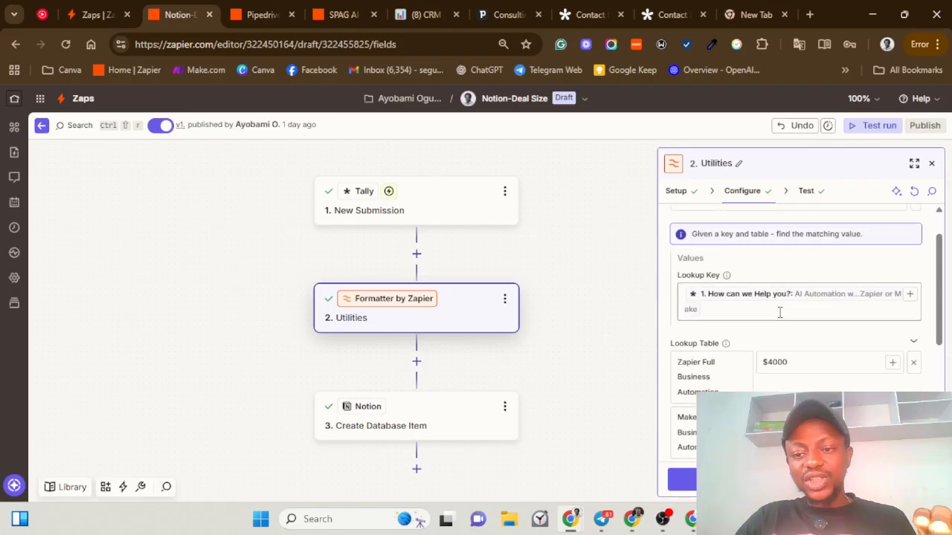
scroll(736, 356, "down", 1)
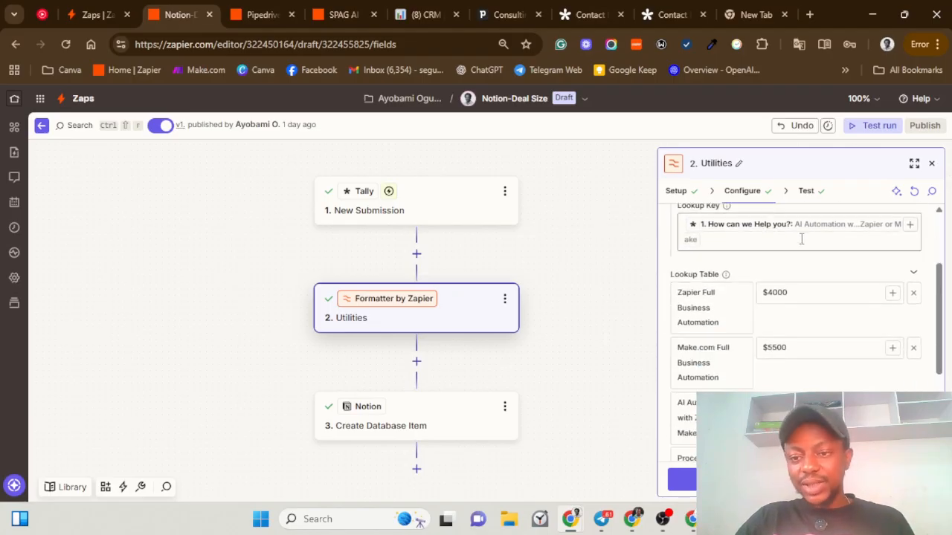
scroll(707, 353, "down", 1)
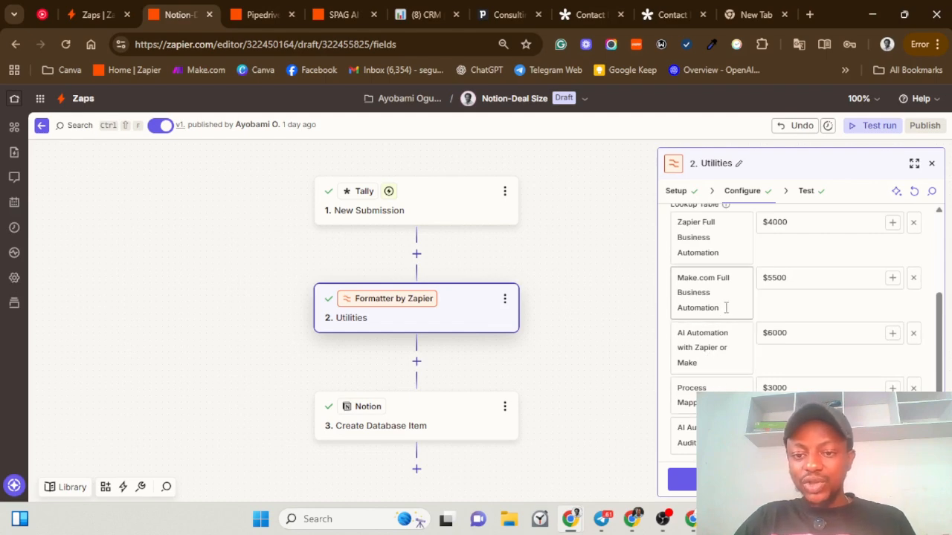
scroll(726, 307, "up", 1)
scroll(721, 364, "down", 2)
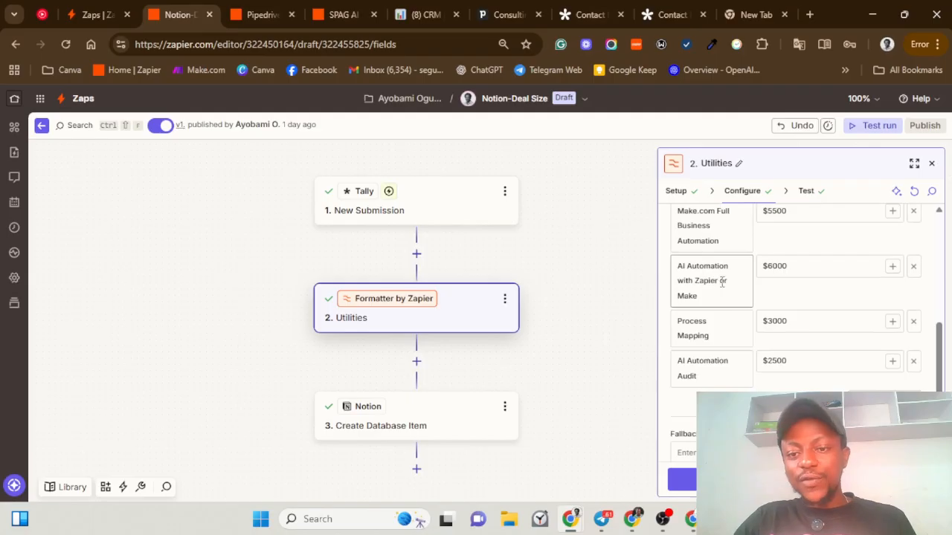
scroll(737, 275, "up", 3)
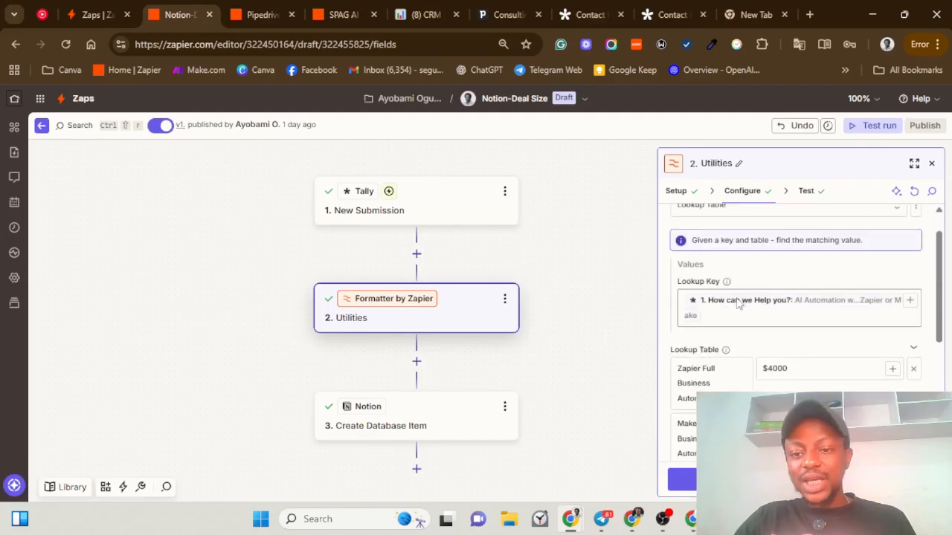
scroll(733, 327, "down", 2)
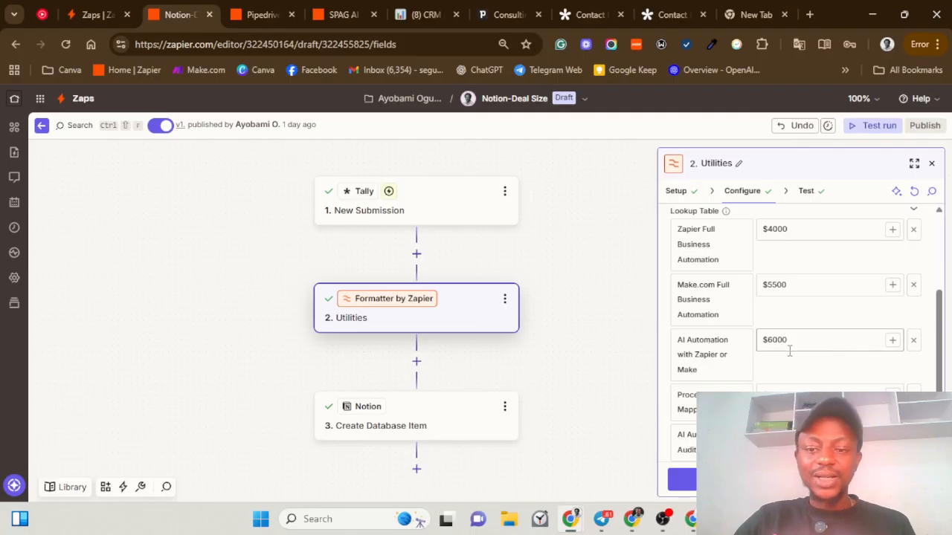
scroll(436, 461, "down", 1)
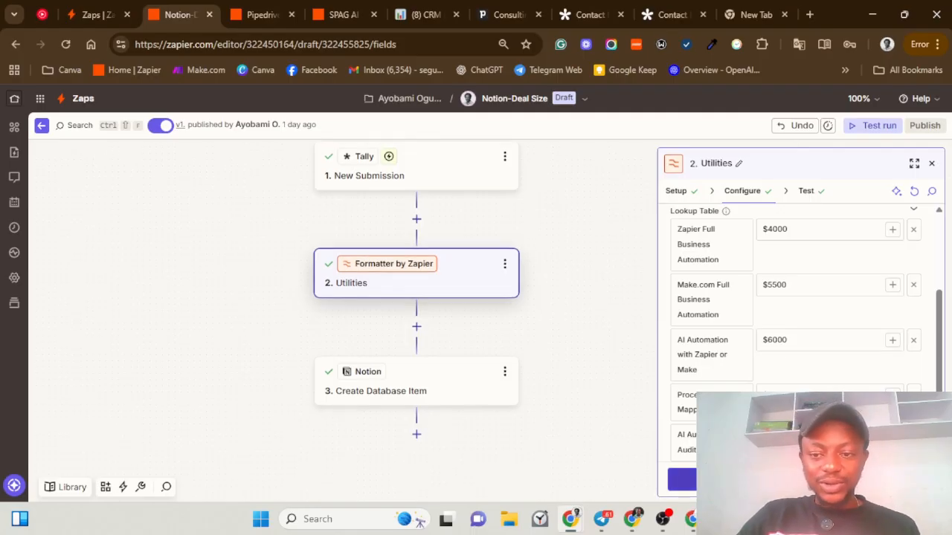
Step: In Notion Create Database Item, verify Deal Size uses the Utilities lookup output
left_click(442, 392)
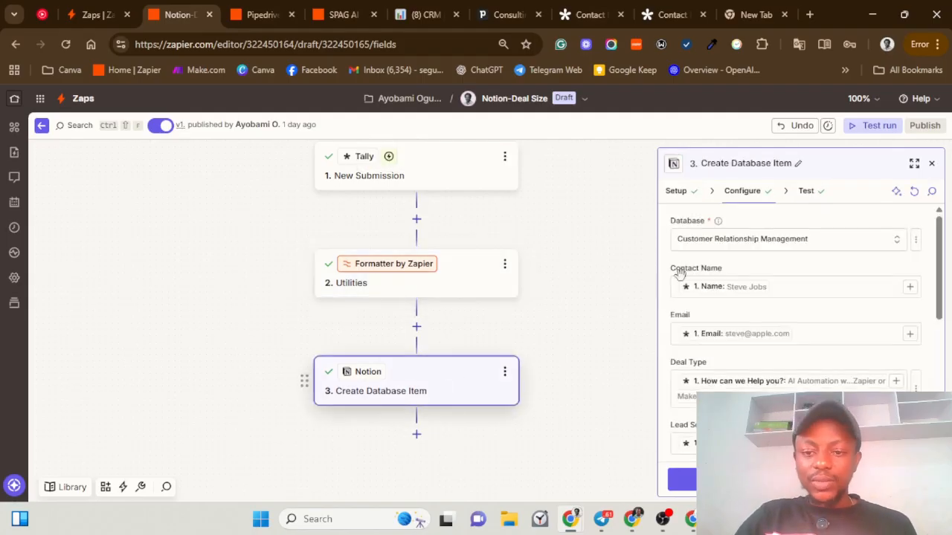
scroll(714, 283, "down", 6)
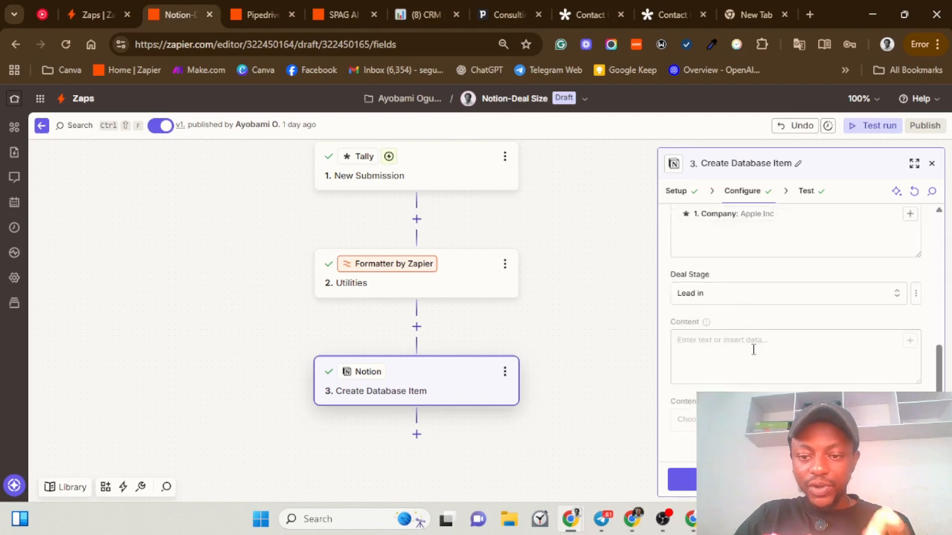
scroll(725, 277, "up", 1)
scroll(776, 297, "down", 1)
scroll(776, 291, "up", 1)
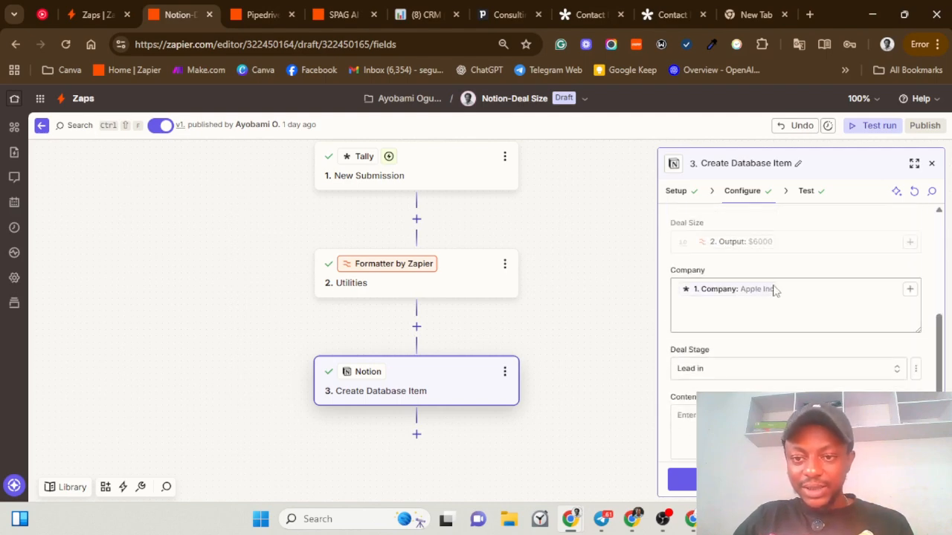
left_click(790, 240)
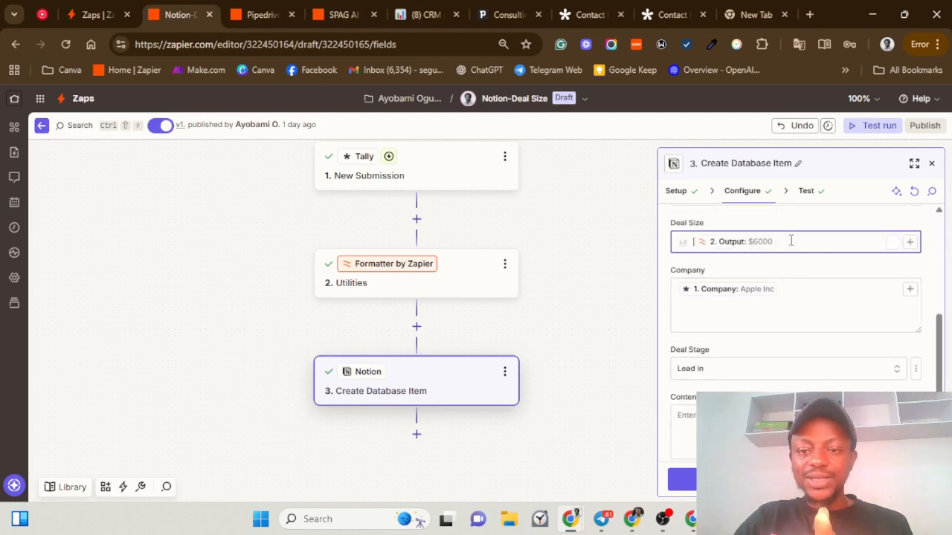
left_click(910, 242)
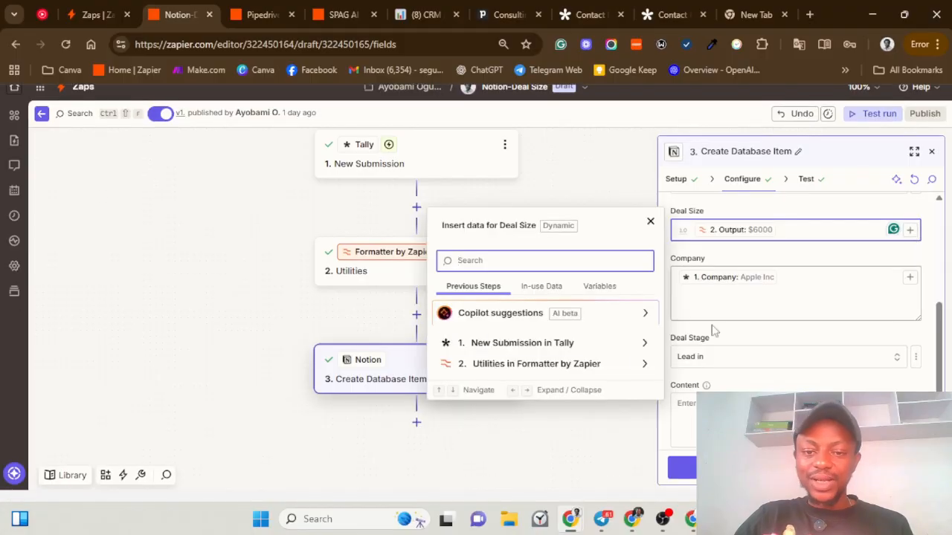
left_click(623, 364)
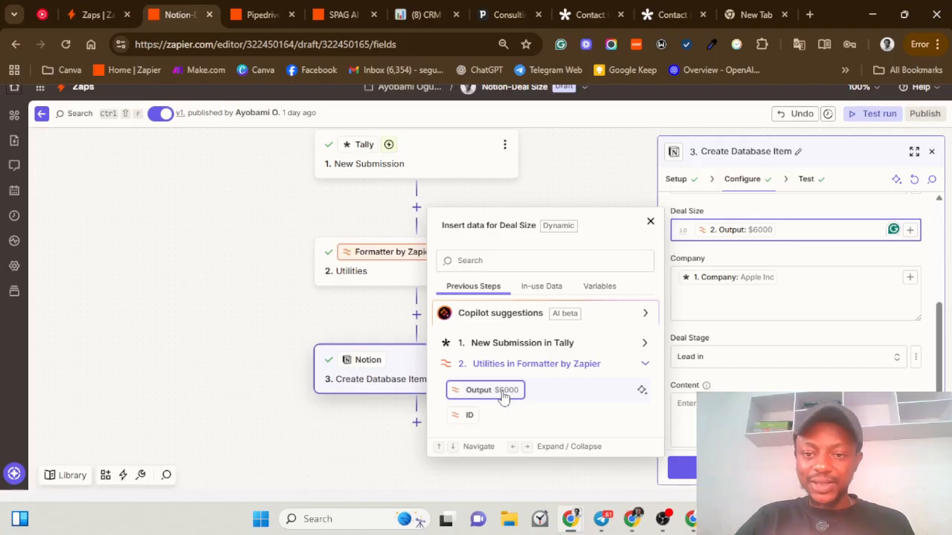
left_click(651, 220)
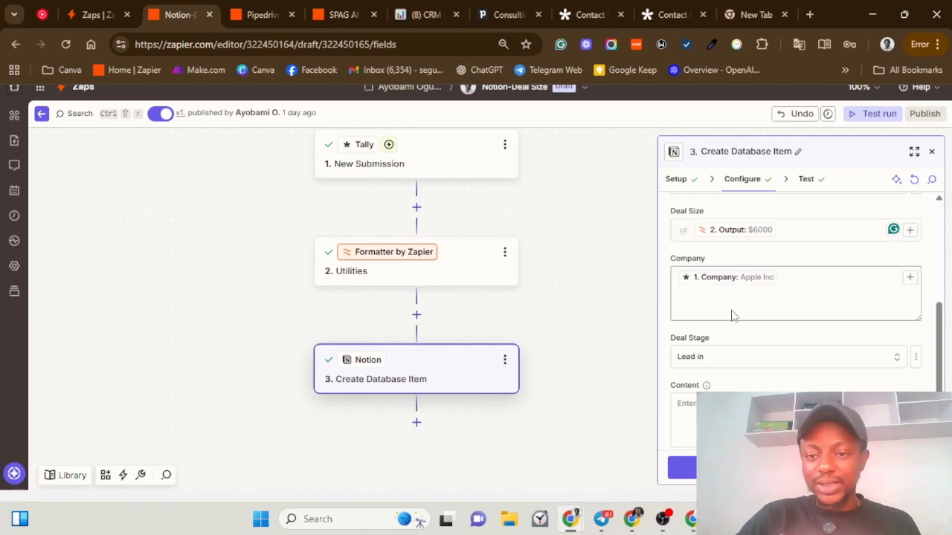
scroll(739, 319, "down", 1)
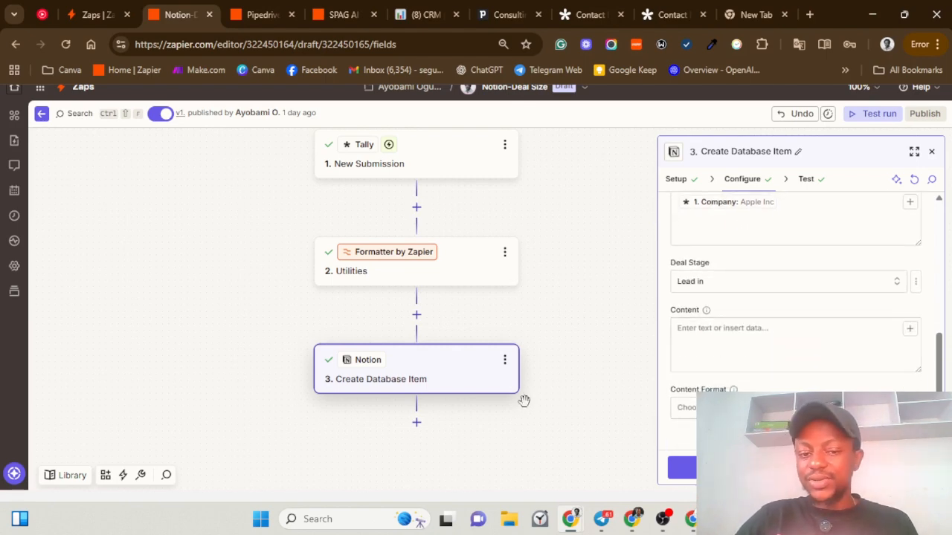
scroll(535, 338, "up", 1)
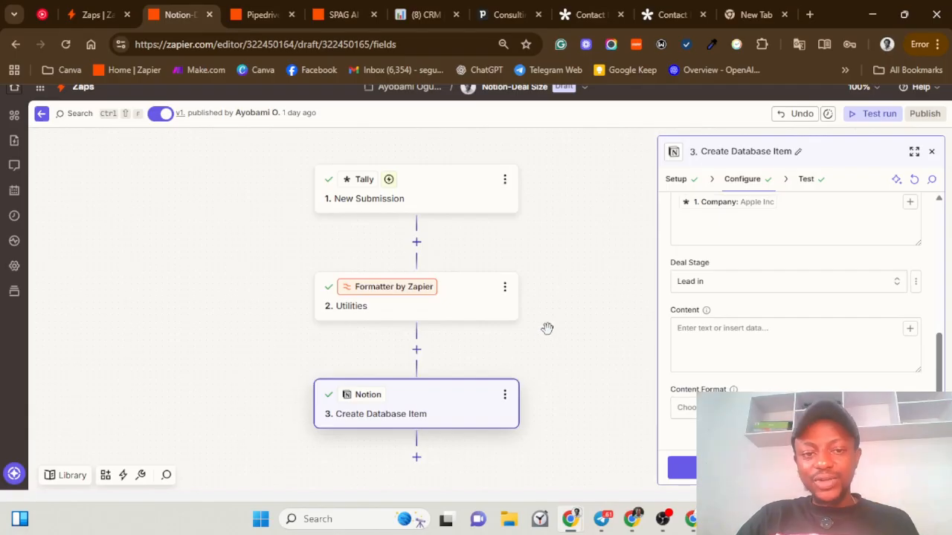
Step: Look over the Pipedrive Deal Value zap workflow, then view the Pipedrive deals pipeline
left_click(261, 15)
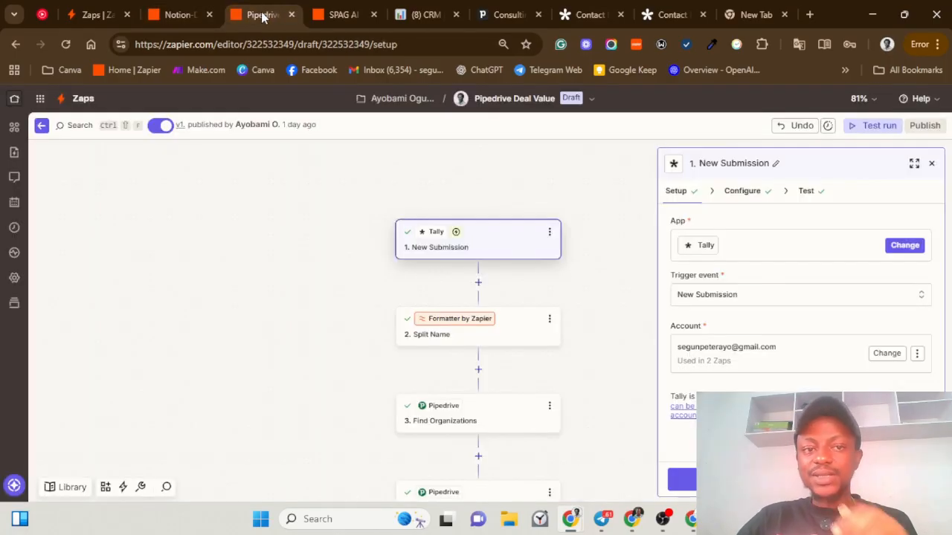
left_click_drag(347, 259, 320, 246)
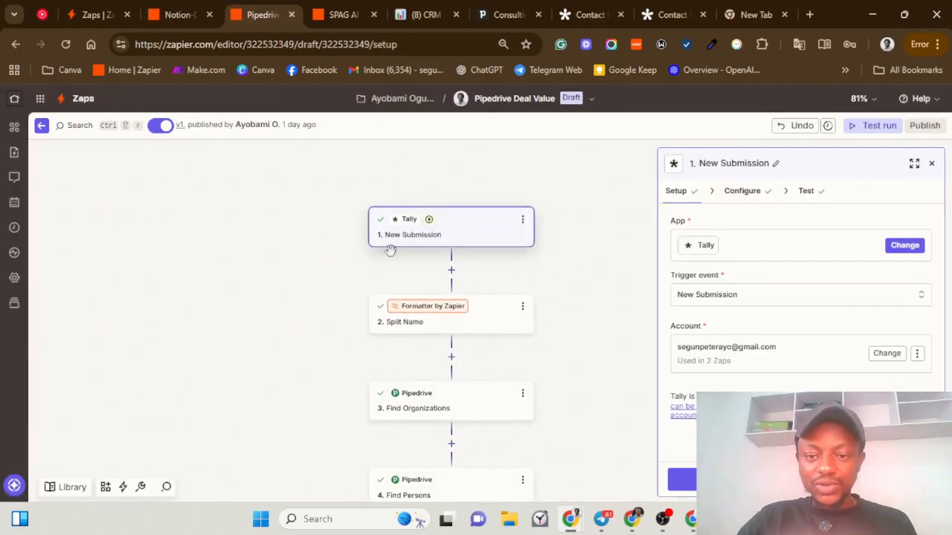
left_click_drag(588, 340, 573, 321)
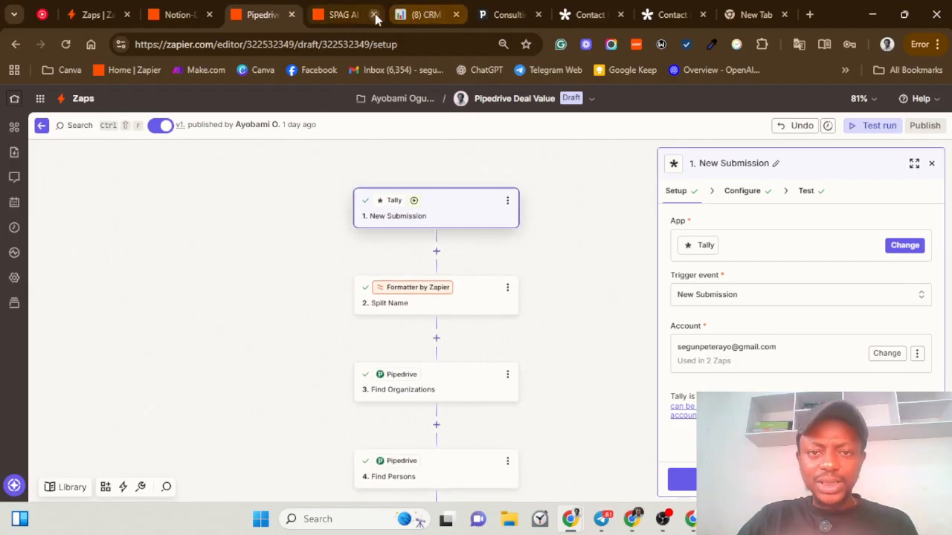
left_click(487, 15)
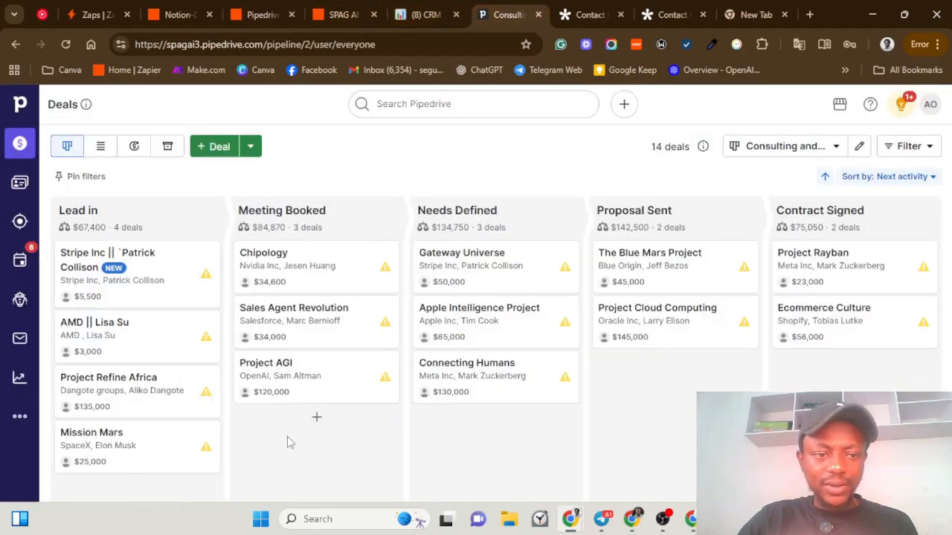
right_click(137, 292)
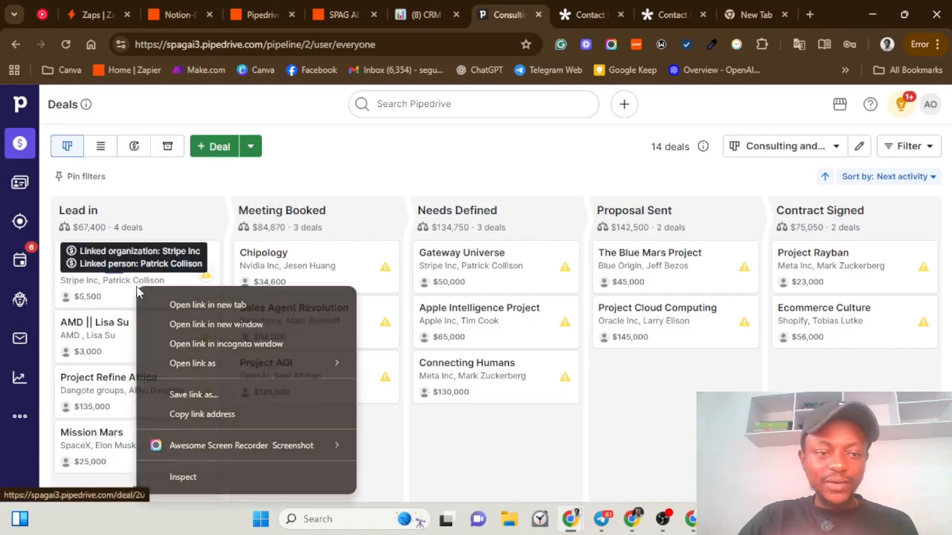
left_click(474, 476)
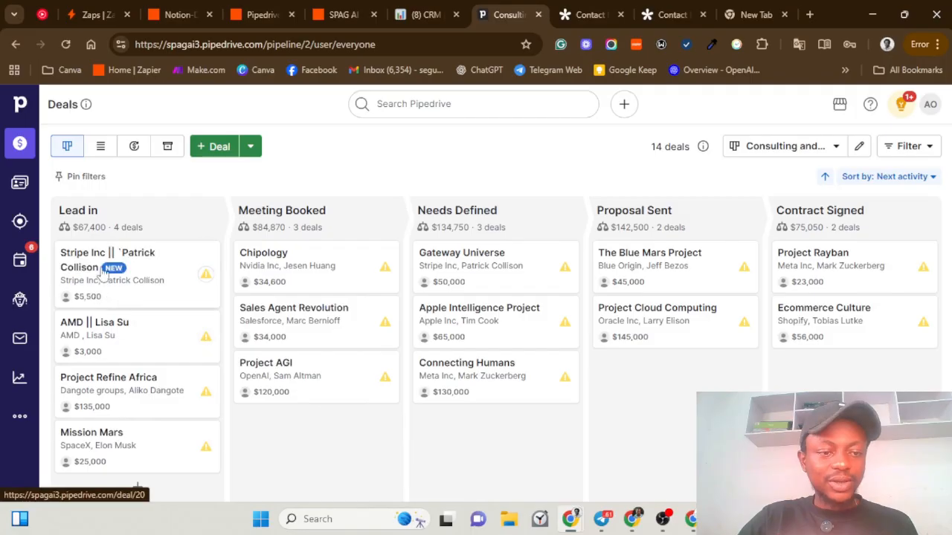
right_click(160, 280)
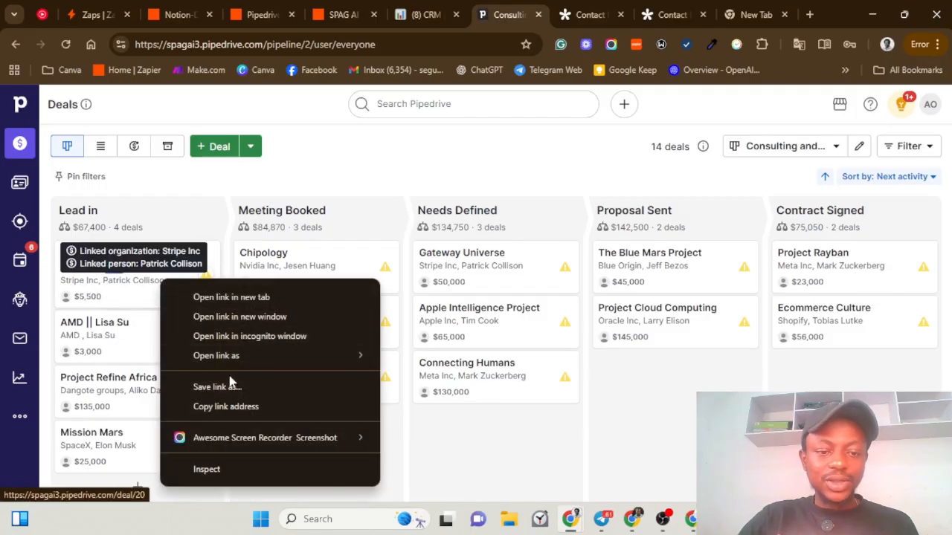
left_click(490, 488)
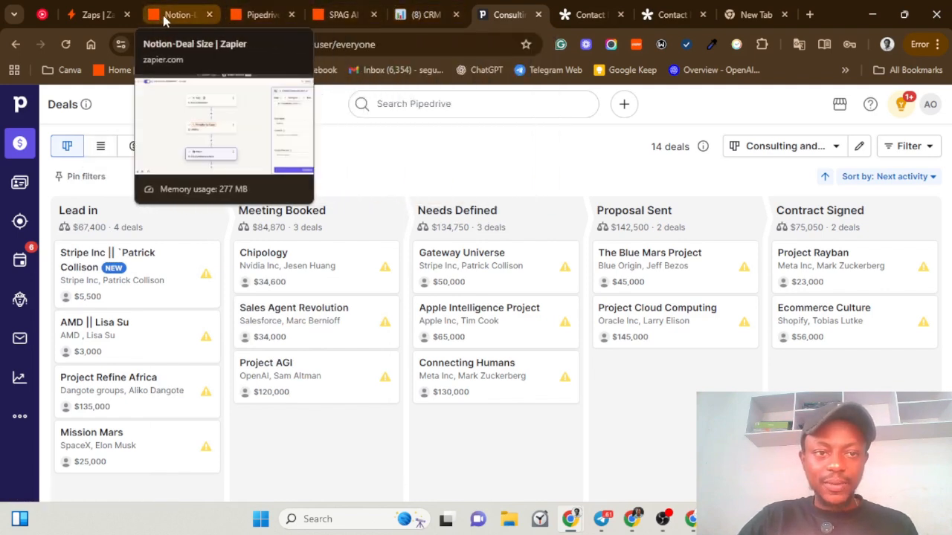
Step: Return to the Pipedrive Deal Value zap and scroll its canvas back up to the Tally trigger
left_click(260, 14)
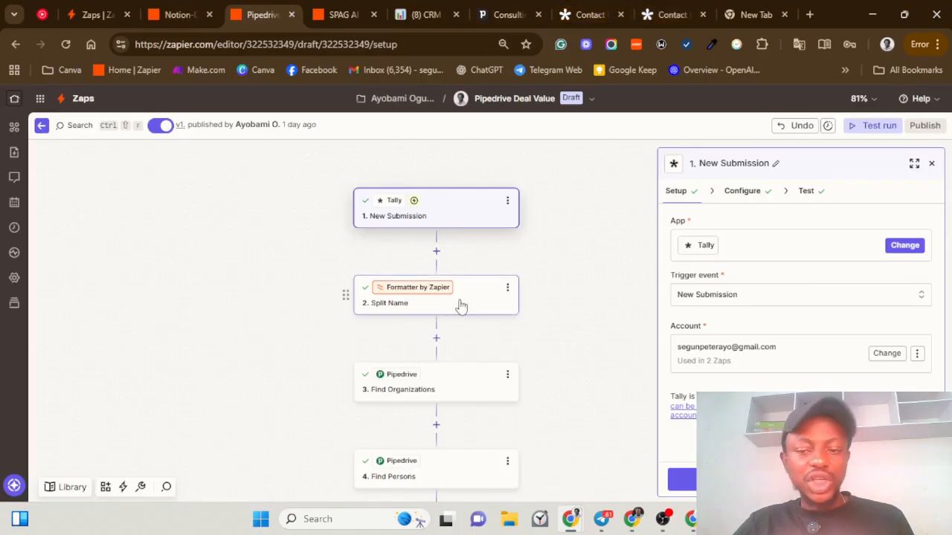
scroll(461, 304, "down", 5)
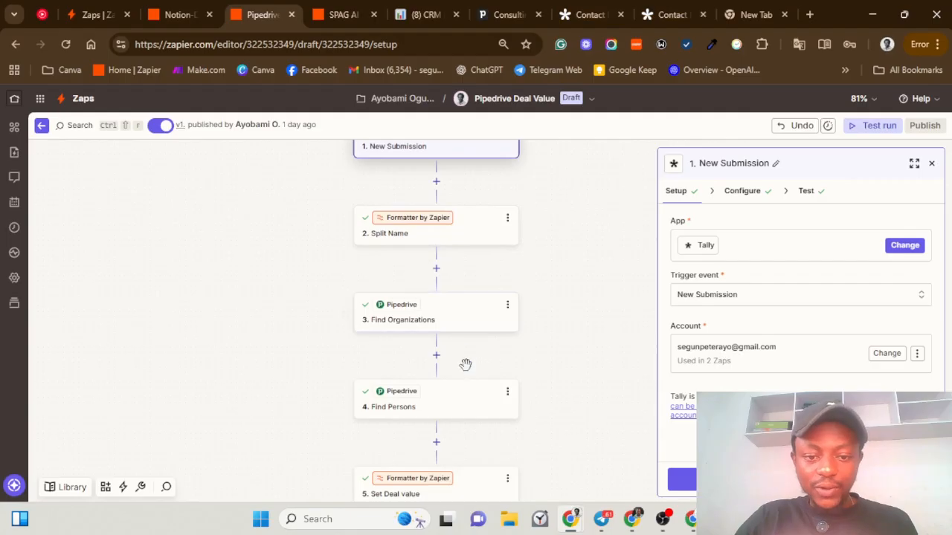
scroll(465, 322, "up", 1)
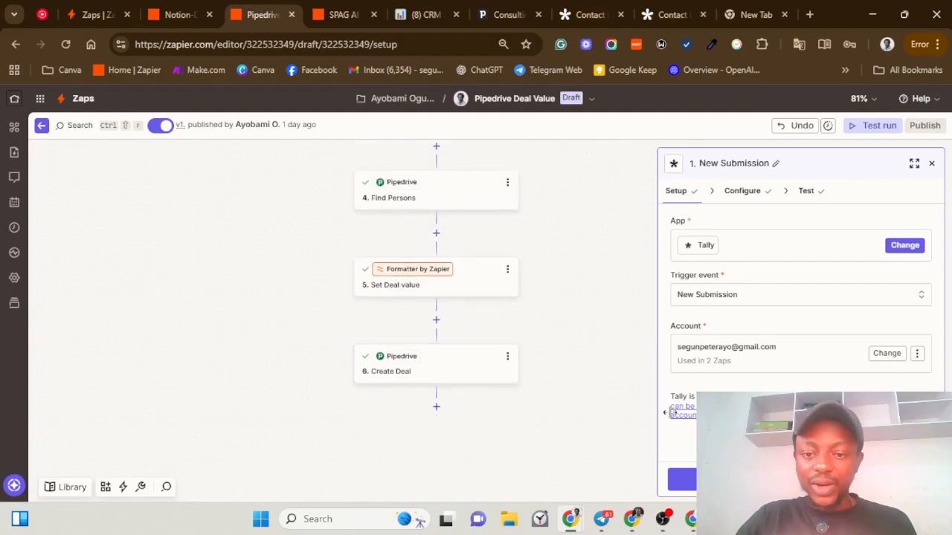
scroll(579, 401, "up", 2)
scroll(580, 399, "up", 2)
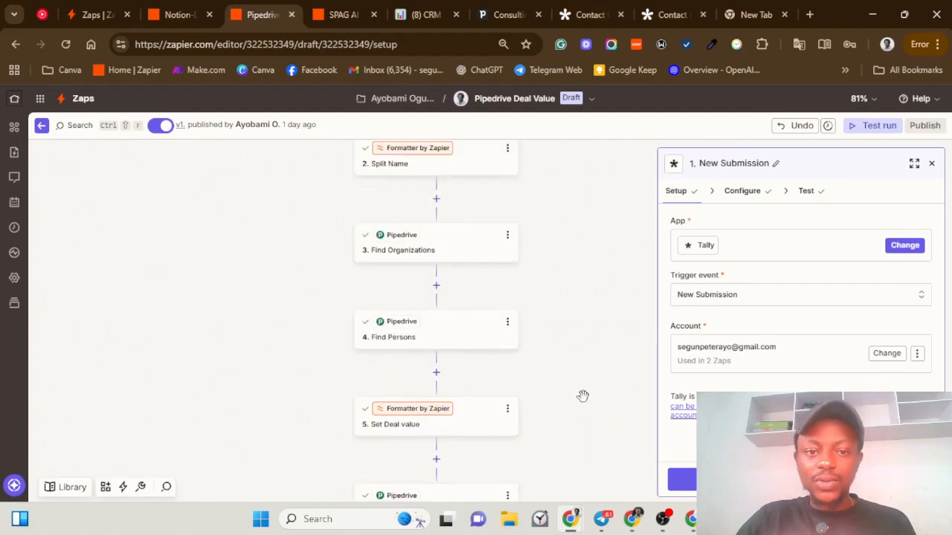
scroll(571, 379, "up", 4)
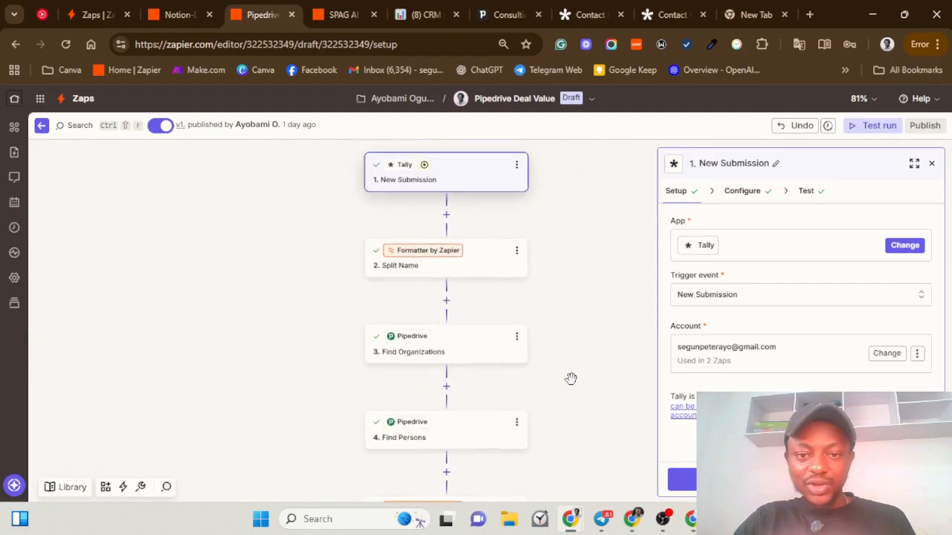
left_click_drag(562, 385, 455, 251)
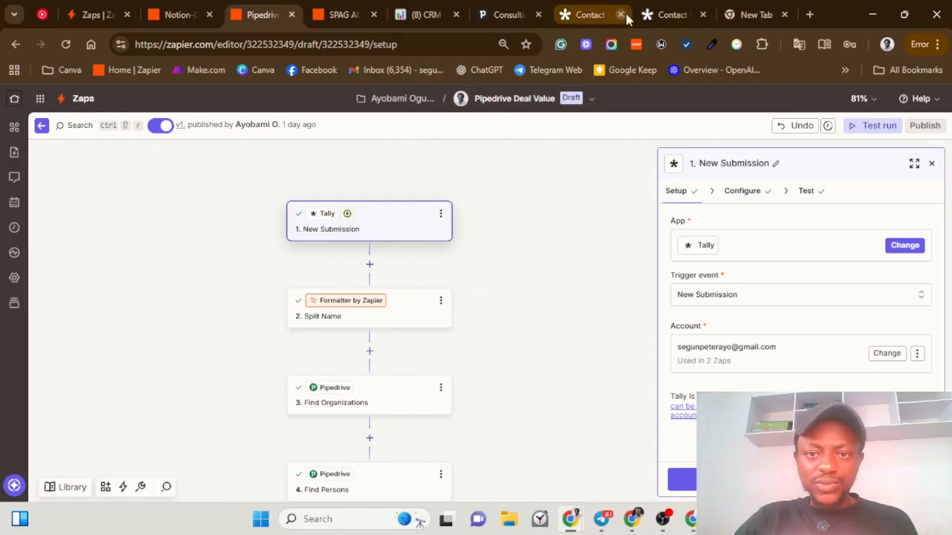
Step: Bring up the Tally contact form and put the cursor in its Name field
left_click(657, 17)
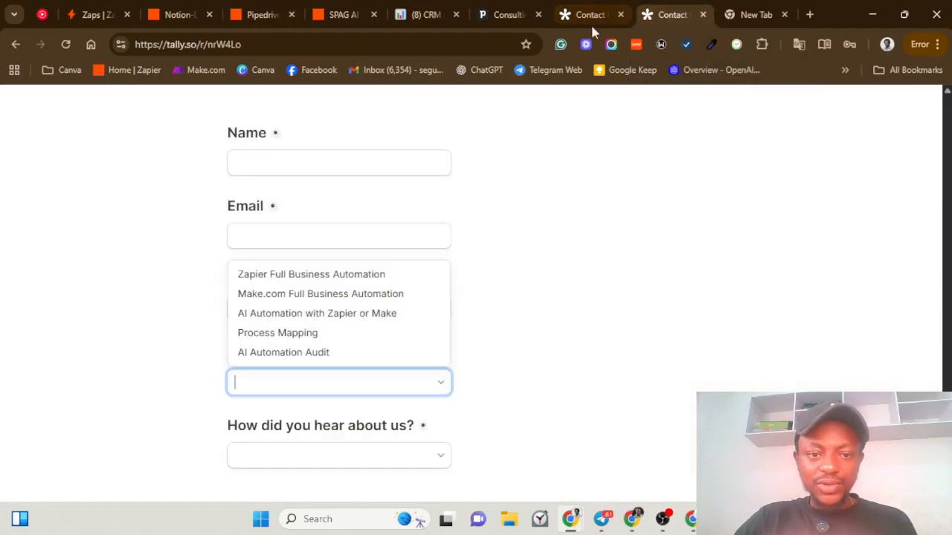
left_click(514, 261)
scroll(385, 246, "up", 2)
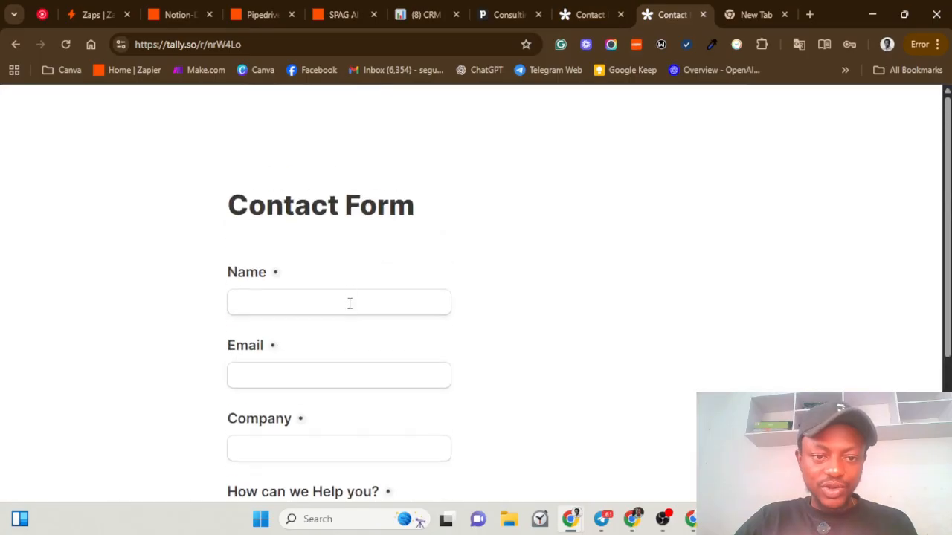
left_click(350, 305)
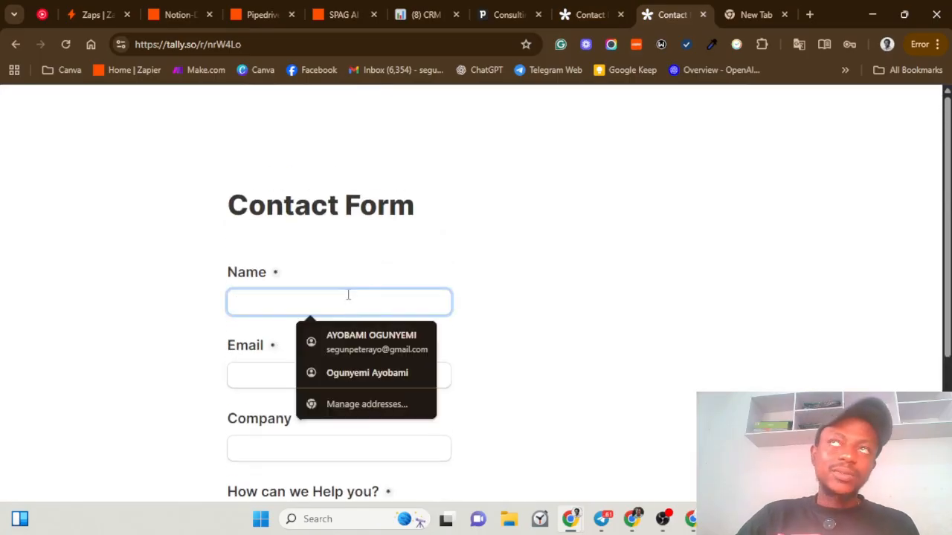
Step: Open Pipedrive's People list and scroll through the 19 contacts
left_click(482, 18)
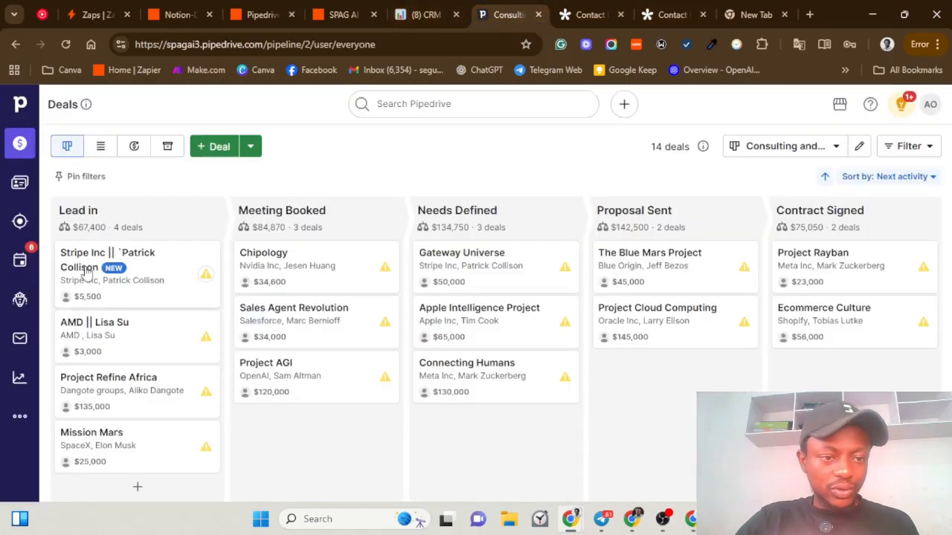
left_click(21, 188)
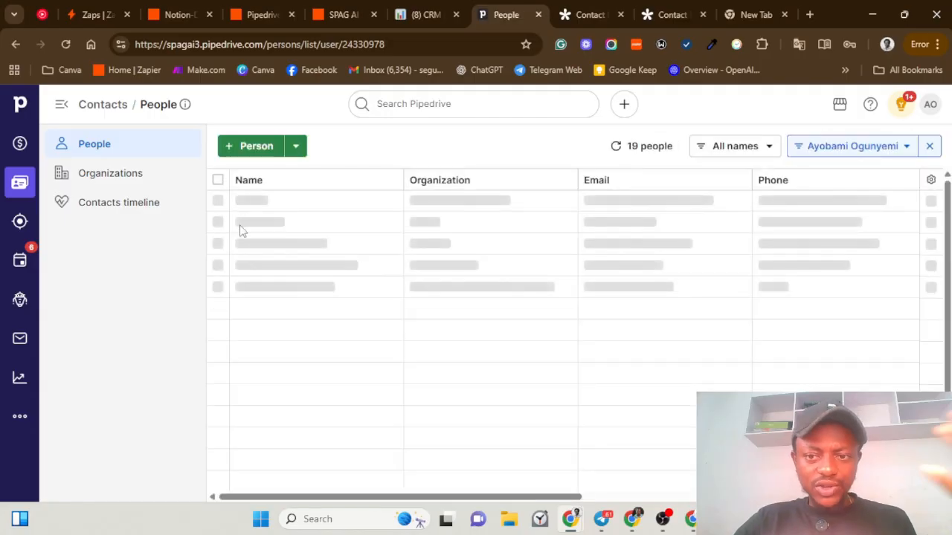
scroll(251, 281, "down", 1)
scroll(251, 281, "down", 1)
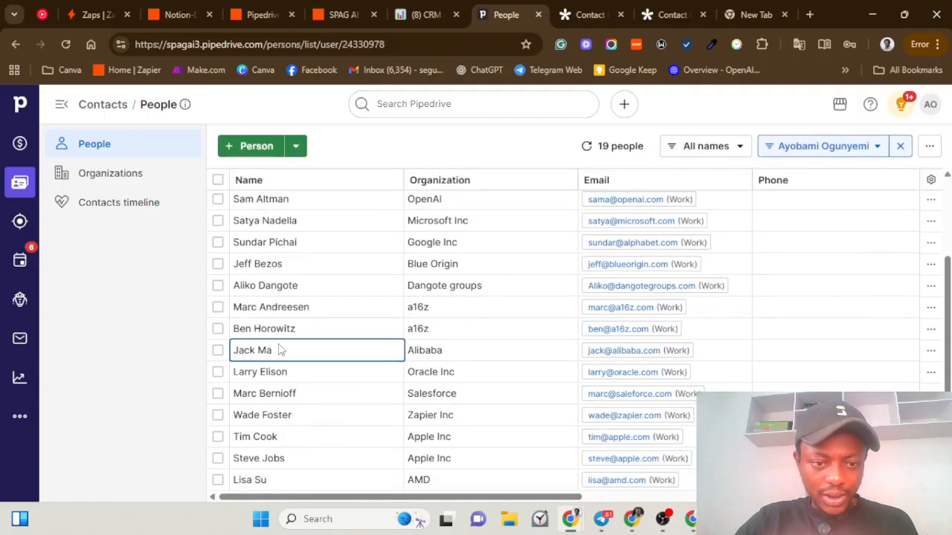
scroll(254, 393, "up", 3)
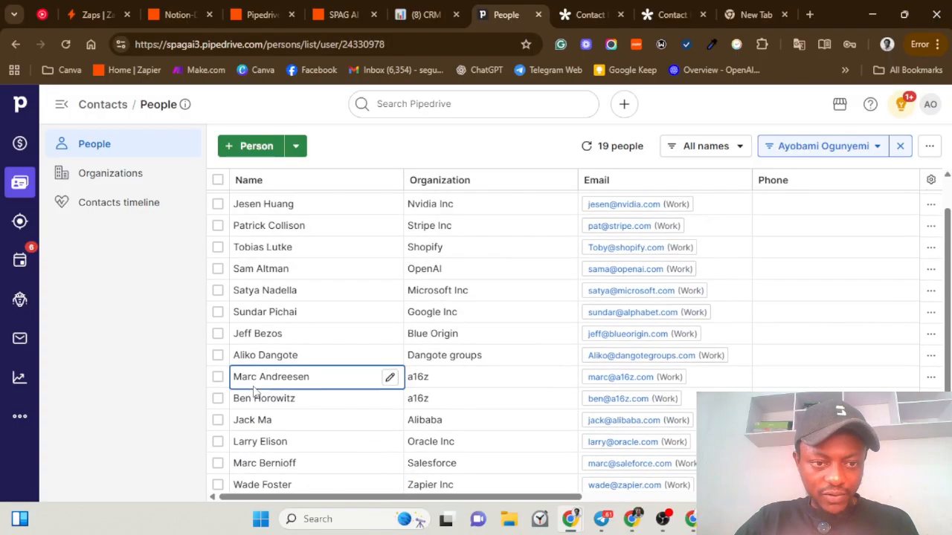
scroll(245, 217, "down", 3)
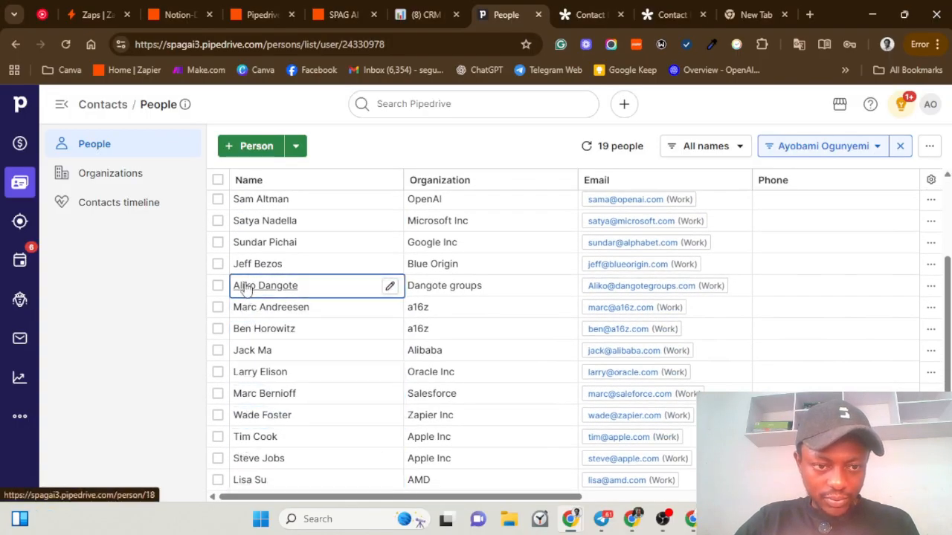
scroll(255, 314, "up", 3)
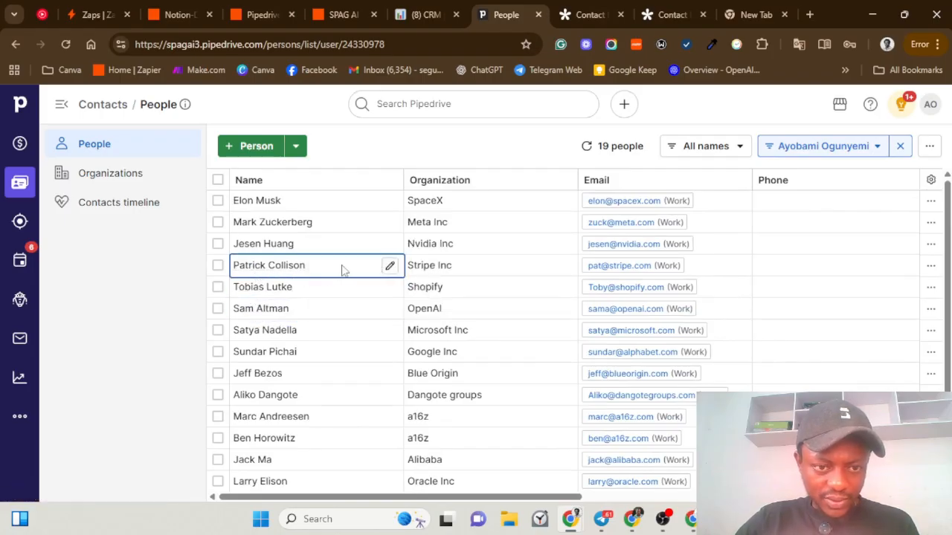
scroll(320, 494, "down", 3)
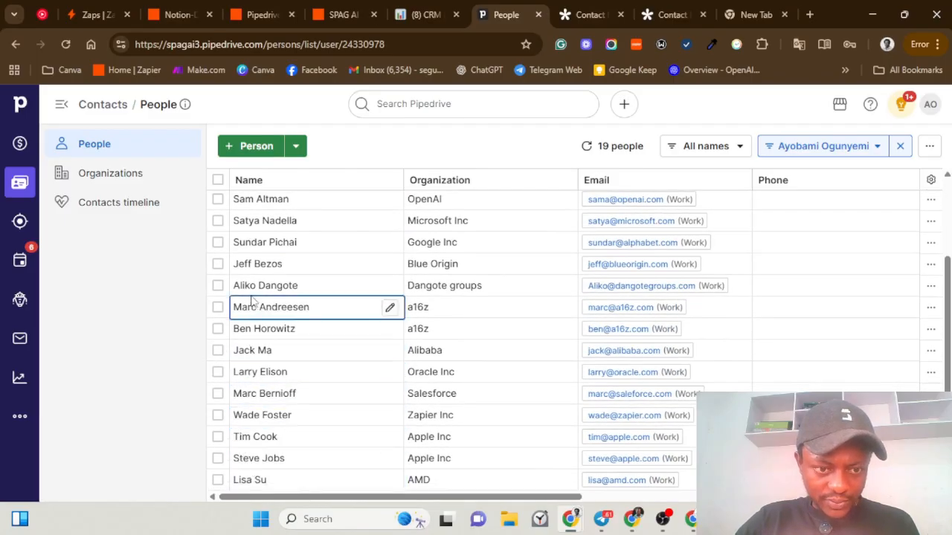
scroll(253, 298, "up", 2)
scroll(252, 290, "up", 1)
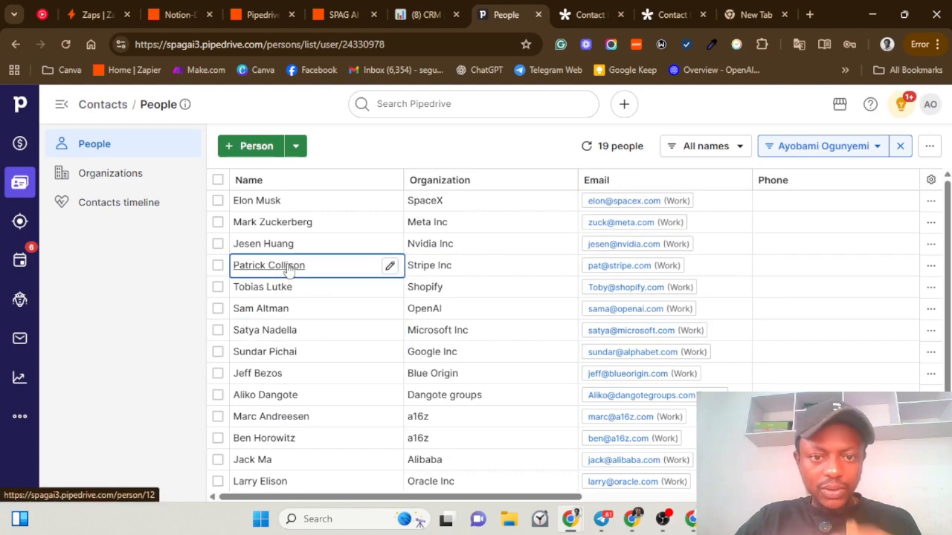
scroll(266, 330, "down", 2)
scroll(266, 329, "down", 1)
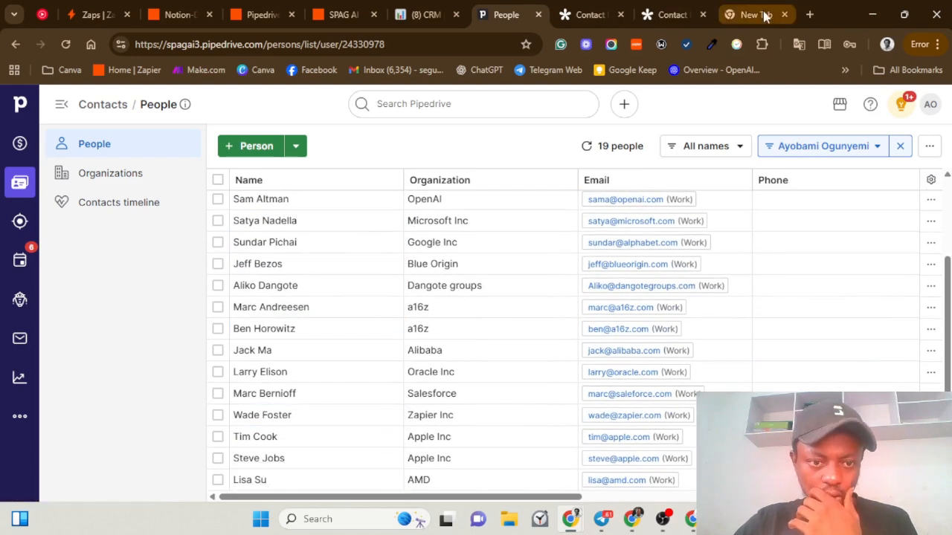
Step: Preview a contact's details card and look over the other contacts' organizations
mouse_move(766, 17)
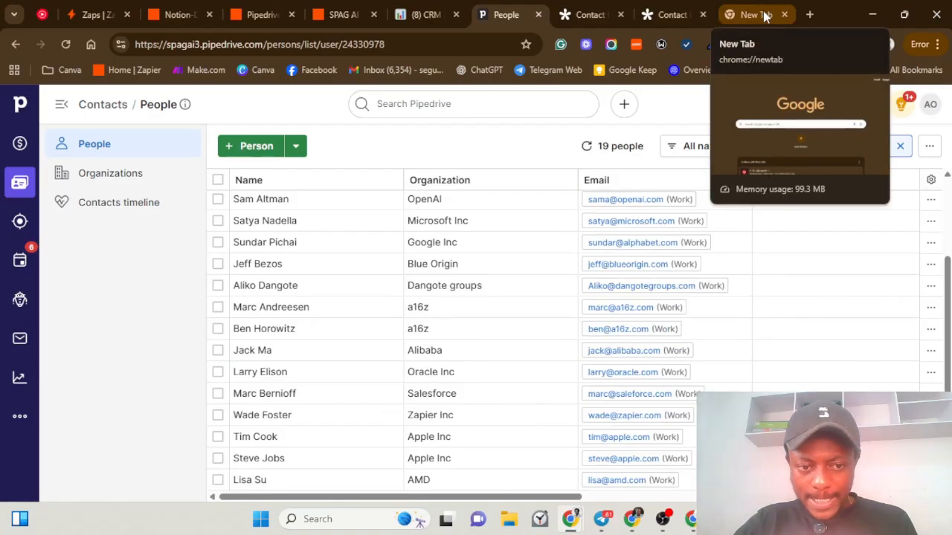
scroll(272, 335, "up", 3)
left_click(270, 336)
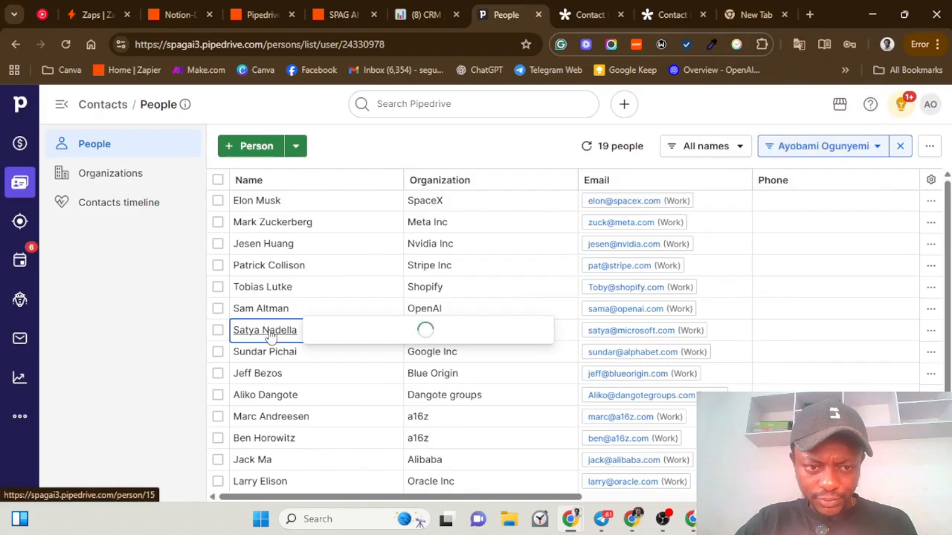
scroll(286, 312, "down", 3)
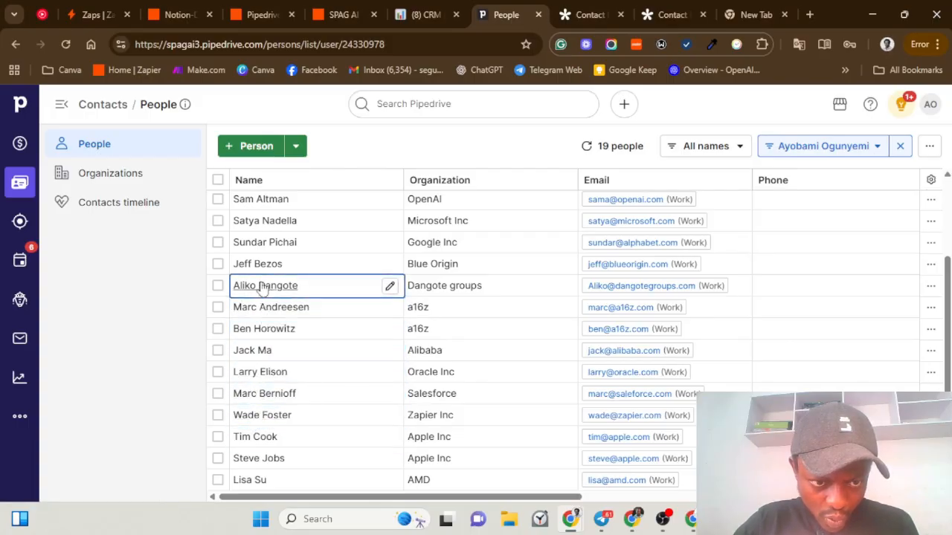
scroll(262, 289, "up", 3)
mouse_move(262, 289)
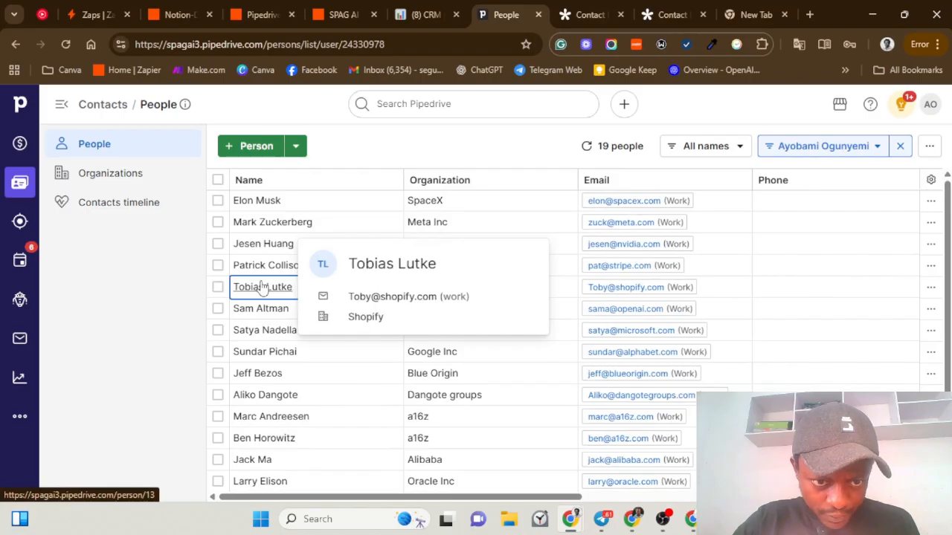
mouse_move(262, 418)
scroll(262, 422, "down", 1)
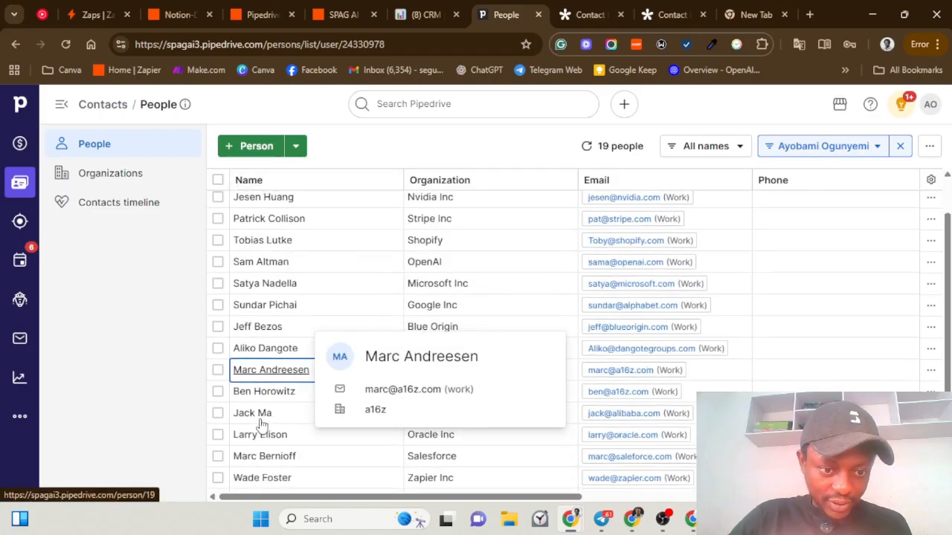
scroll(261, 423, "down", 1)
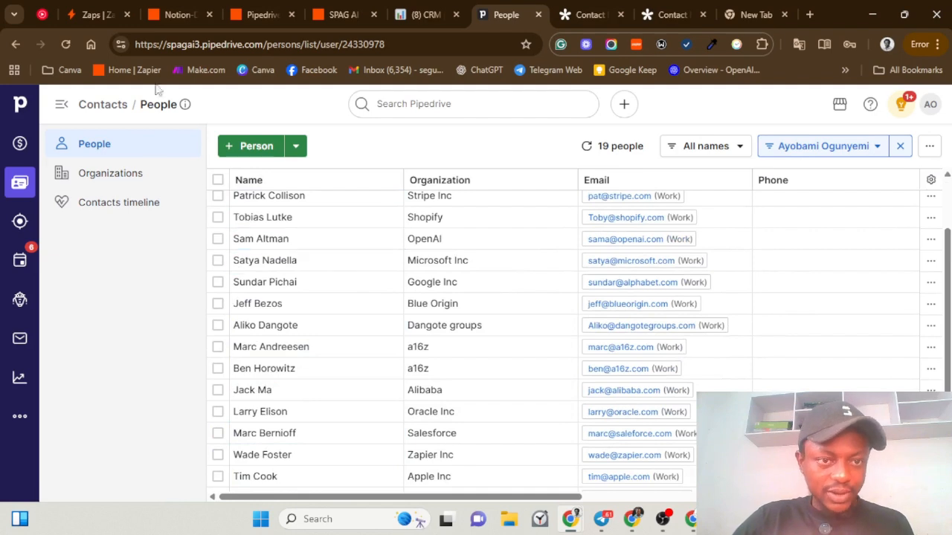
Step: On the live Tally Contact Form, enter the contact's name, email and company Apple Inc
left_click(574, 13)
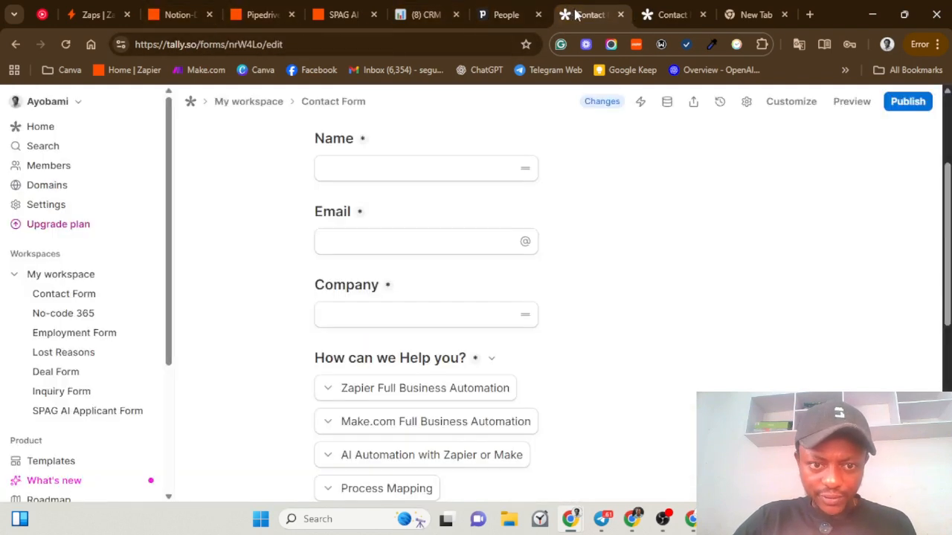
left_click(653, 14)
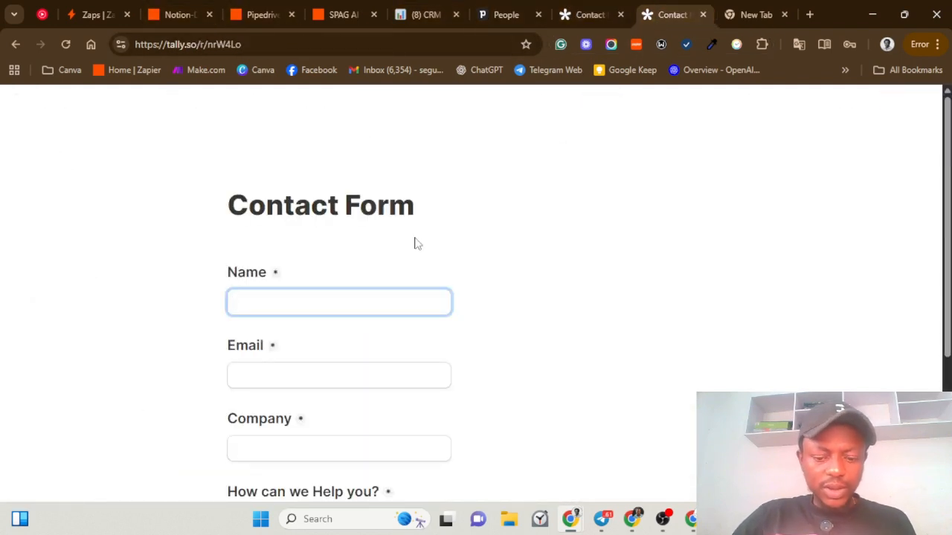
type("Jonny Ive")
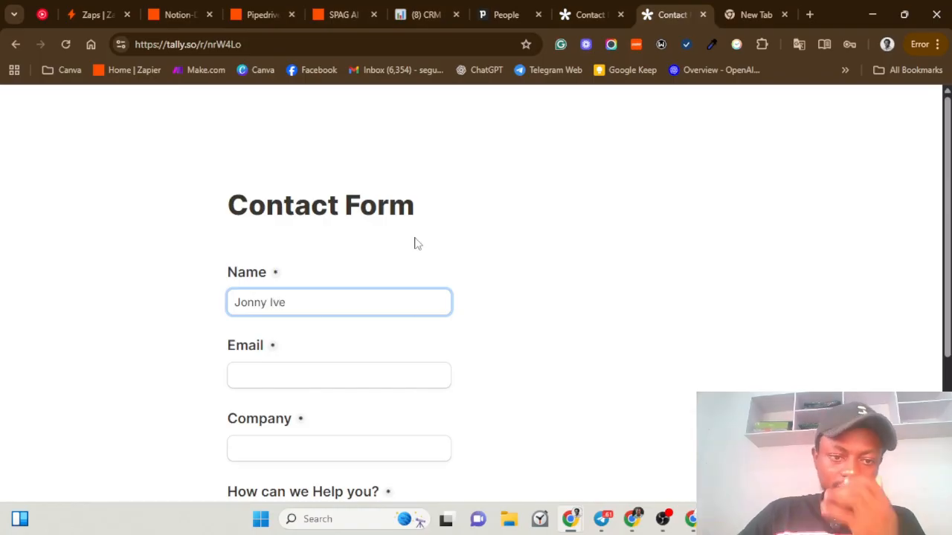
left_click(298, 369)
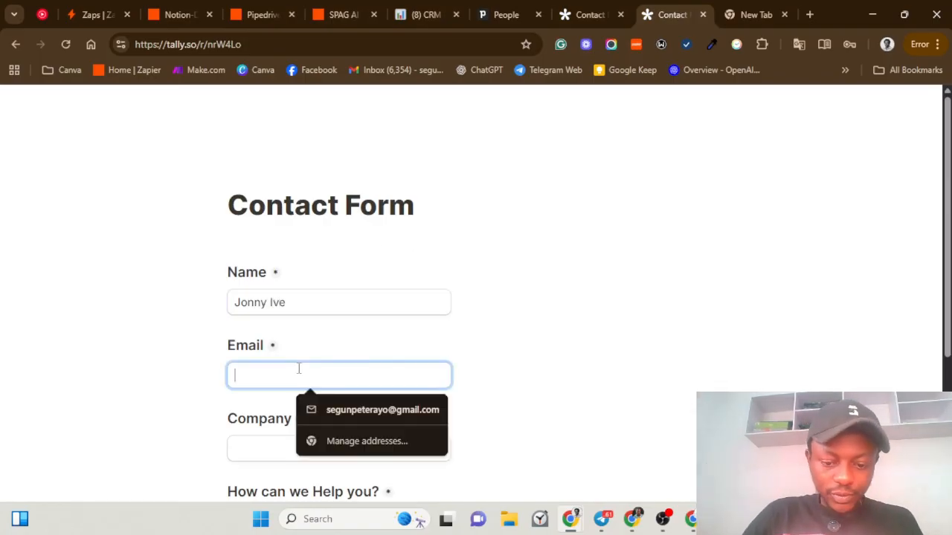
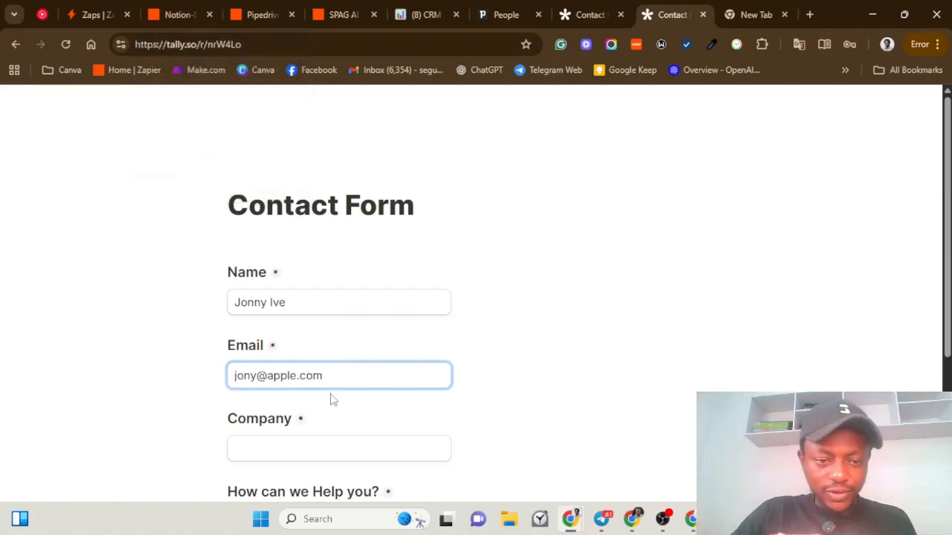
left_click(303, 448)
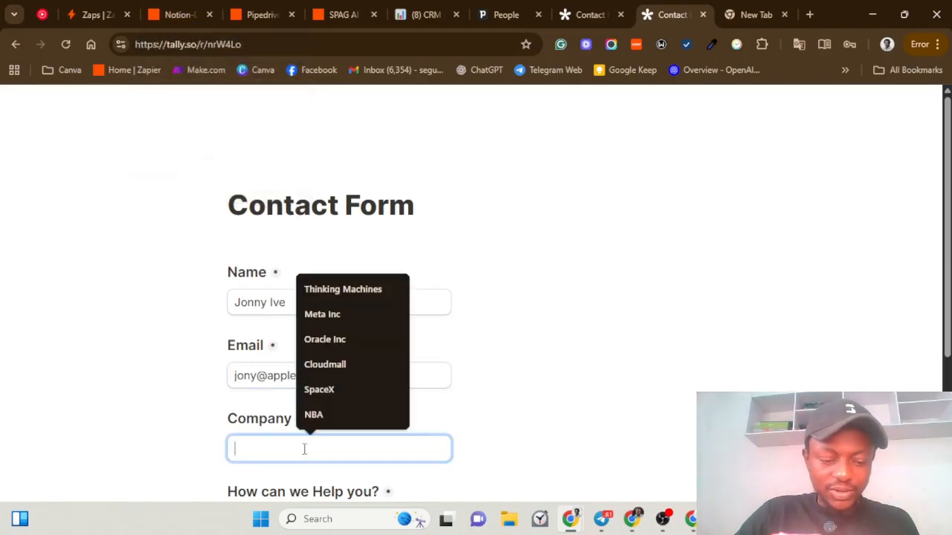
type("Apple Inc")
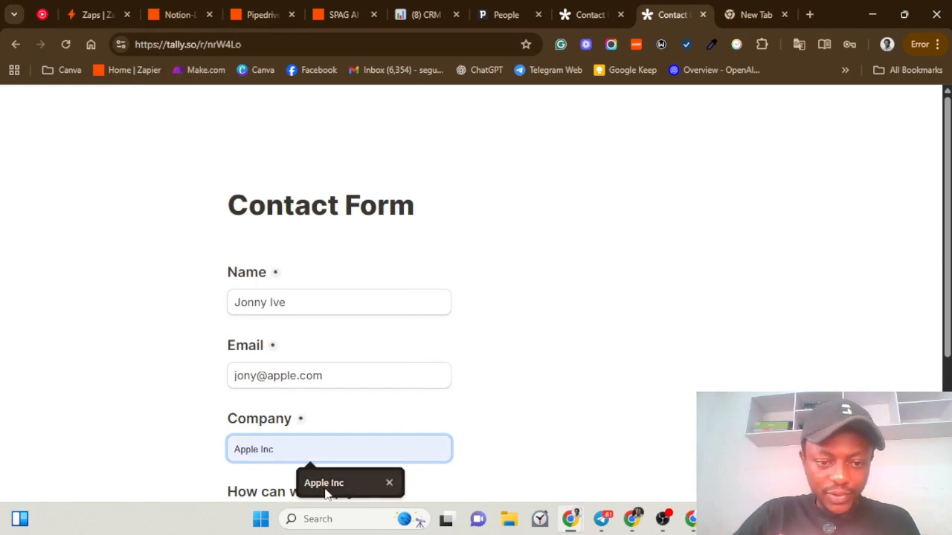
left_click(325, 484)
Step: Choose Process Mapping as the service and YouTube as the referral source, then submit
scroll(394, 412, "down", 2)
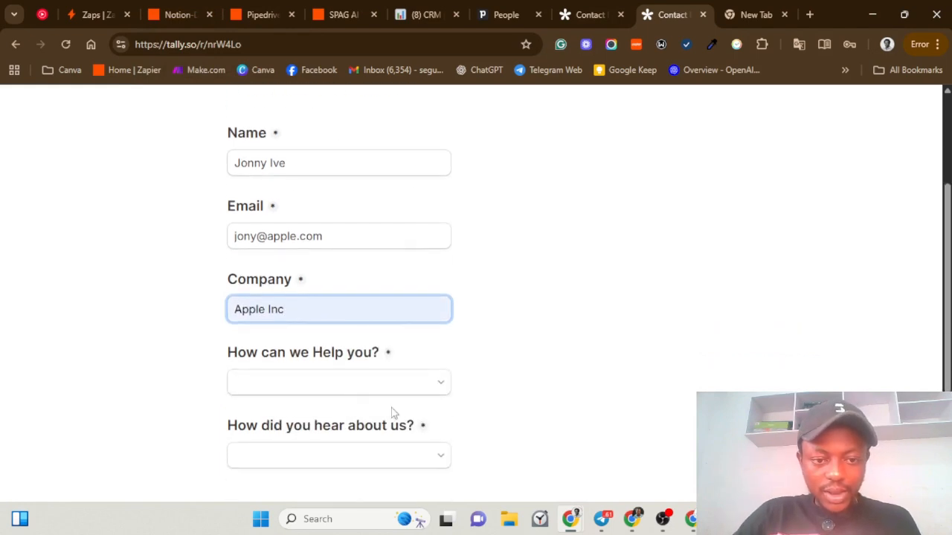
left_click(332, 386)
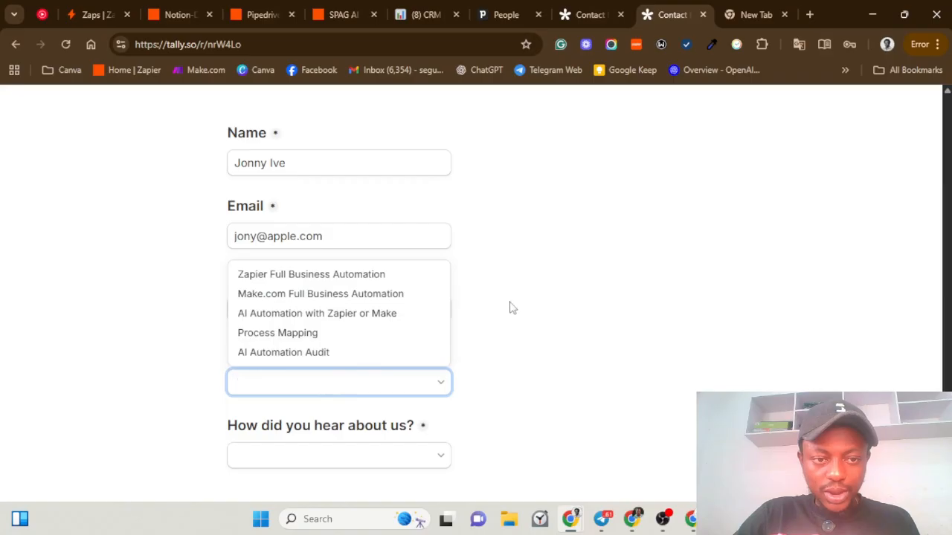
left_click(131, 358)
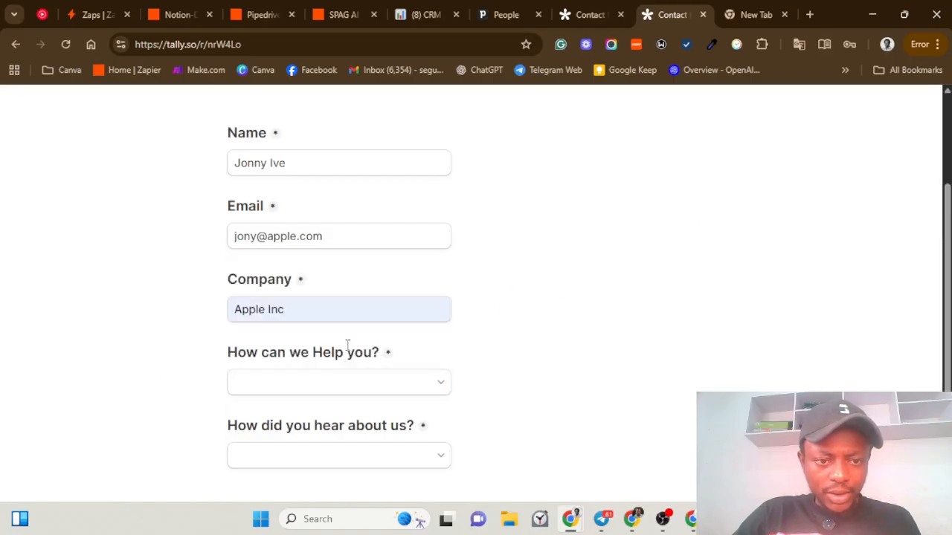
left_click(315, 383)
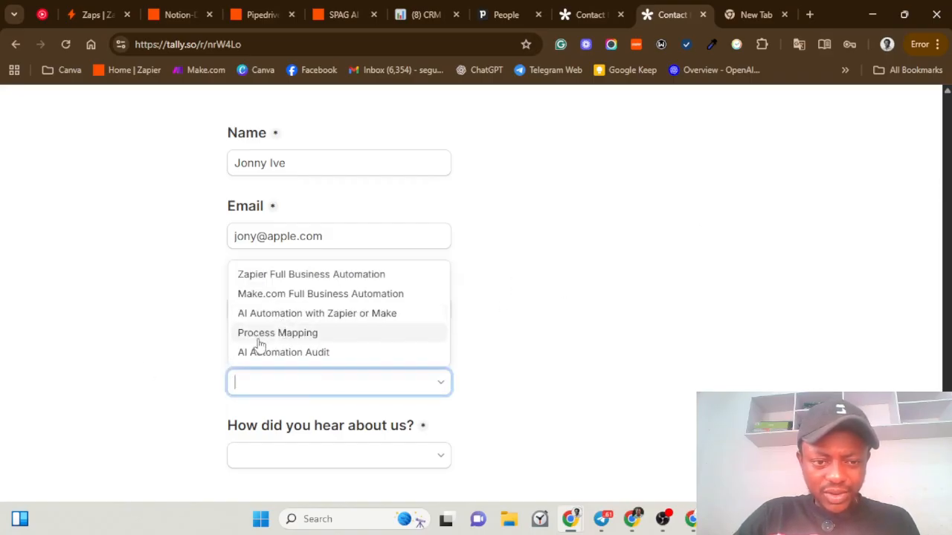
left_click(257, 336)
scroll(349, 401, "down", 1)
left_click(335, 386)
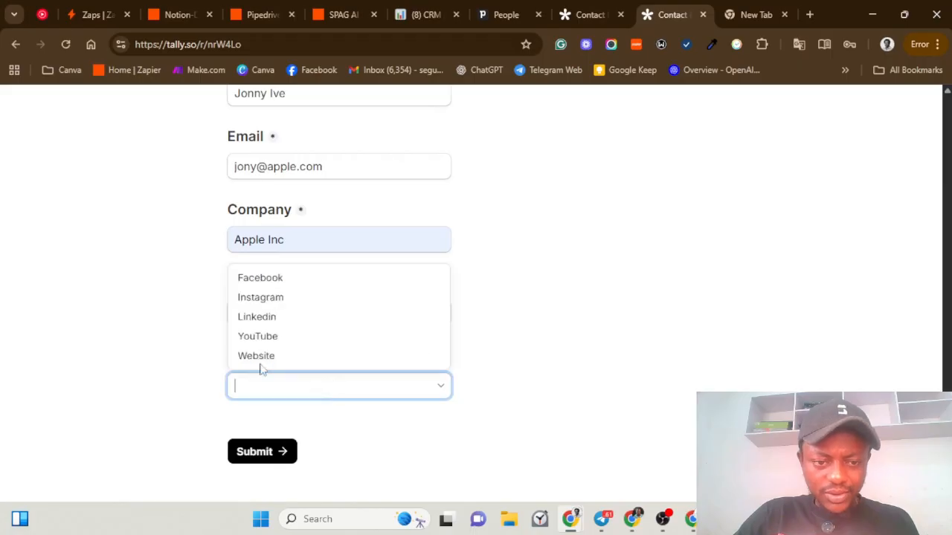
left_click(253, 342)
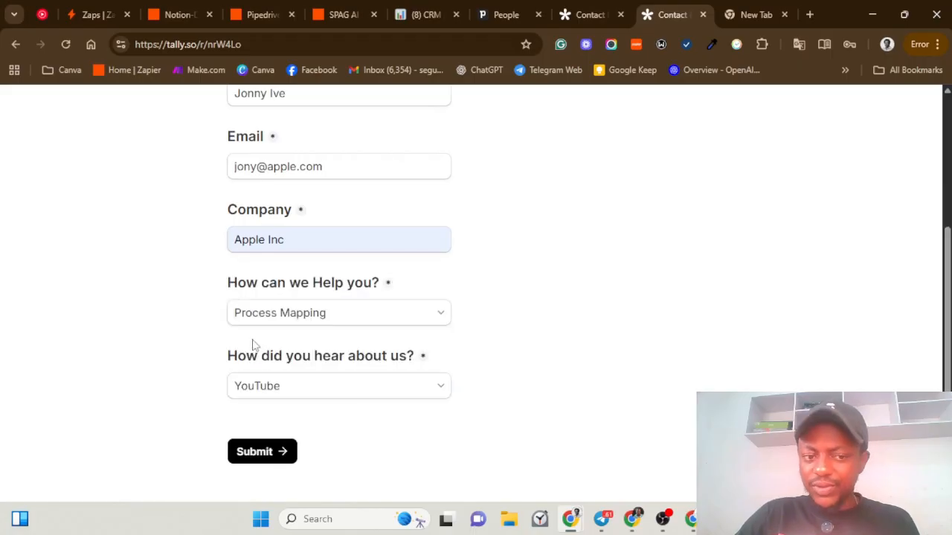
left_click(255, 452)
Step: Check Pipedrive's pipeline for the new $3,000 Apple Inc deal under Lead in, then return to Zapier
left_click(262, 14)
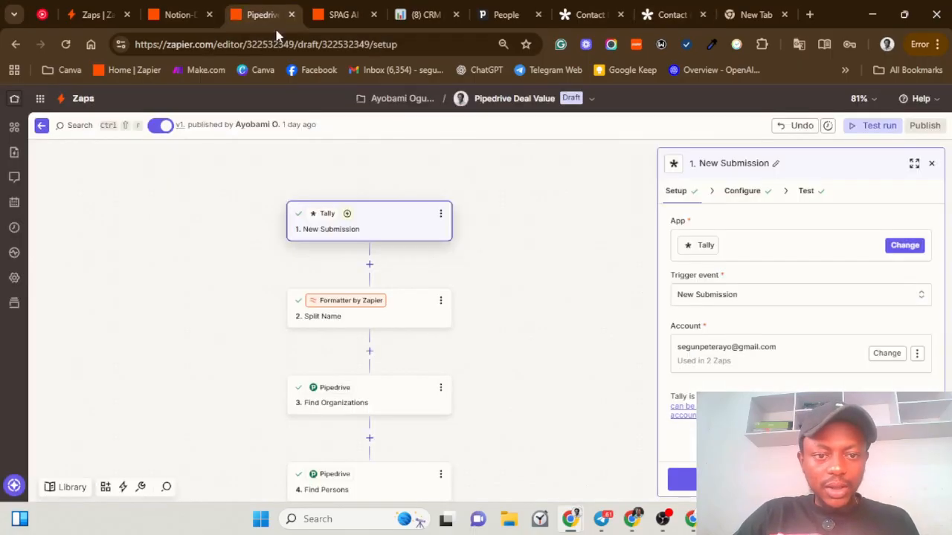
left_click(493, 13)
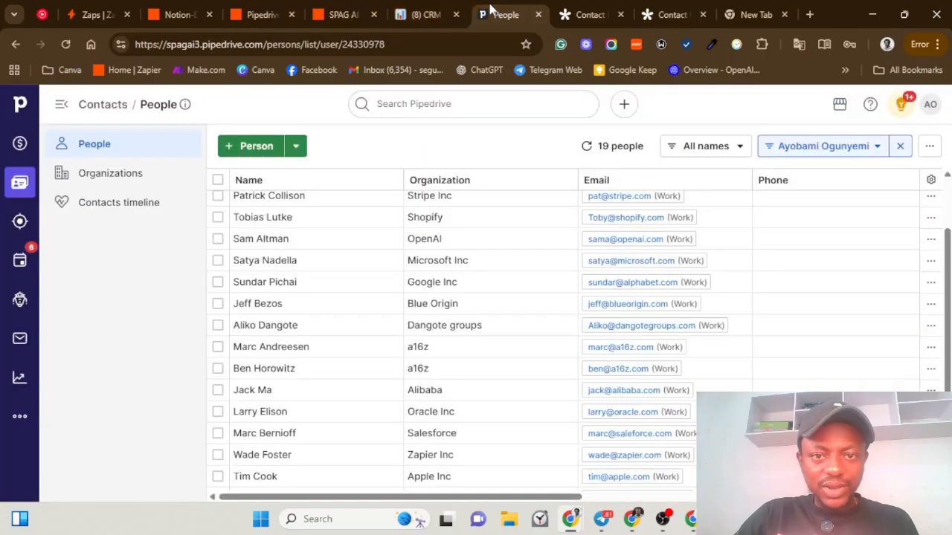
key("1")
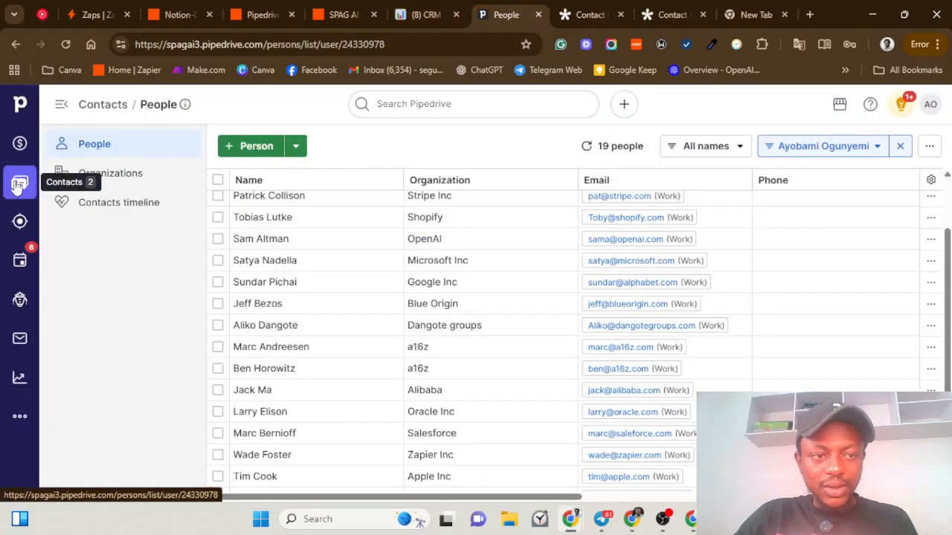
left_click(18, 186)
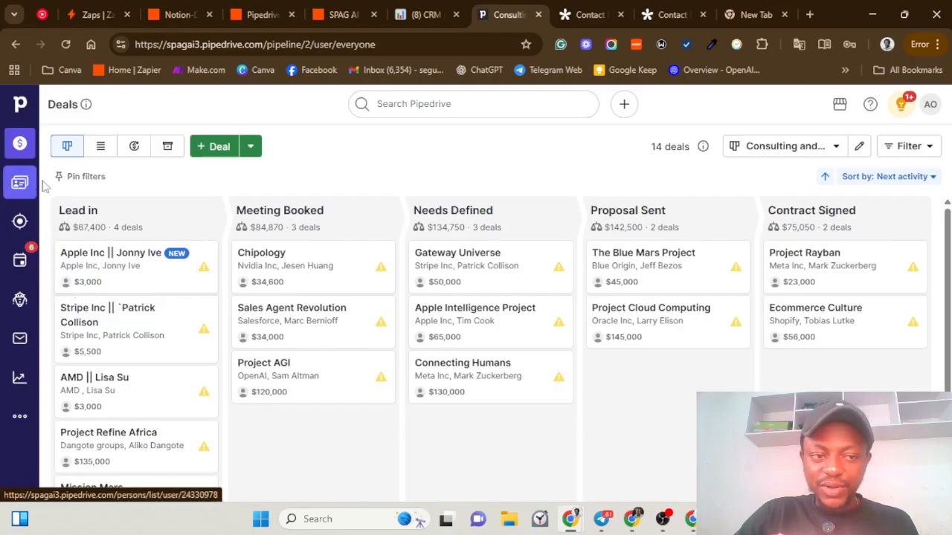
left_click(251, 15)
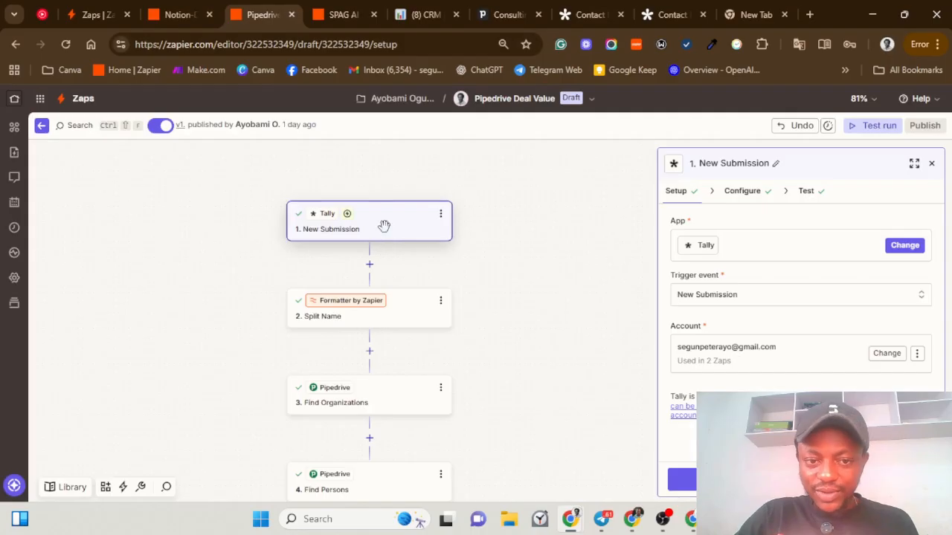
Step: Inspect the trigger's form and the Split Name step splitting Name on spaces, then view Tally's confirmation page
left_click(381, 320)
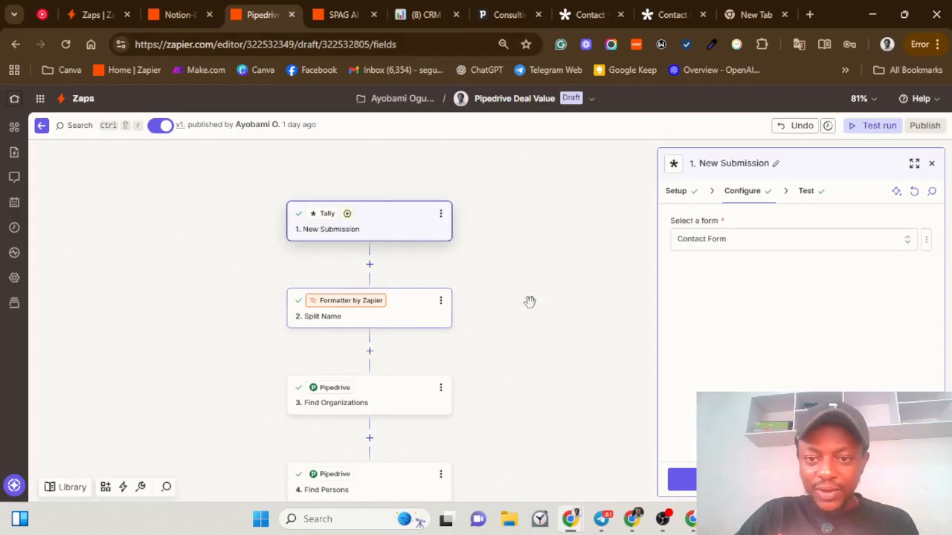
left_click(365, 309)
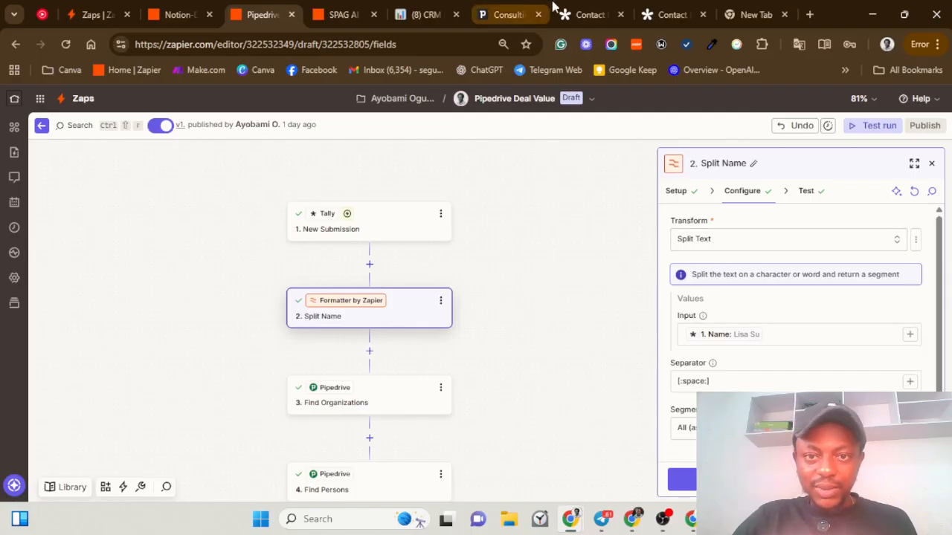
left_click(657, 9)
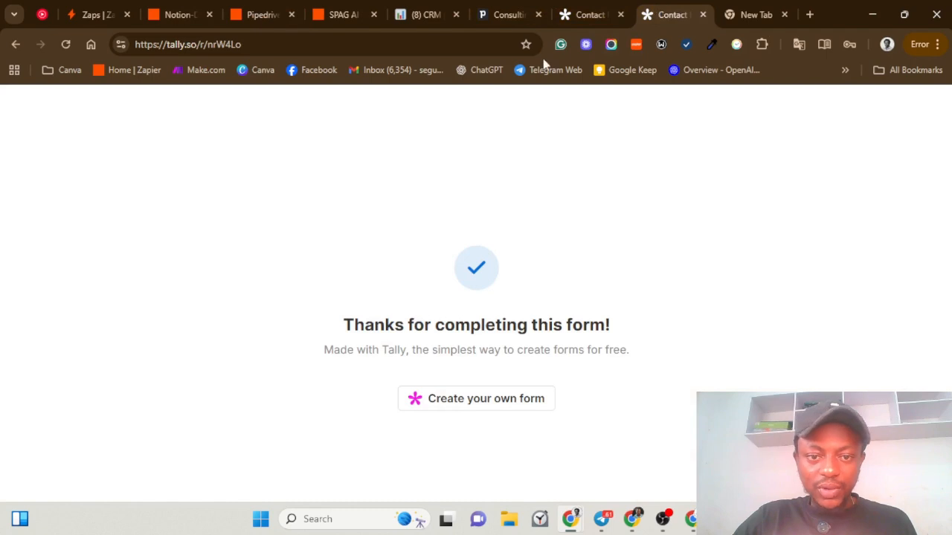
Step: Reload the Tally thank-you page to get a blank form, then go back to the Zapier editor
left_click(65, 44)
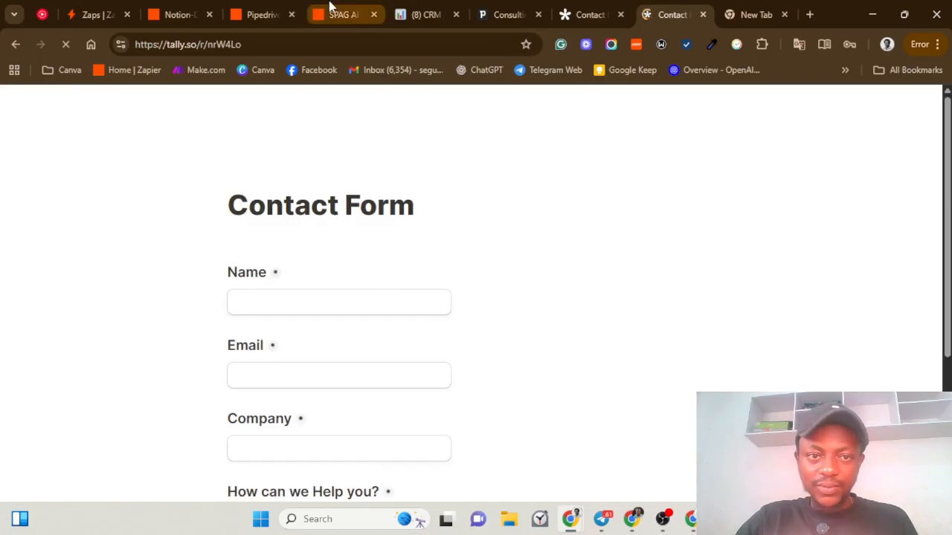
left_click(274, 15)
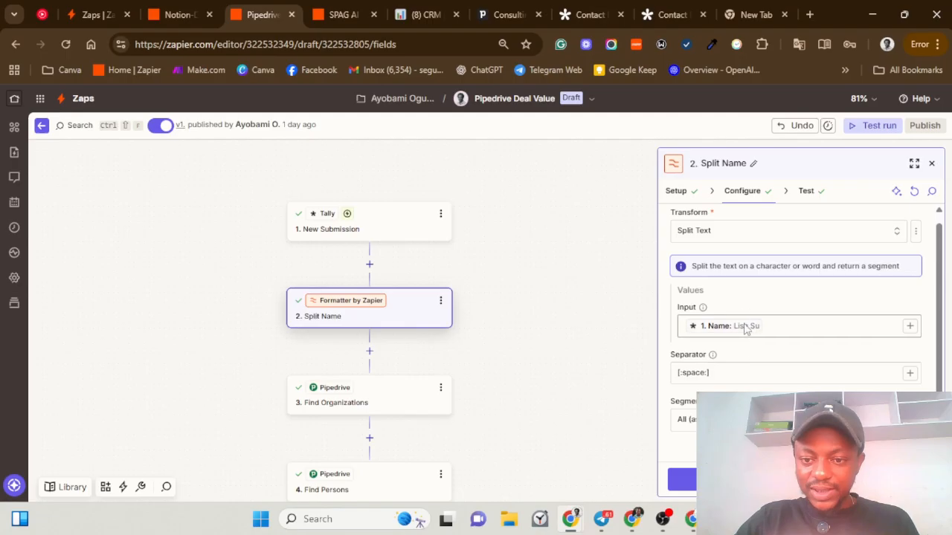
Step: View Split Name's test output with the first name as item 1, then open Find Organizations
left_click(682, 480)
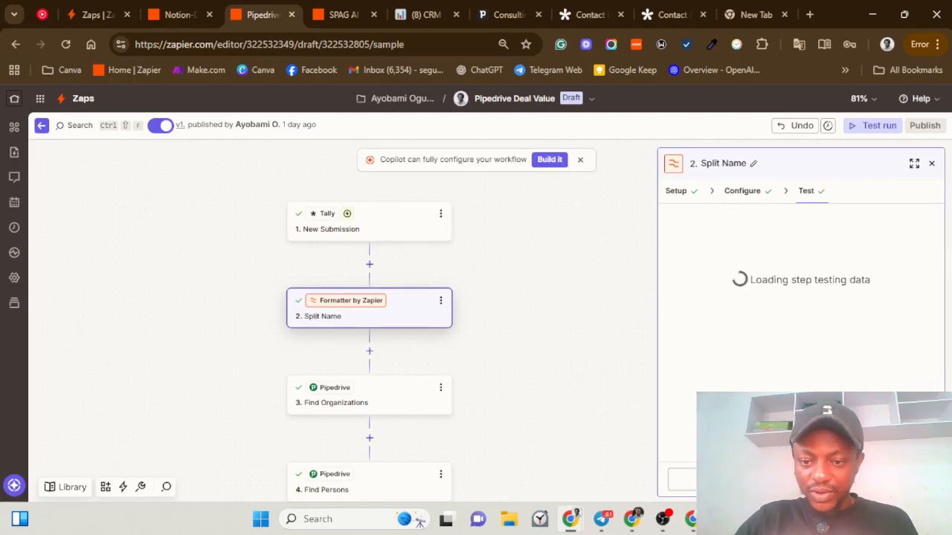
scroll(744, 379, "down", 1)
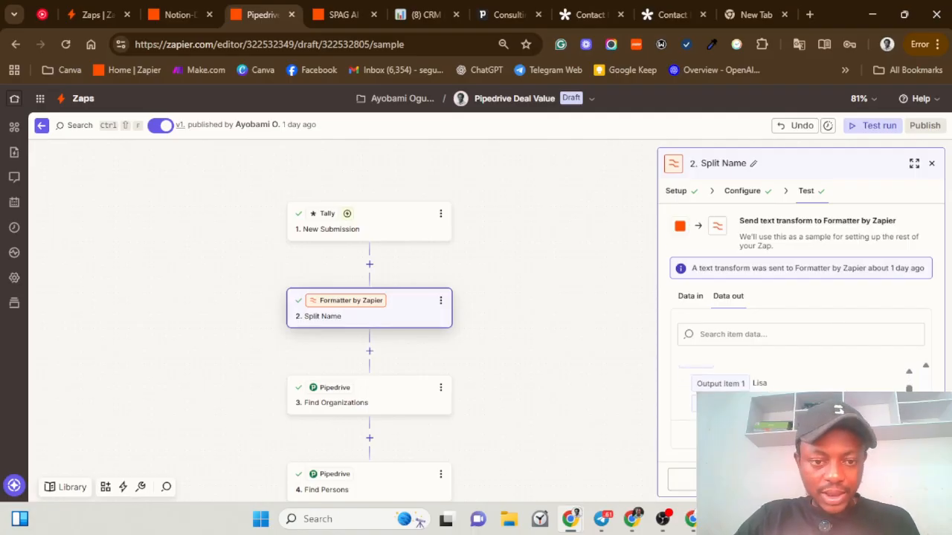
left_click(369, 394)
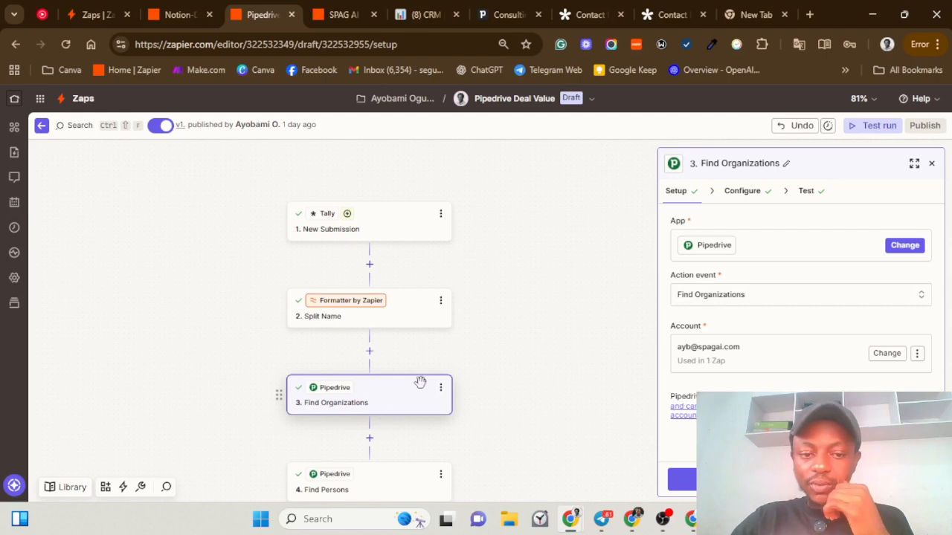
Step: Review Find Organizations' lookup of company AMD and its test result, organization ID 23
left_click(682, 479)
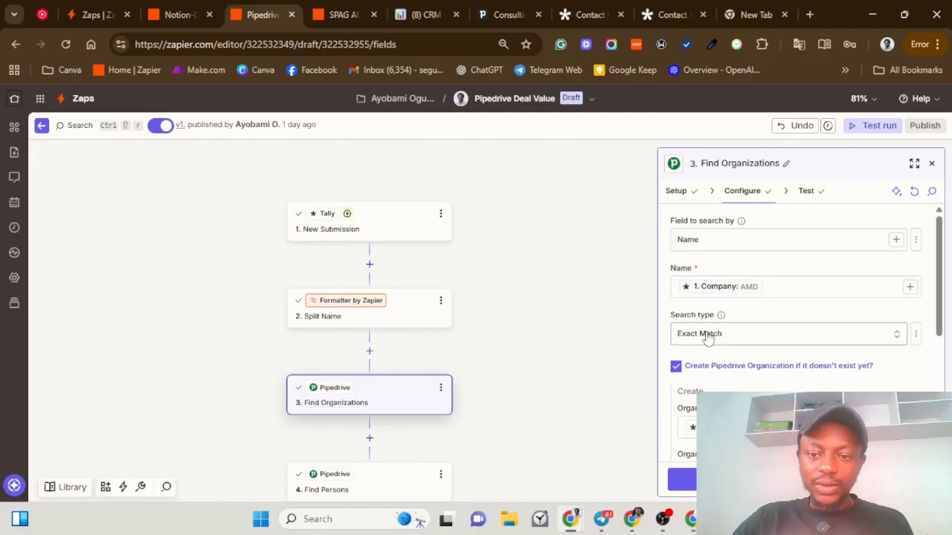
scroll(775, 347, "down", 5)
scroll(743, 347, "up", 5)
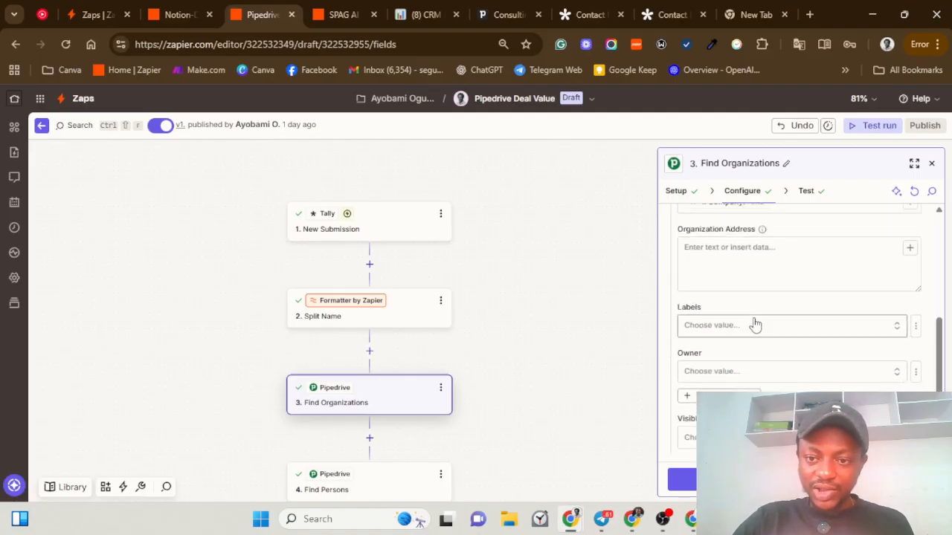
left_click_drag(940, 314, 947, 342)
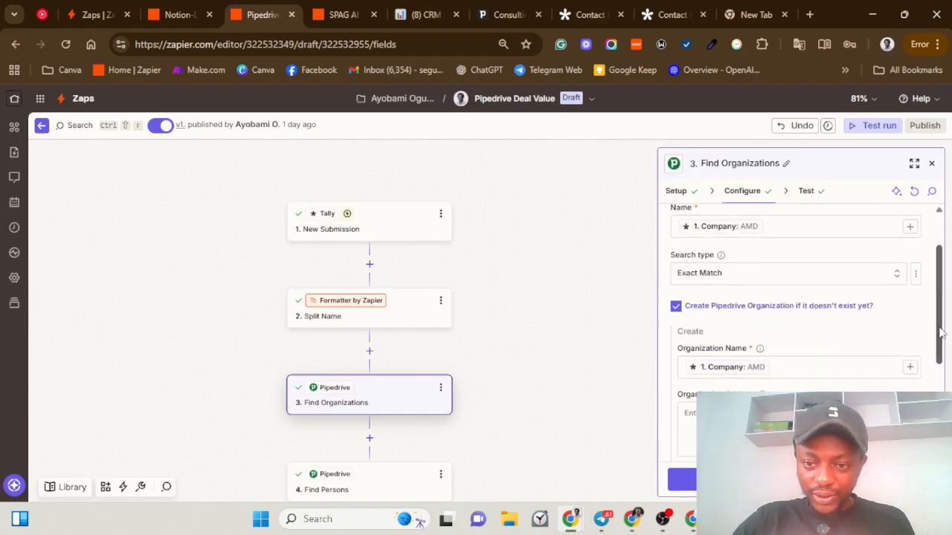
left_click_drag(943, 334, 945, 422)
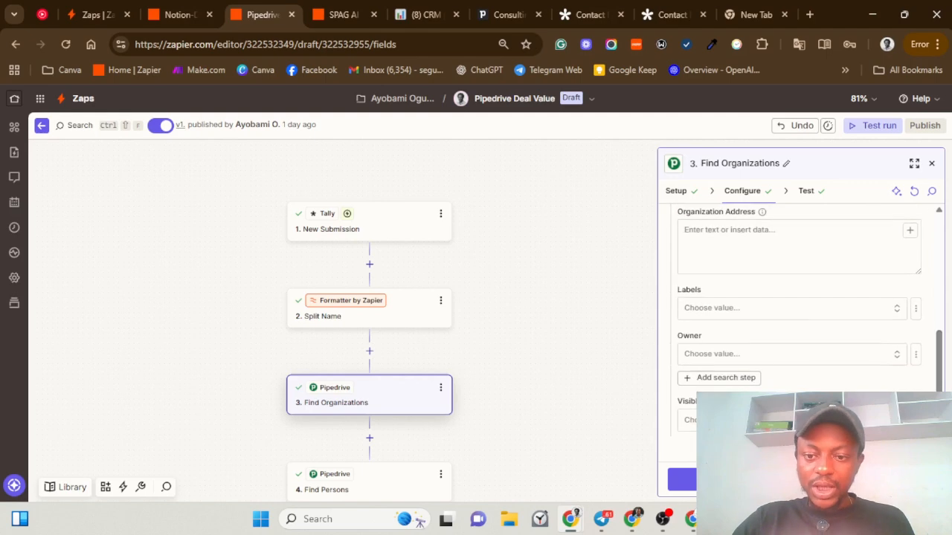
left_click(682, 480)
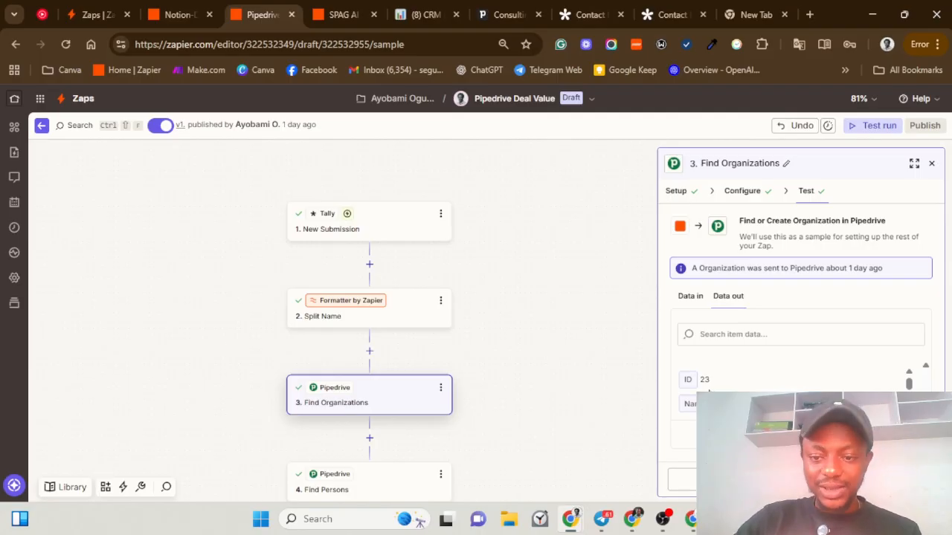
left_click_drag(714, 381, 698, 381)
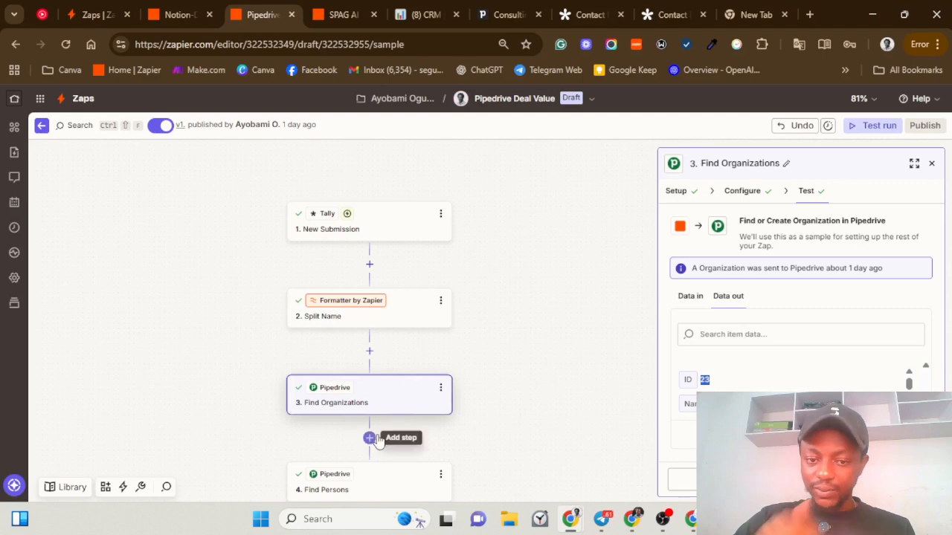
left_click(372, 484)
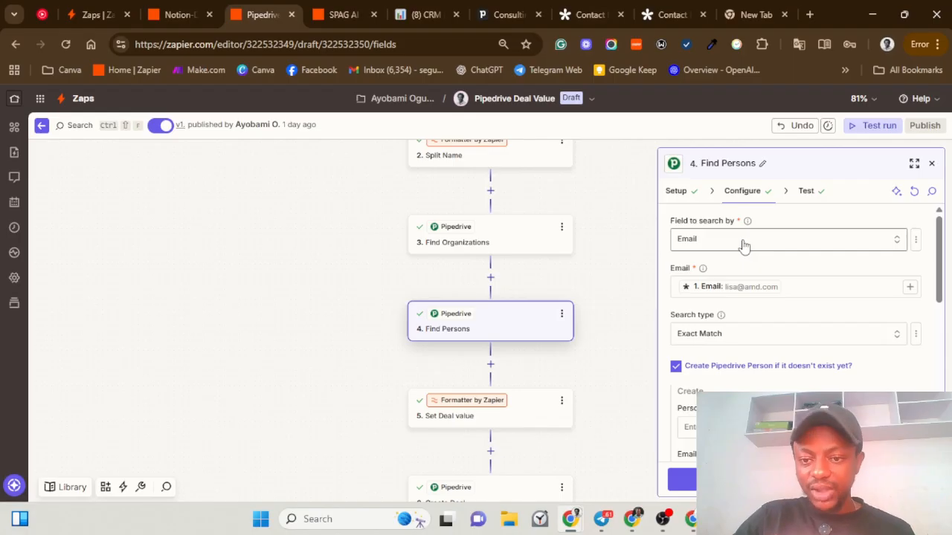
Step: Inspect the Find Persons step's mapped Email search value and scroll through its settings
left_click(803, 288)
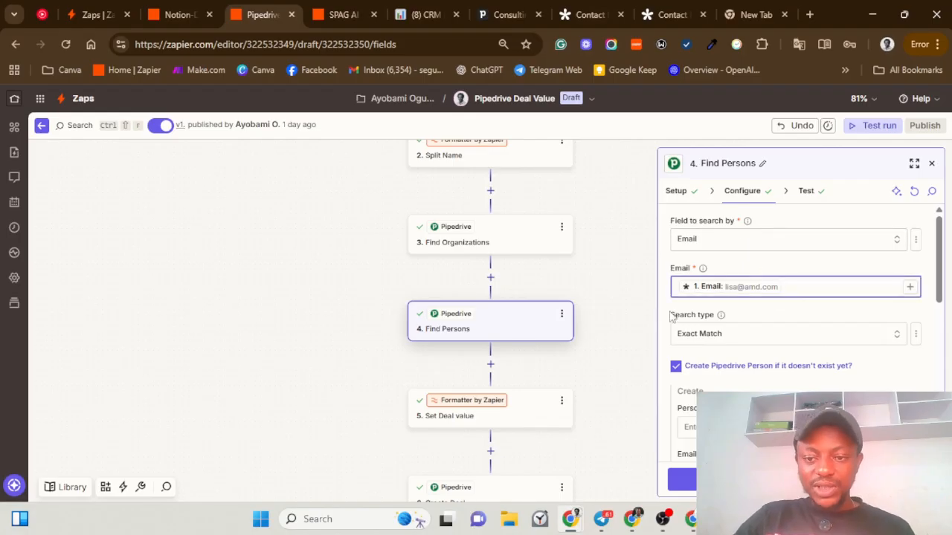
left_click(714, 287)
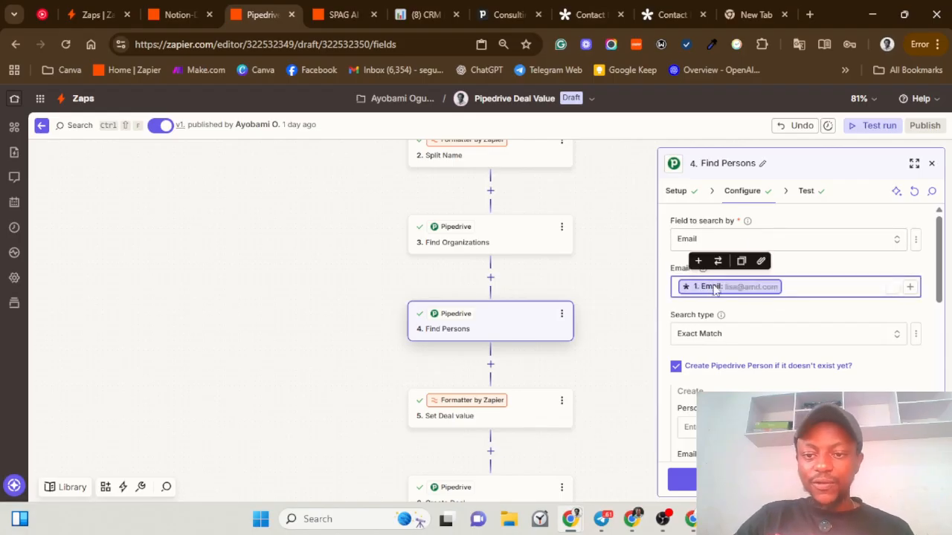
left_click(752, 321)
scroll(766, 327, "down", 2)
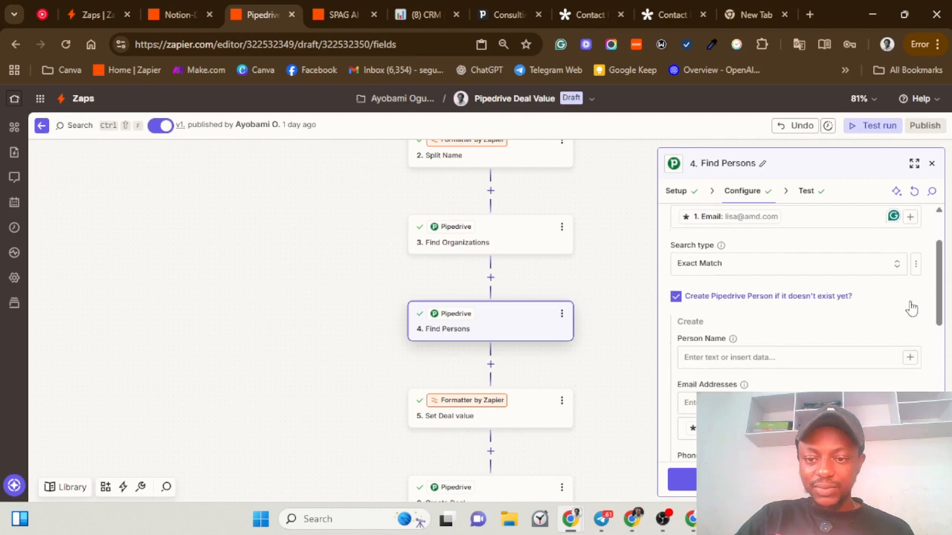
left_click_drag(940, 312, 941, 336)
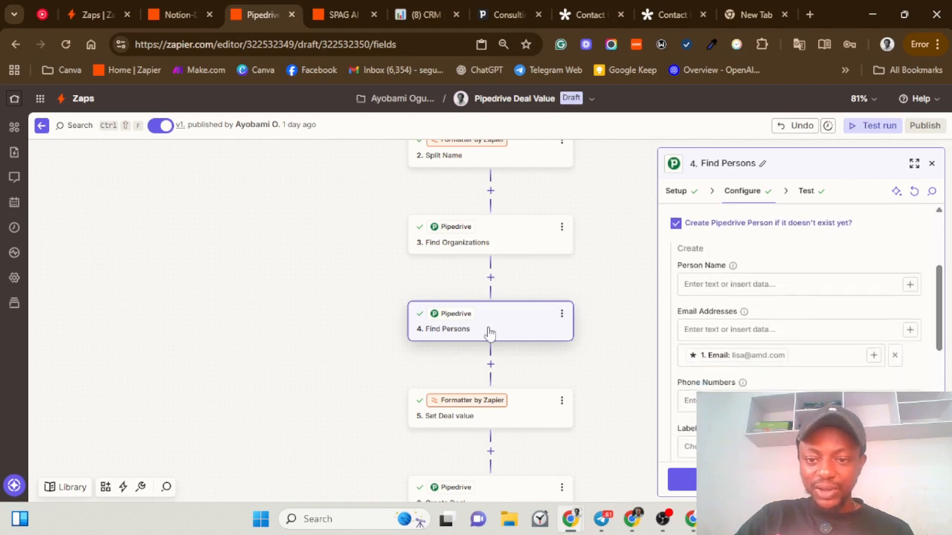
scroll(818, 320, "down", 2)
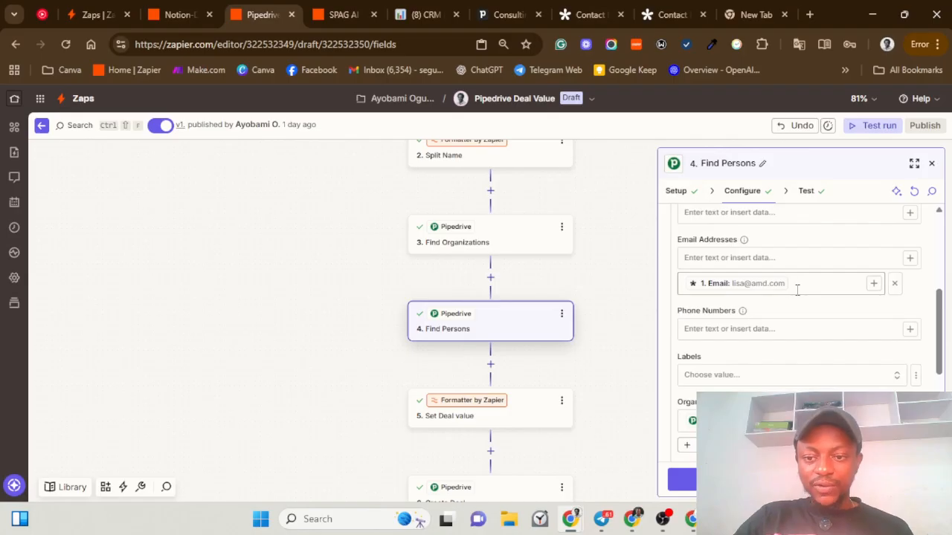
scroll(735, 373, "down", 1)
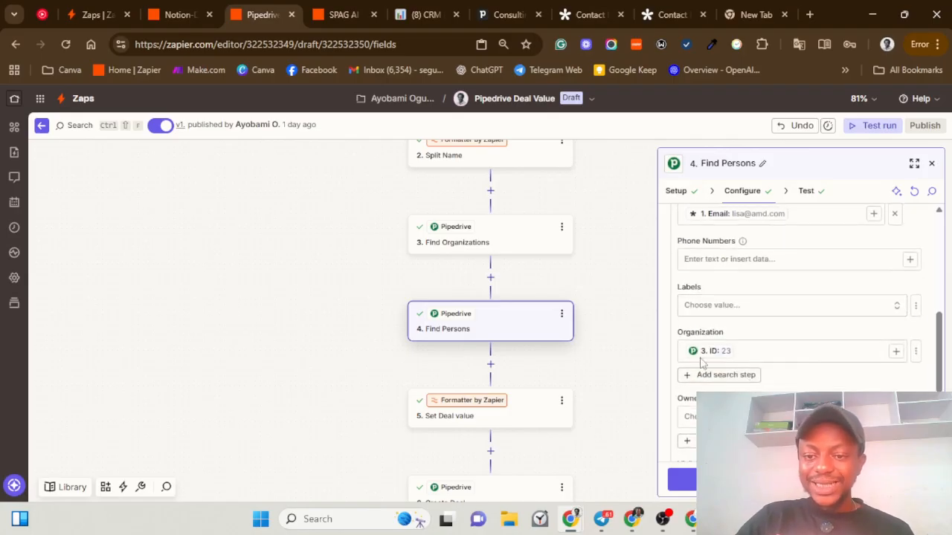
Step: Try a fixed Organization value, then keep it mapped to Find Organizations' ID 23 and view the test output
left_click(915, 351)
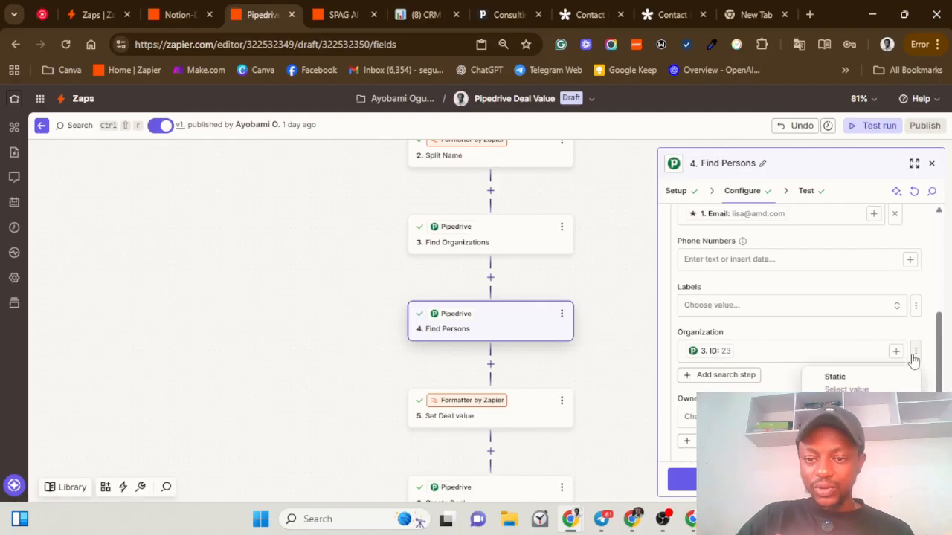
left_click(845, 388)
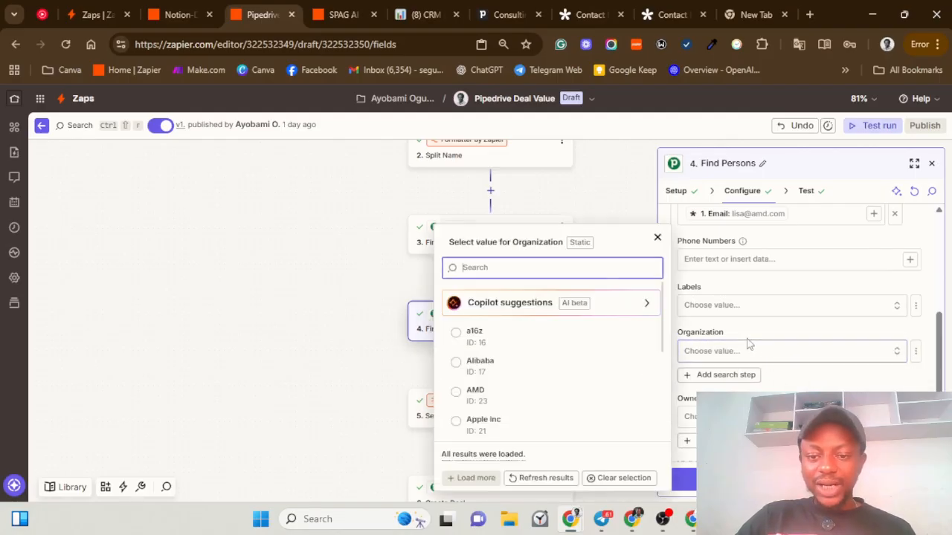
scroll(499, 371, "down", 3)
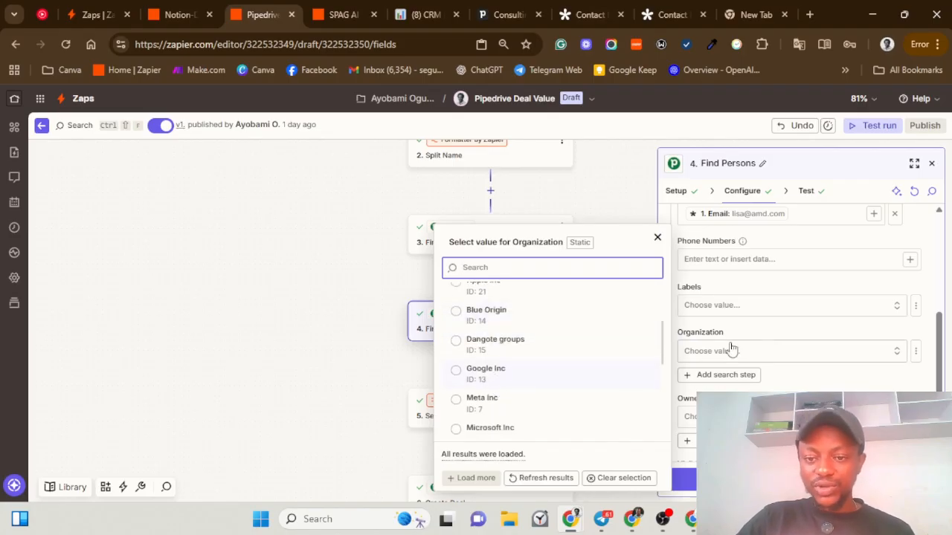
left_click(916, 352)
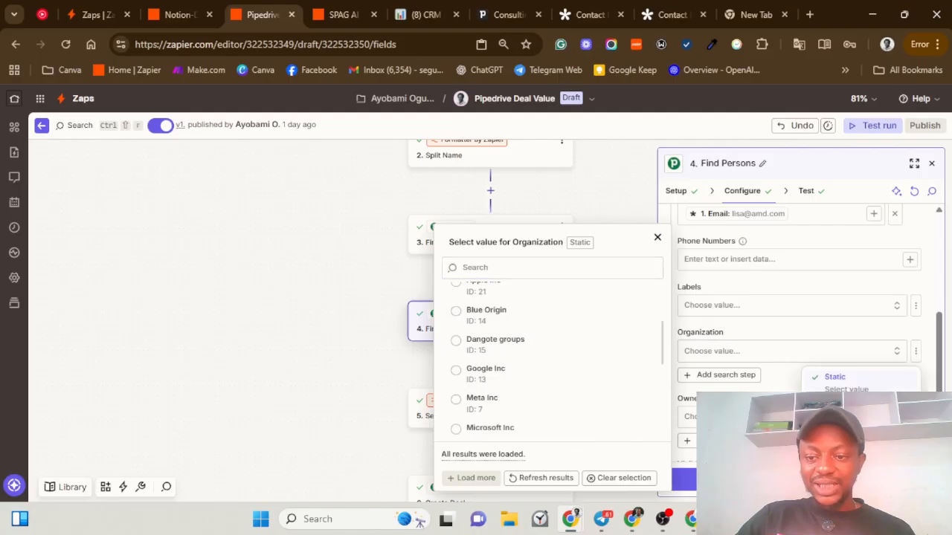
left_click(877, 395)
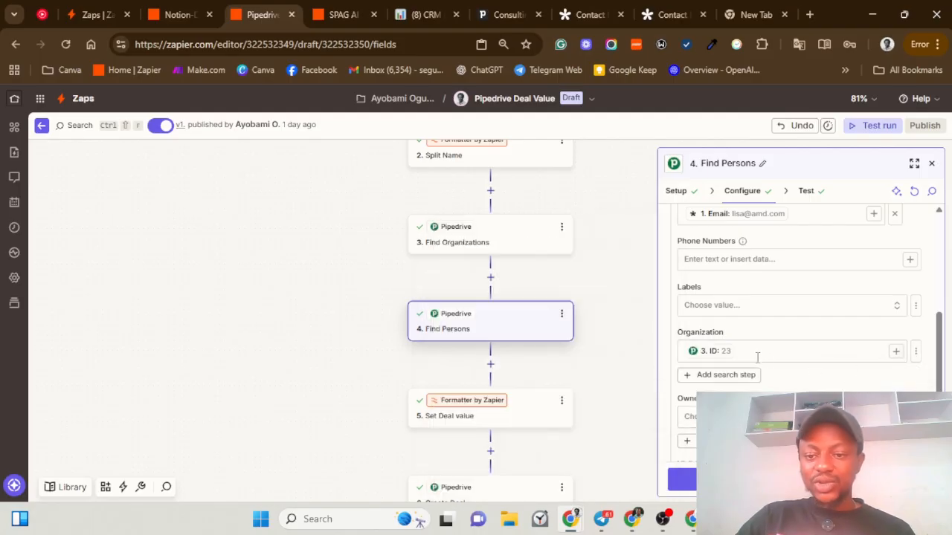
left_click(896, 351)
left_click(632, 444)
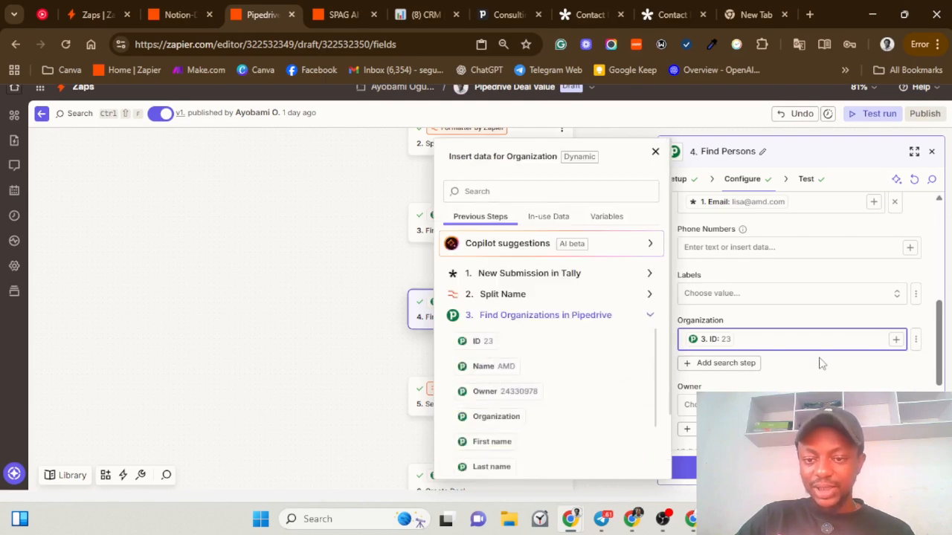
left_click(816, 329)
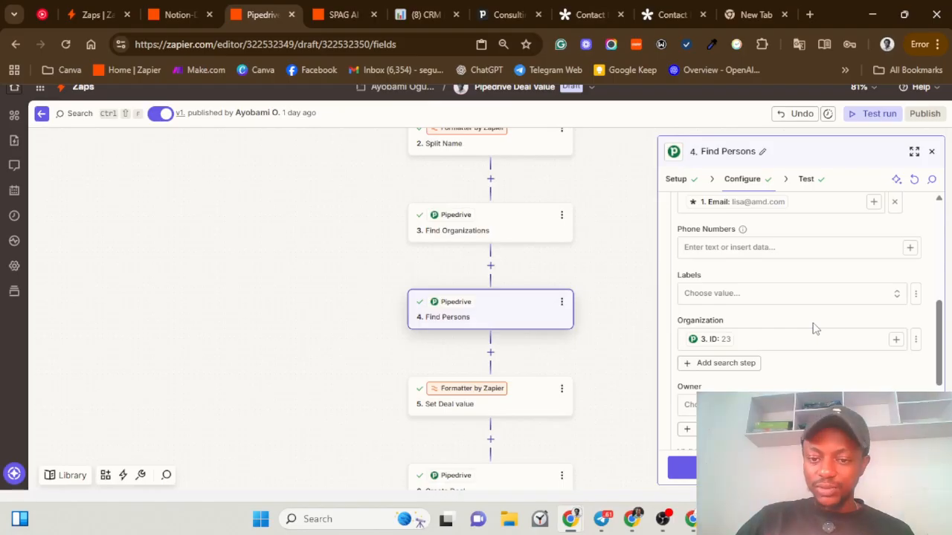
left_click(682, 468)
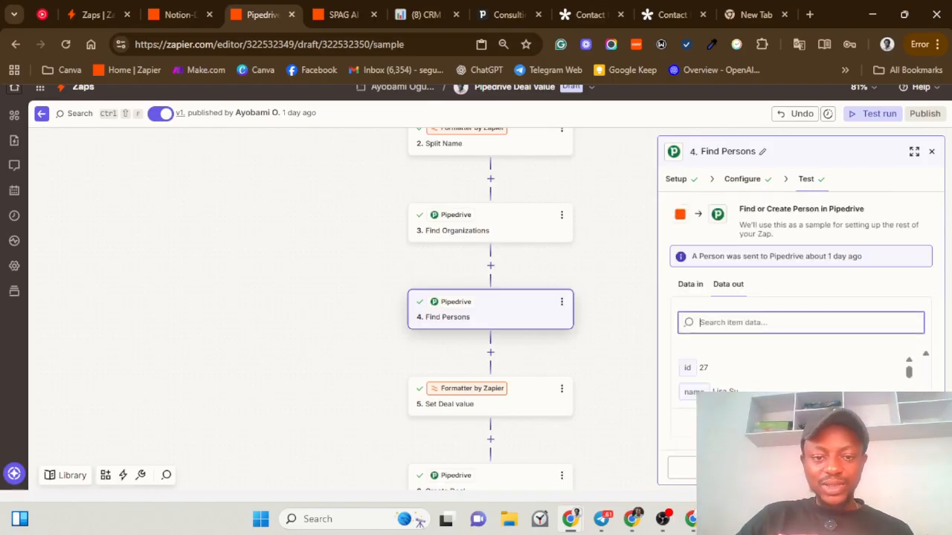
left_click(503, 405)
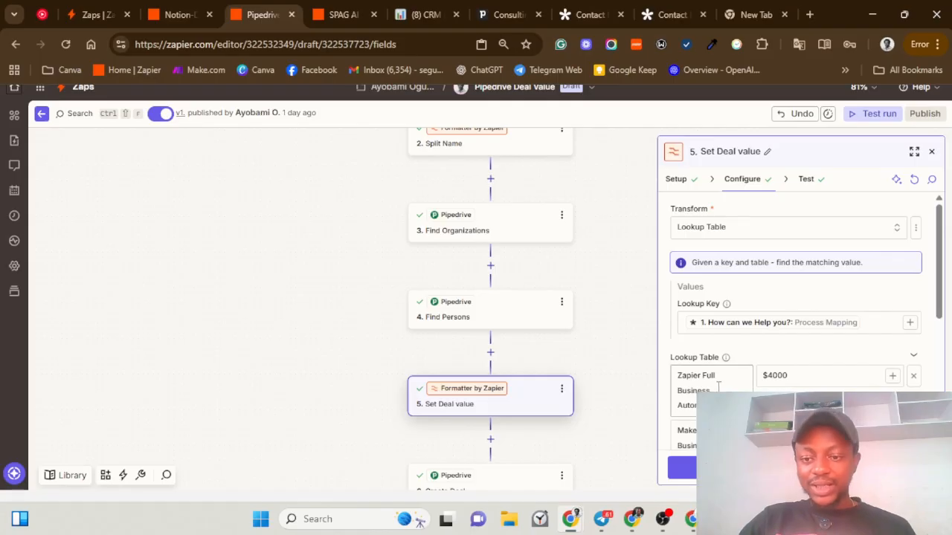
Step: Scroll the Lookup Table: Process Mapping $3000, AI Automation Audit $2500, plus $5500 and $6000 rows
scroll(732, 379, "down", 1)
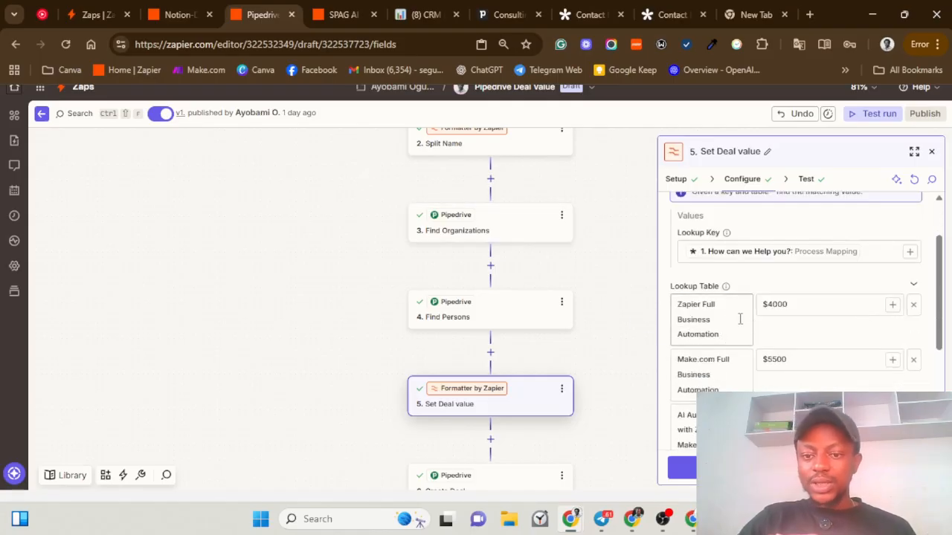
scroll(766, 364, "down", 2)
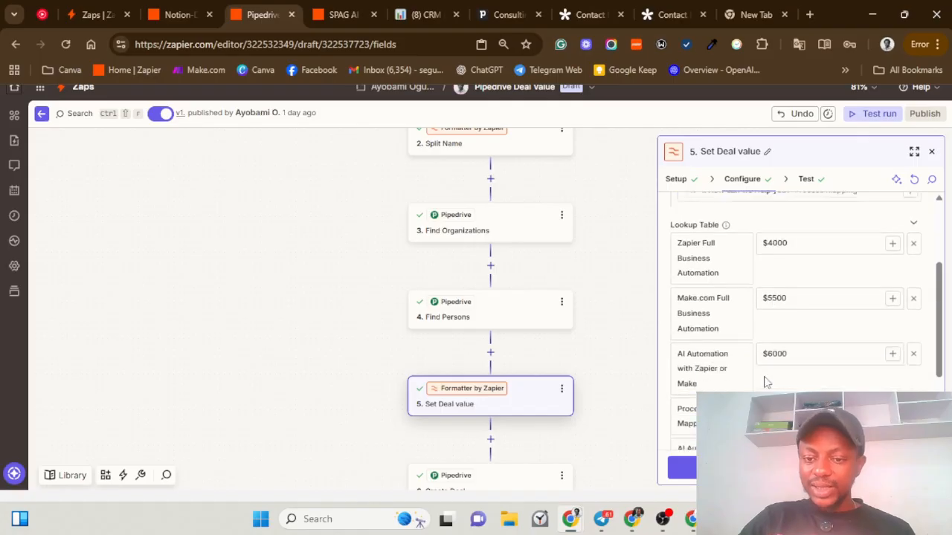
scroll(740, 363, "up", 2)
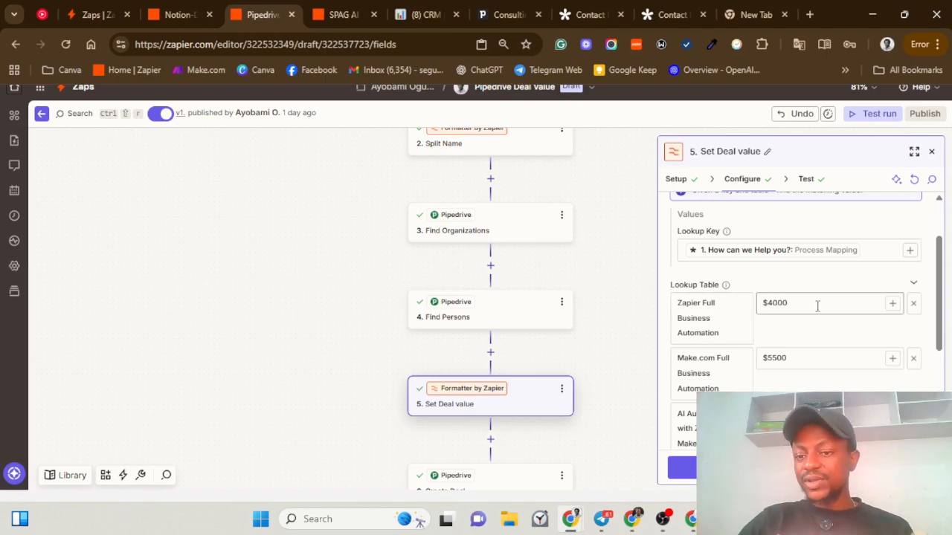
scroll(809, 327, "down", 3)
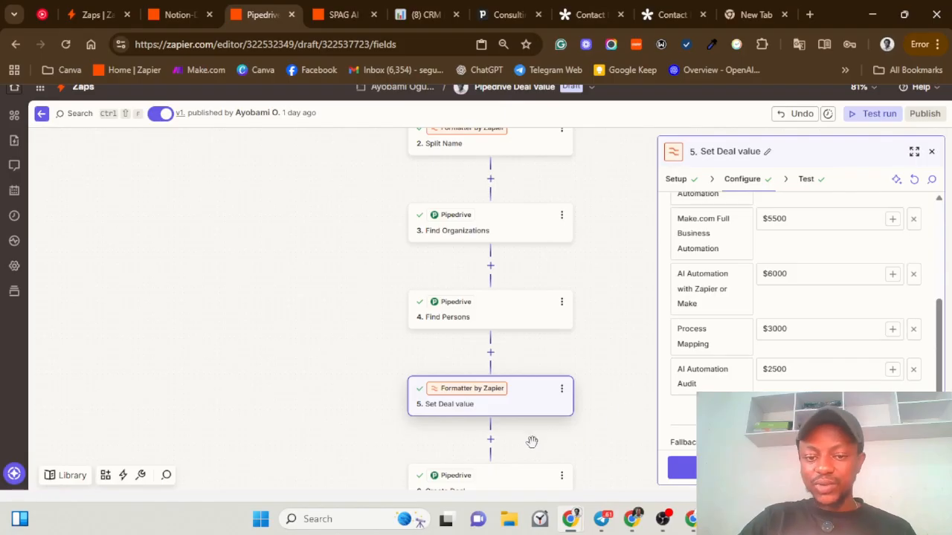
scroll(530, 442, "down", 1)
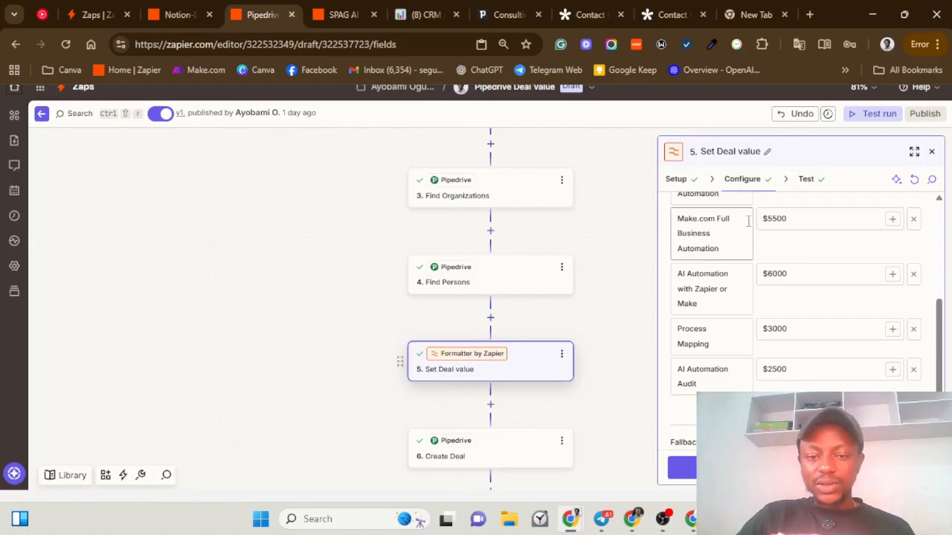
Step: Close Set Deal value and review the fields mapped into the Create Deal title
left_click(932, 150)
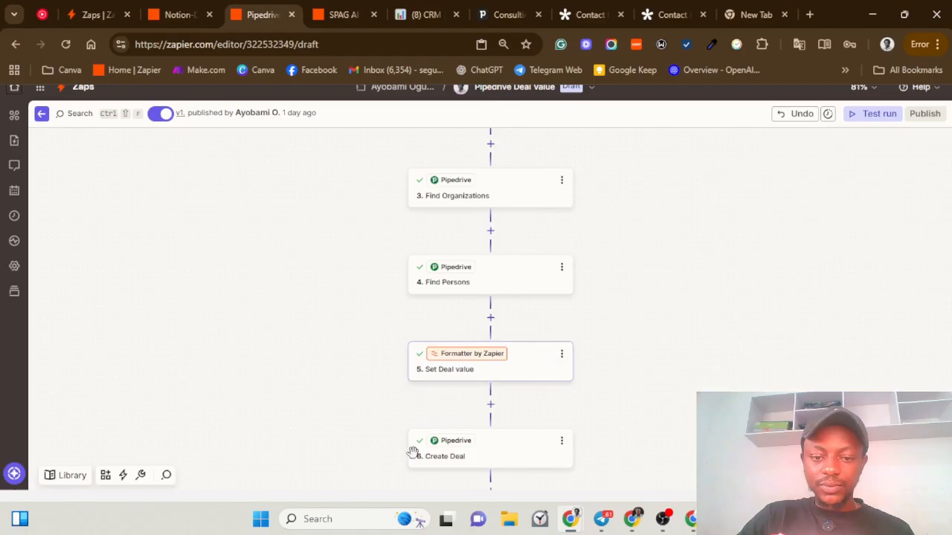
left_click(495, 446)
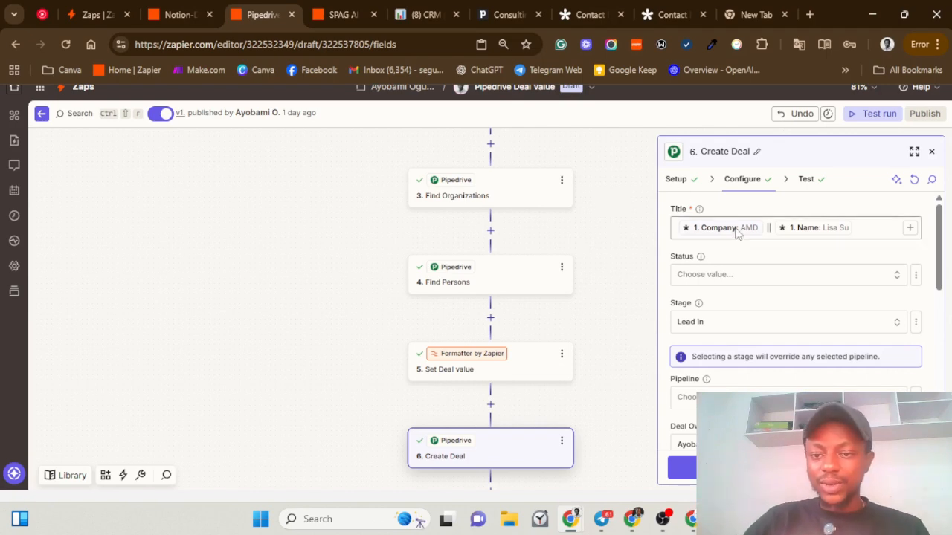
left_click(772, 231)
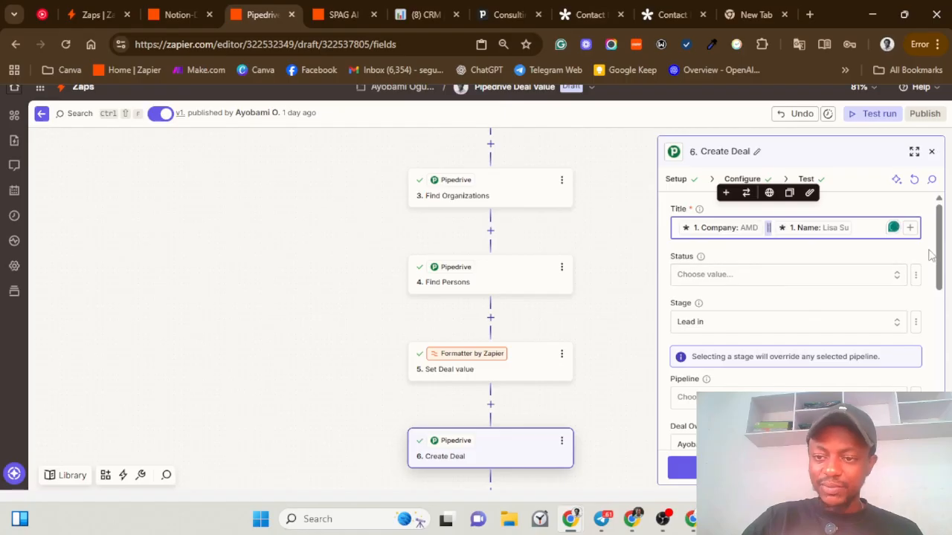
left_click_drag(940, 255, 949, 314)
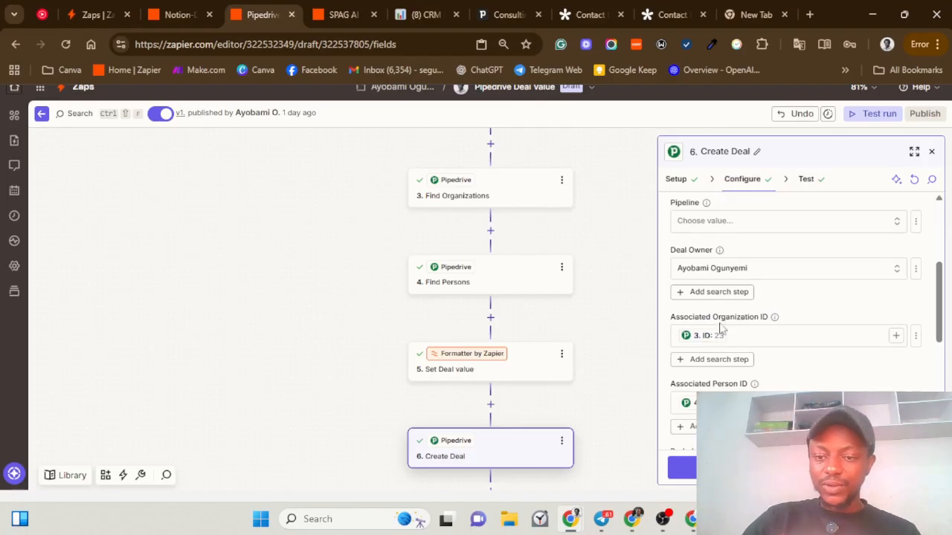
left_click_drag(675, 325, 752, 329)
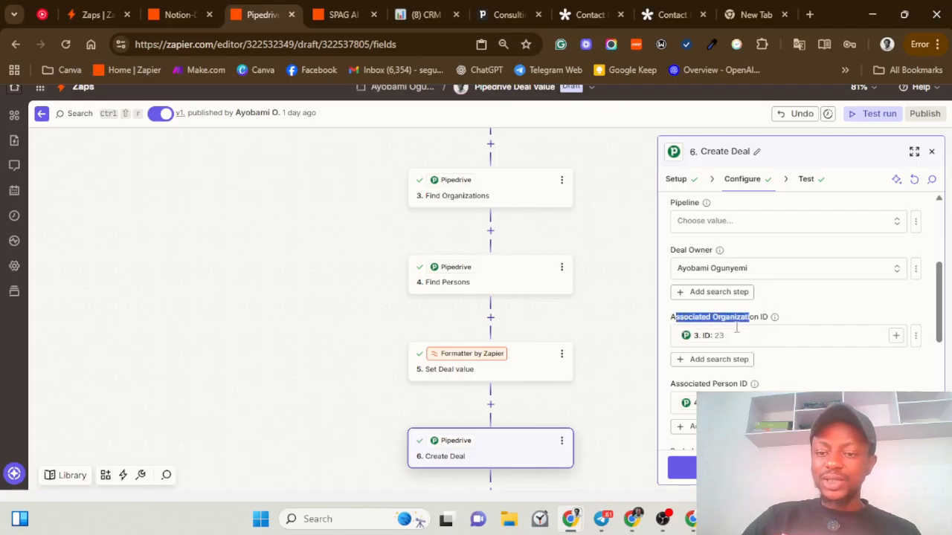
Step: Inspect the Associated Organization ID and Person ID mappings from Find Organizations in Pipedrive
left_click(915, 338)
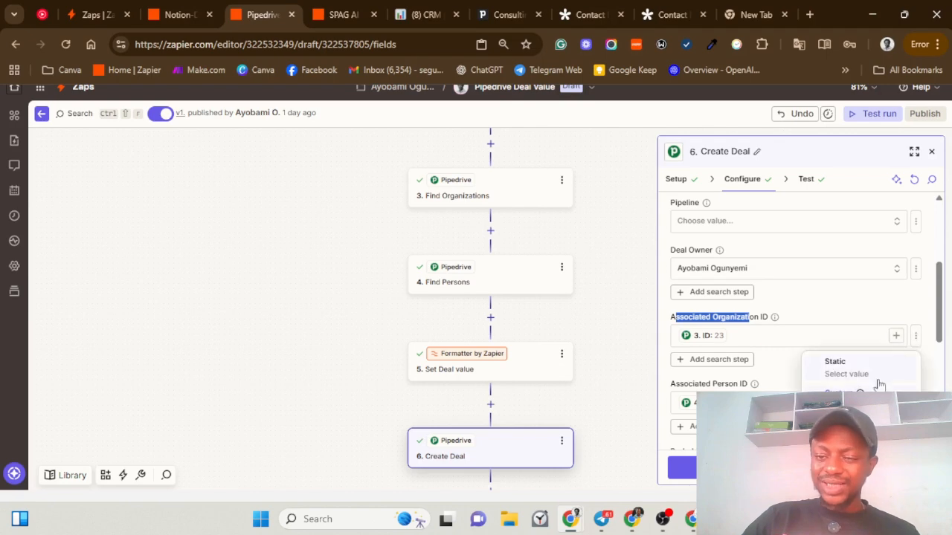
left_click(803, 327)
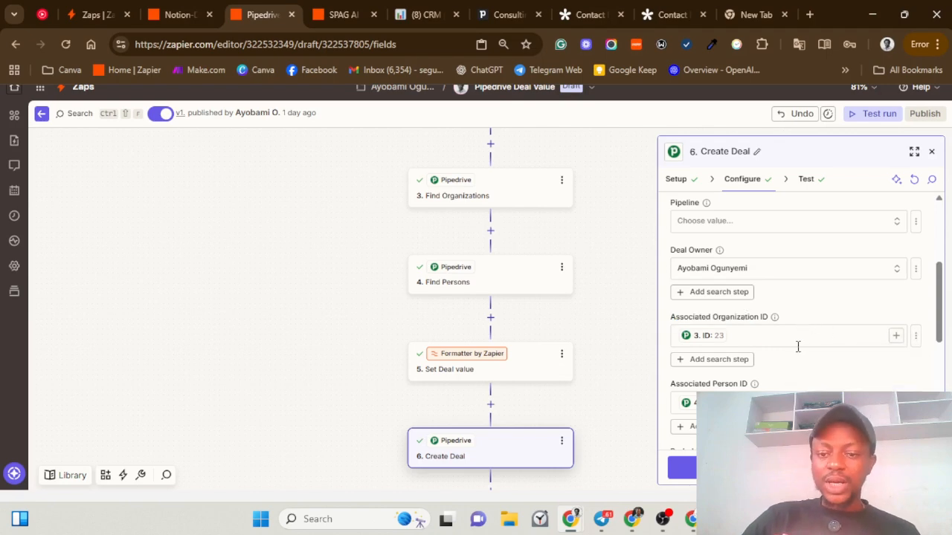
left_click(895, 336)
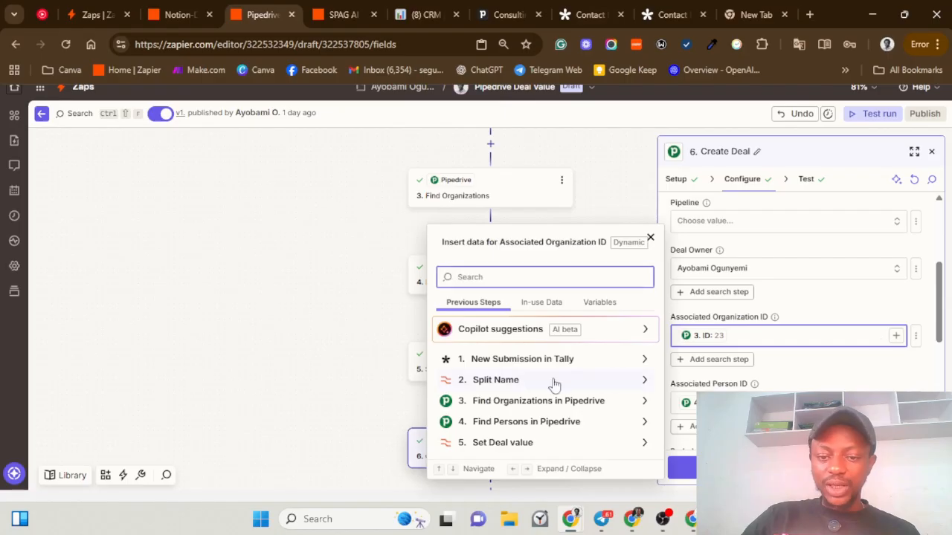
left_click(623, 402)
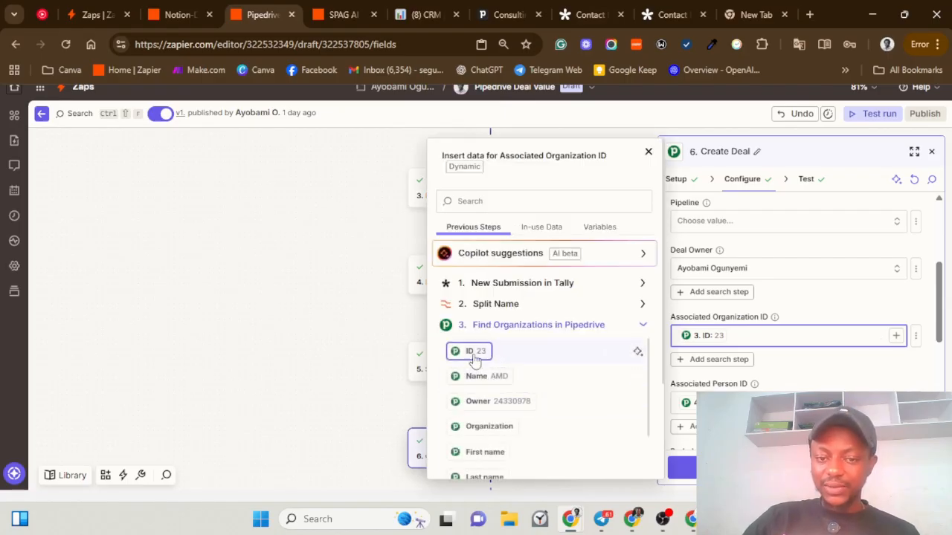
left_click(811, 320)
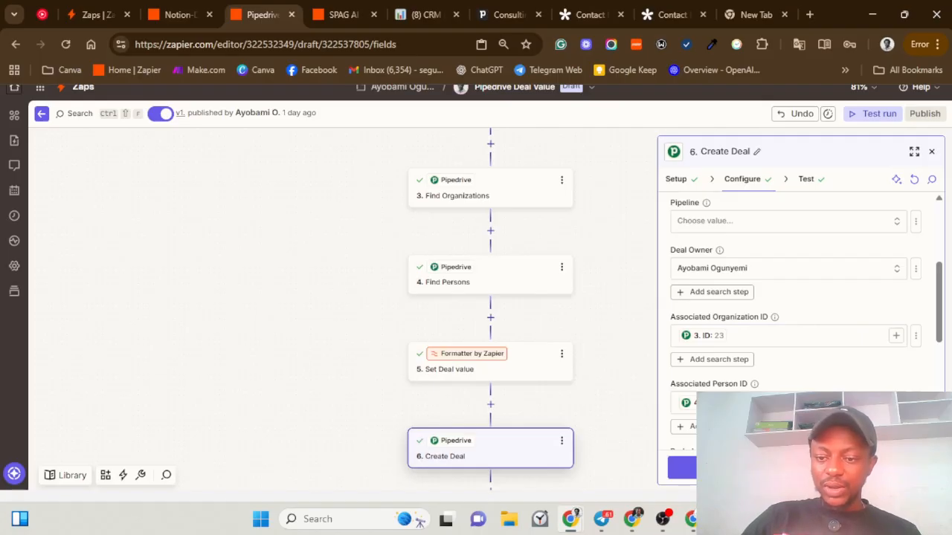
left_click(788, 403)
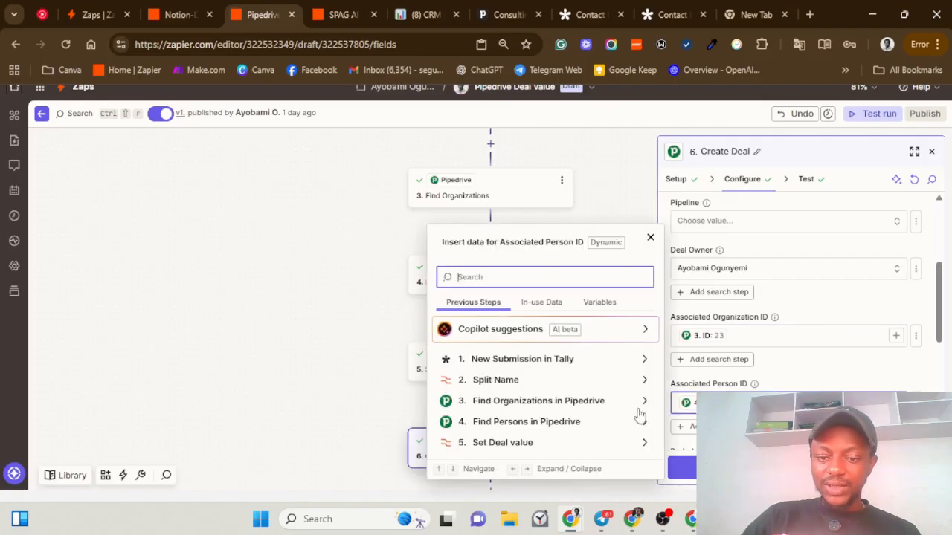
left_click(808, 378)
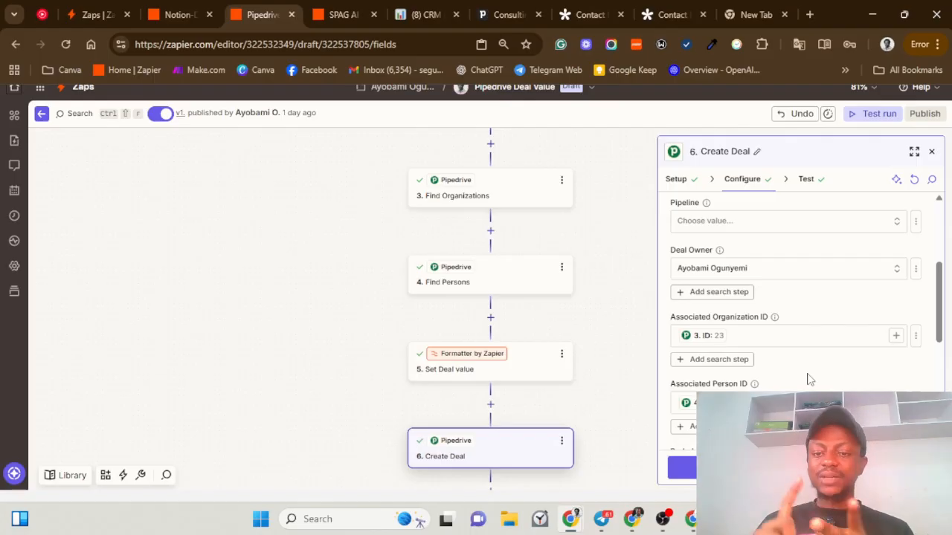
Step: Check the Deal Value mapping, then switch to the SPAG AI Tenets zap
scroll(808, 379, "down", 2)
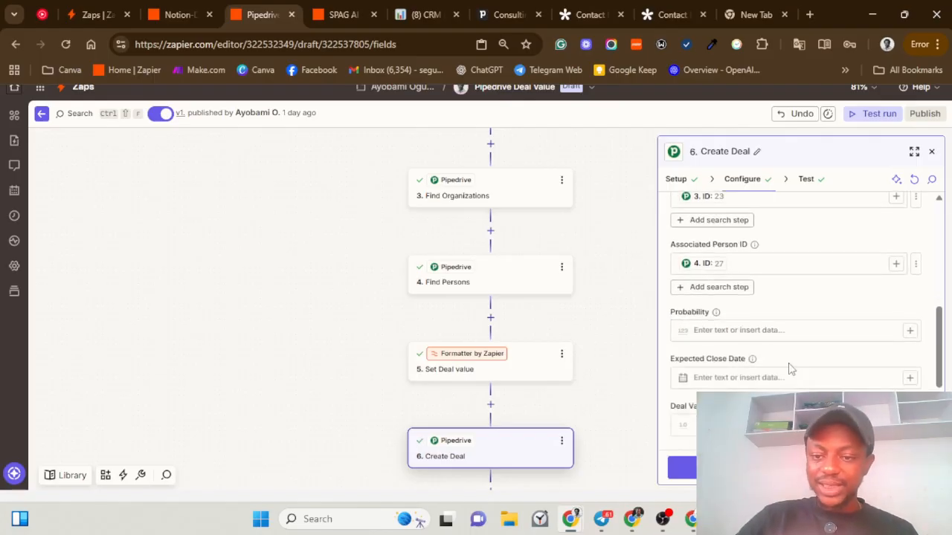
scroll(751, 368, "down", 1)
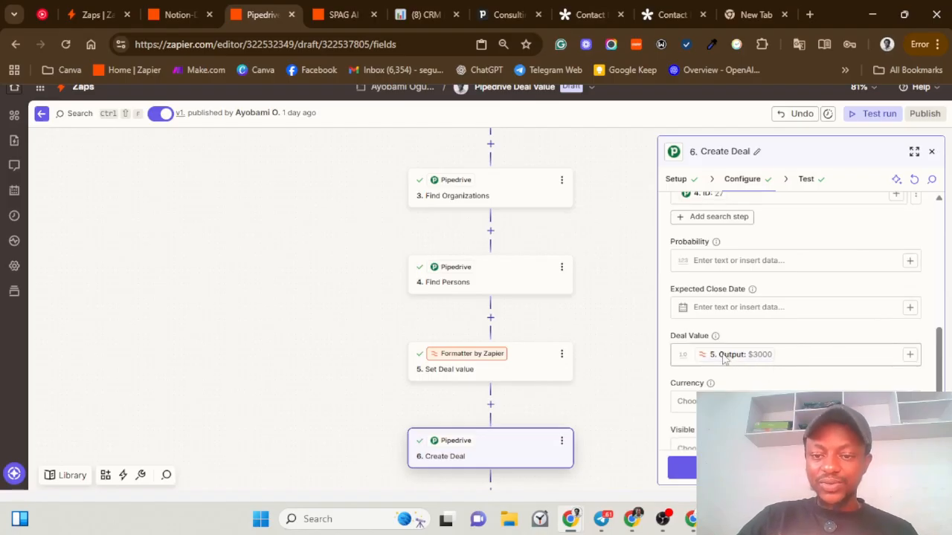
left_click(796, 354)
scroll(791, 377, "down", 1)
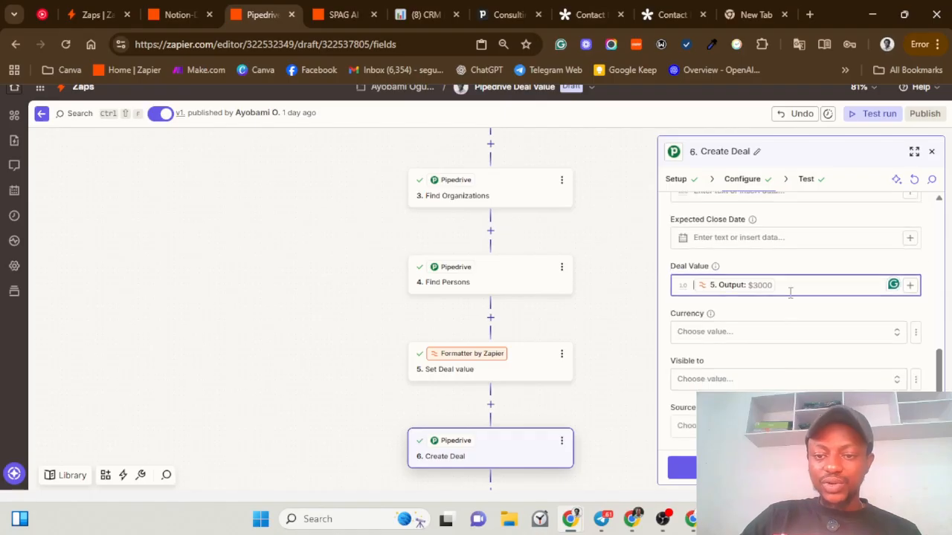
scroll(795, 350, "down", 1)
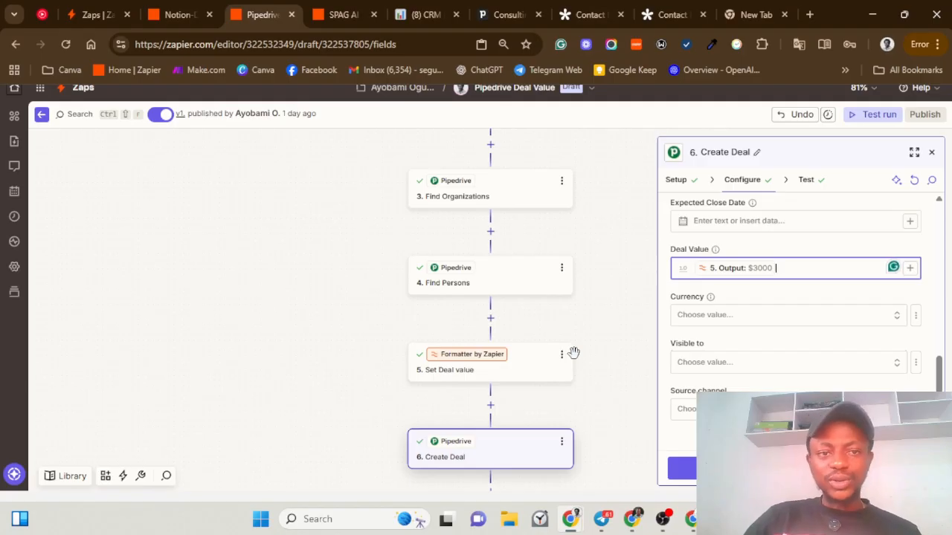
left_click(334, 16)
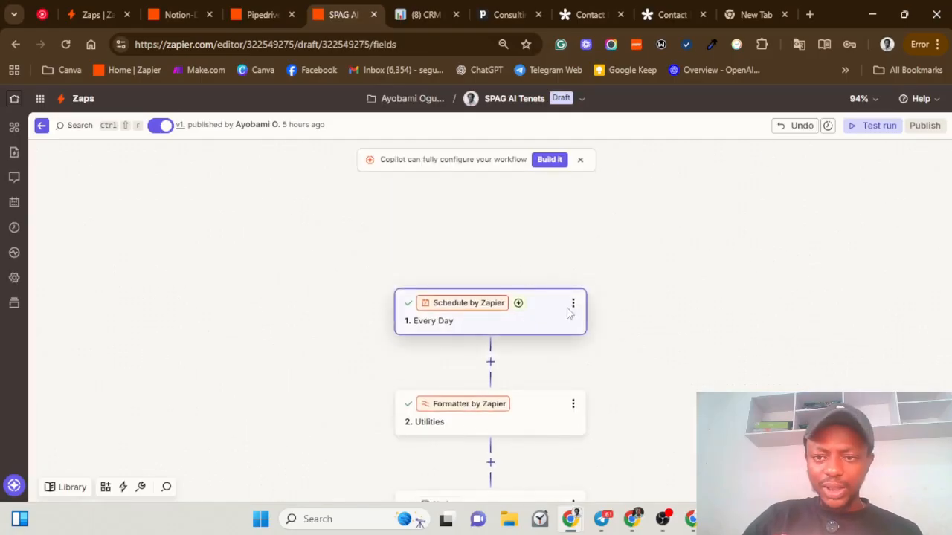
Step: Show the Every Day trigger's 9:00 AM, weekends-included settings and reveal the Notion step
left_click(496, 322)
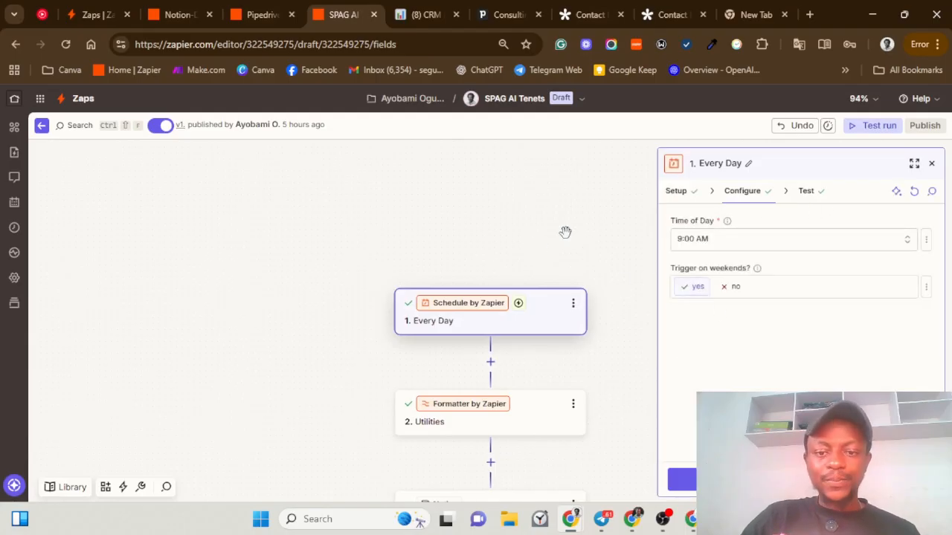
left_click_drag(477, 258, 483, 195)
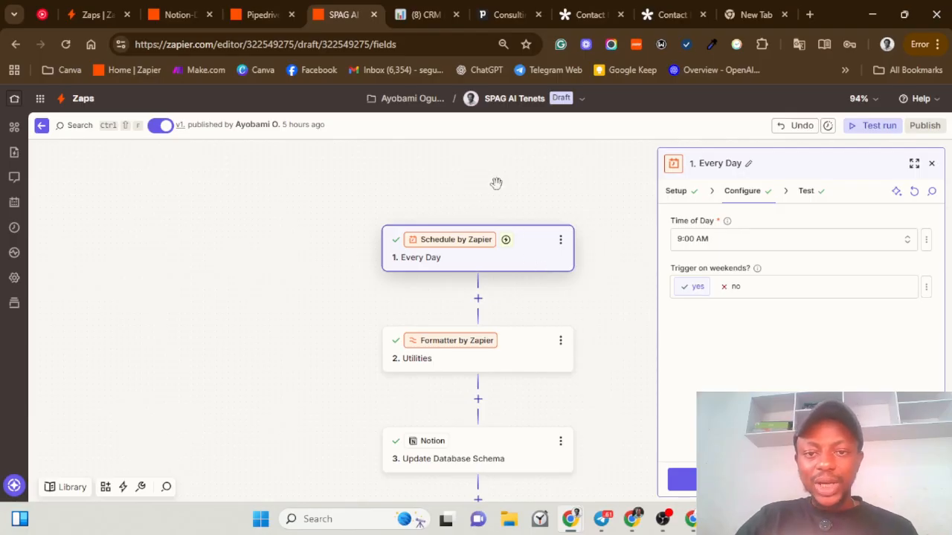
left_click(429, 15)
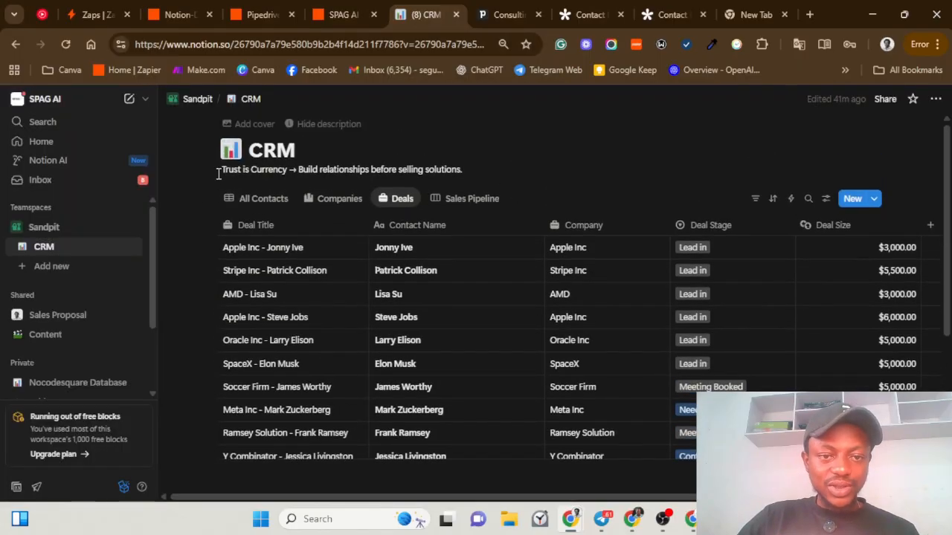
left_click_drag(226, 172, 465, 171)
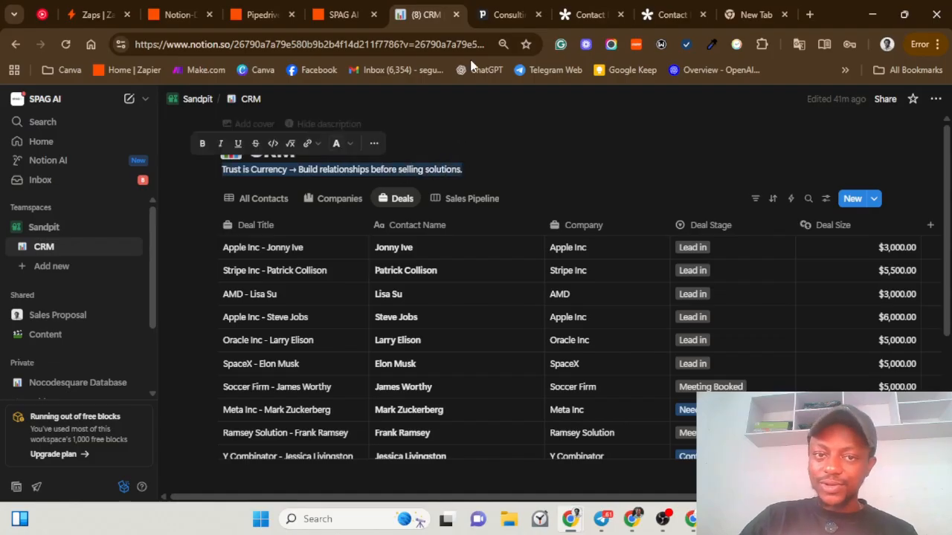
left_click(349, 11)
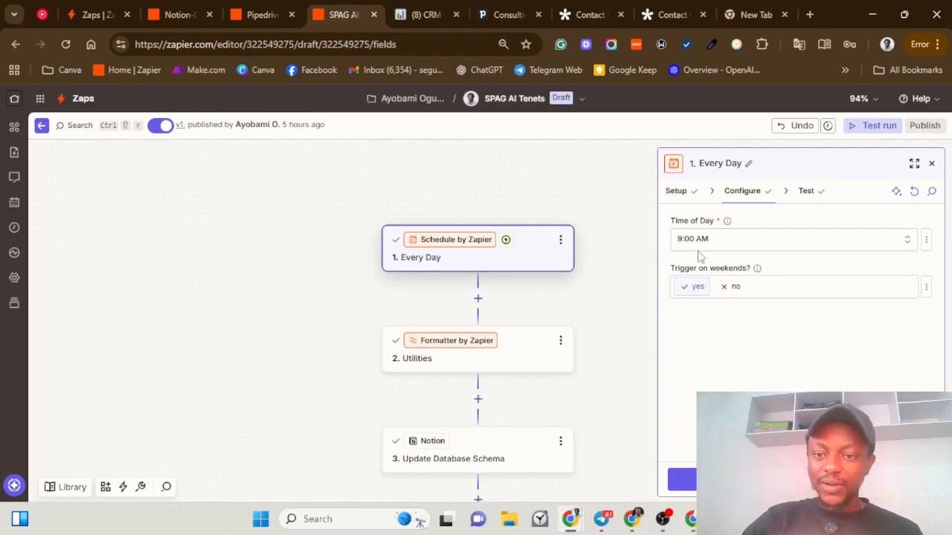
Step: Load the schedule trigger's test data and open the Formatter Utilities step's configuration
left_click(736, 480)
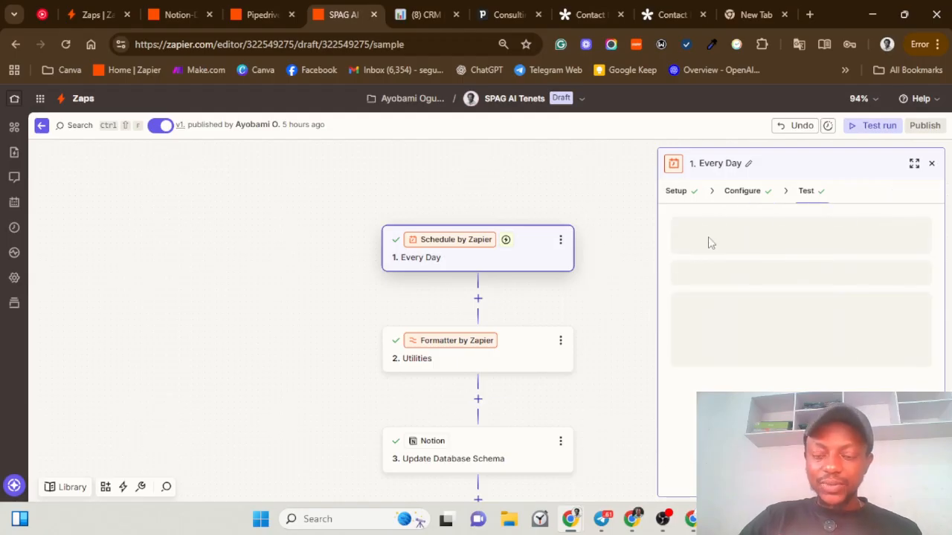
left_click(736, 479)
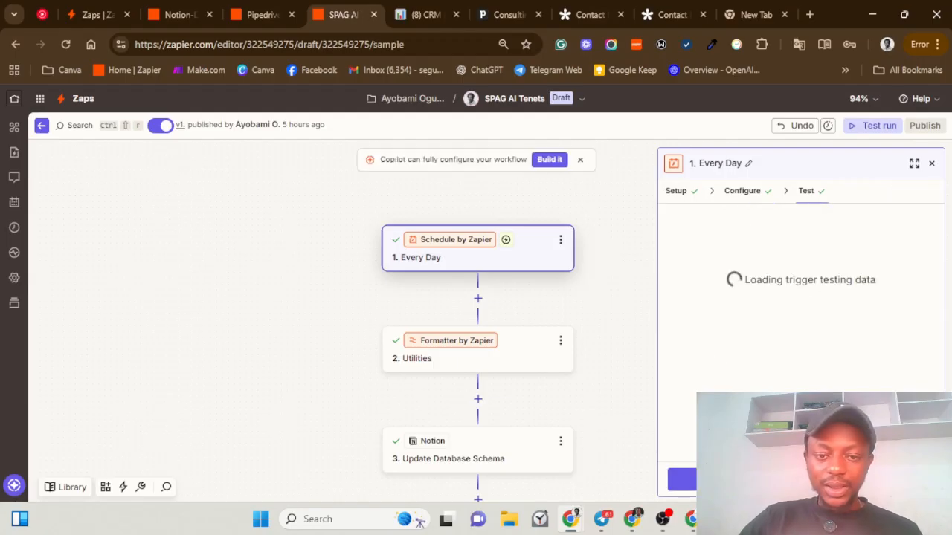
left_click(542, 353)
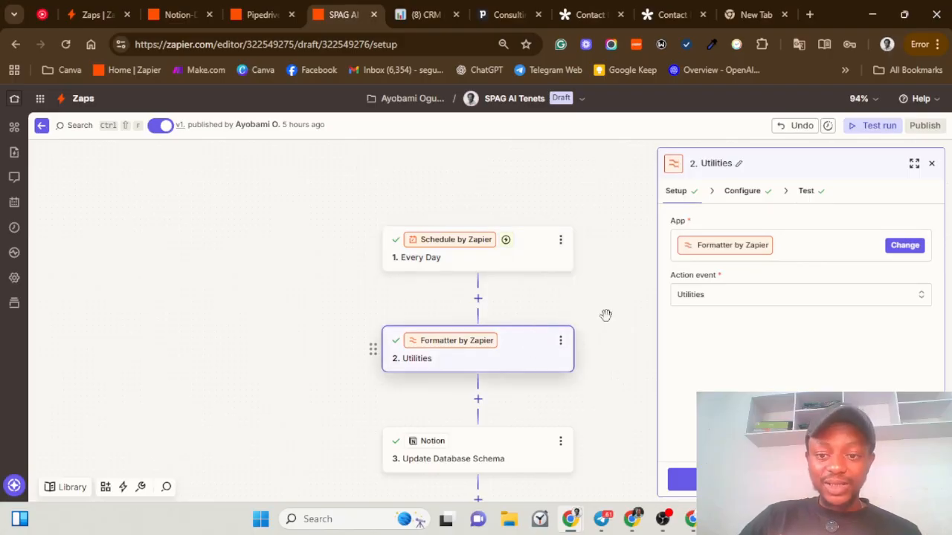
left_click(735, 195)
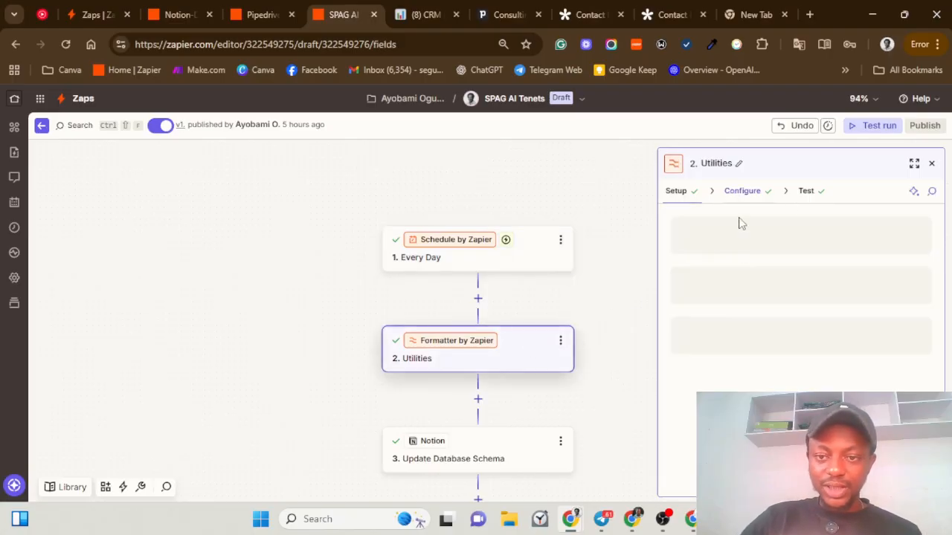
Step: Review the lookup table's Sunday, Tuesday and Wednesday tenet entries
scroll(770, 279, "down", 3)
scroll(770, 271, "up", 3)
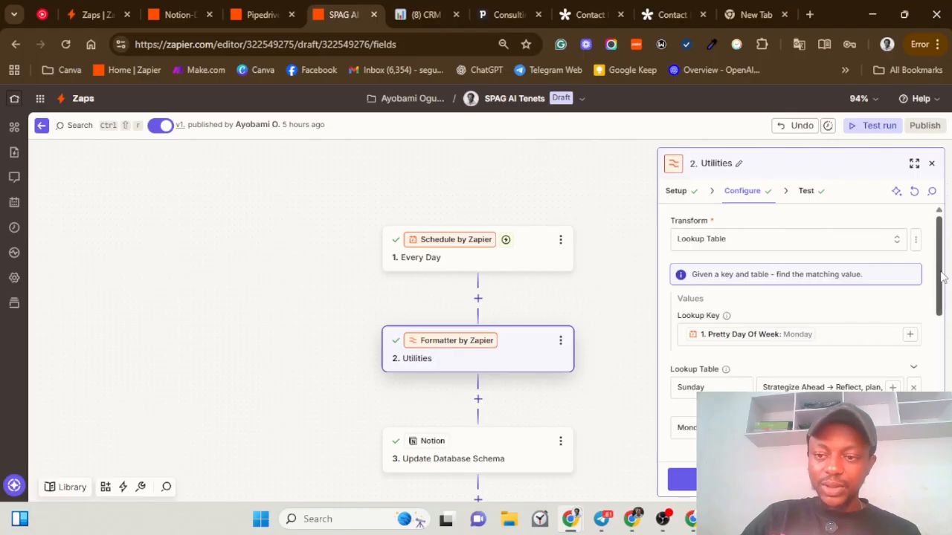
left_click_drag(949, 265, 949, 307)
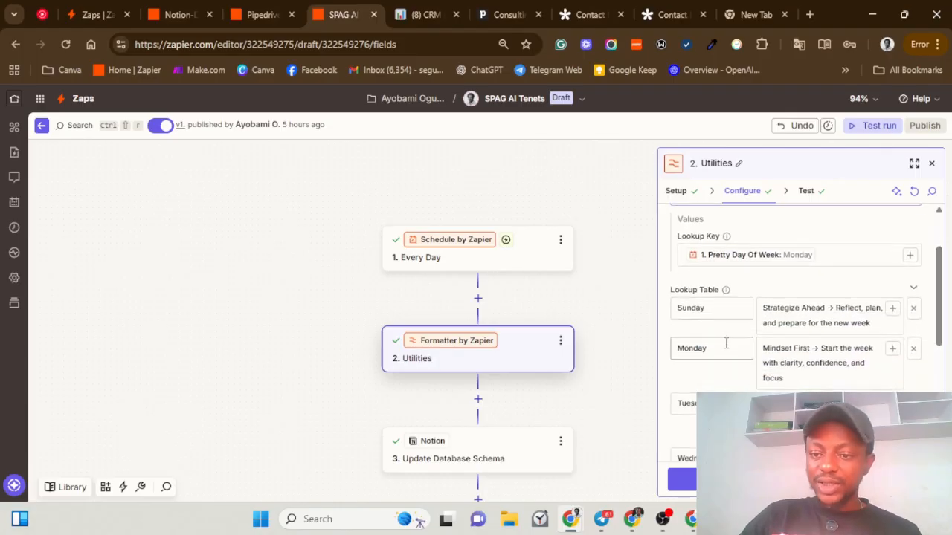
scroll(729, 327, "down", 4)
scroll(749, 318, "up", 2)
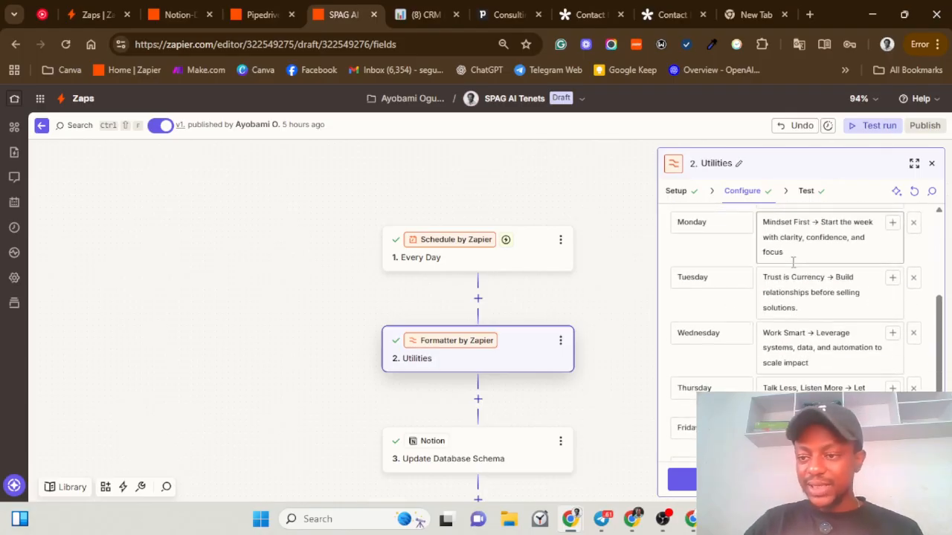
scroll(794, 262, "up", 1)
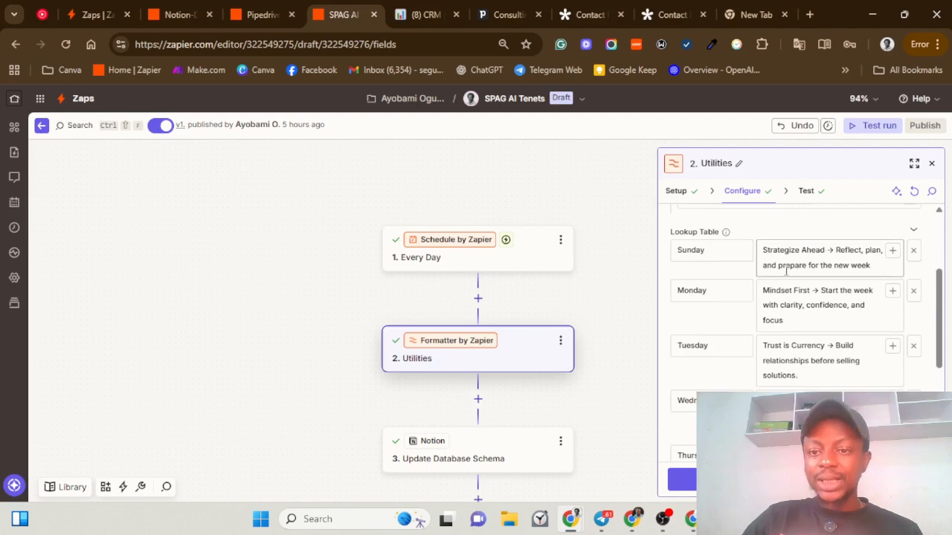
left_click(763, 251)
triple_click(783, 255)
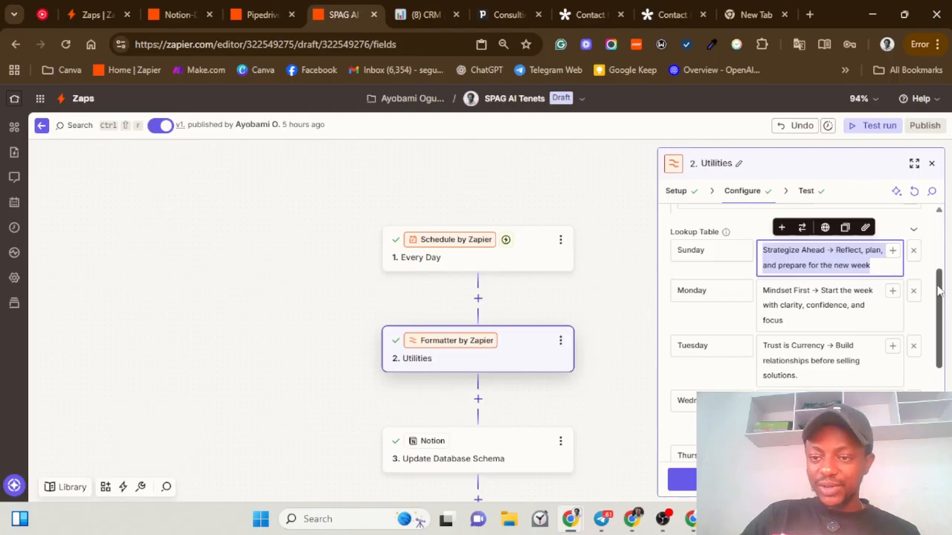
scroll(751, 253, "down", 2)
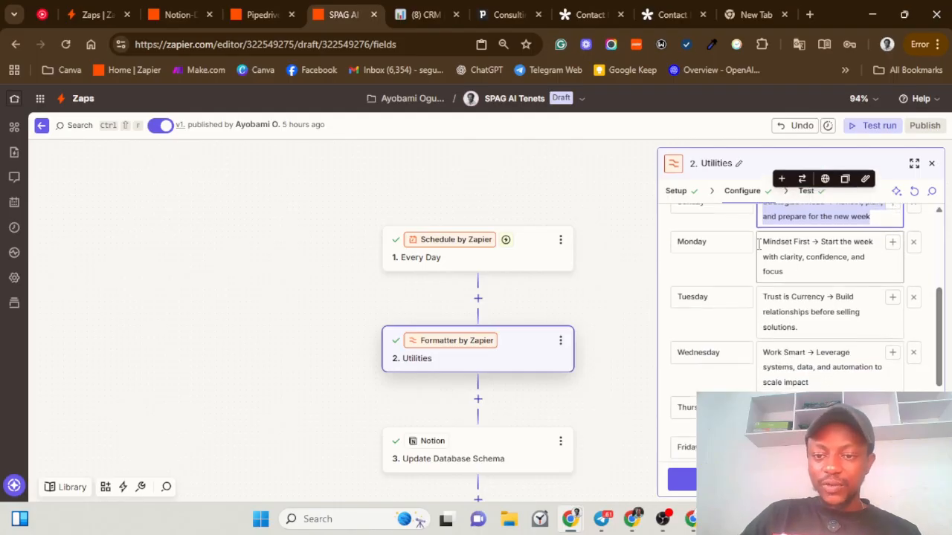
left_click_drag(762, 299, 807, 332)
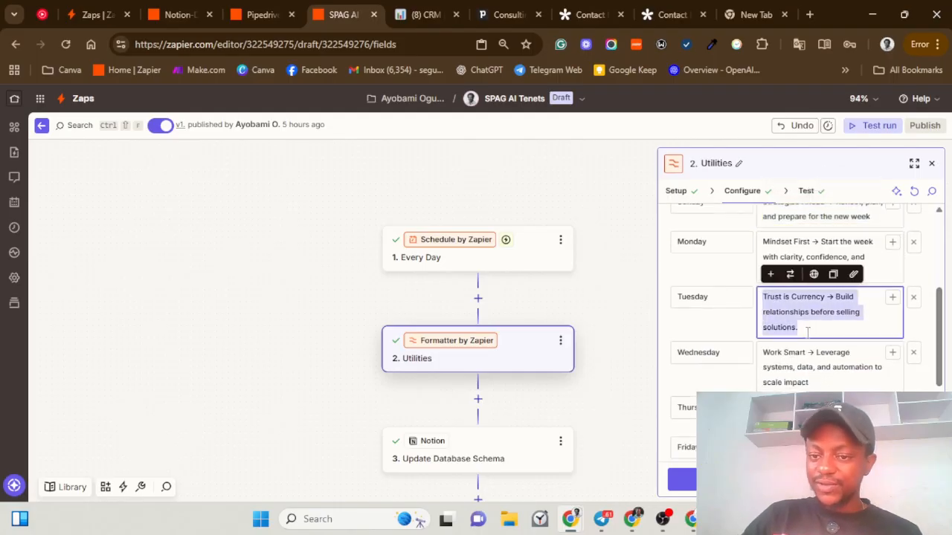
left_click(772, 357)
left_click_drag(774, 358, 831, 379)
Step: Review the Thursday and Friday rows, then revisit the Wednesday key and tenet
scroll(835, 375, "down", 1)
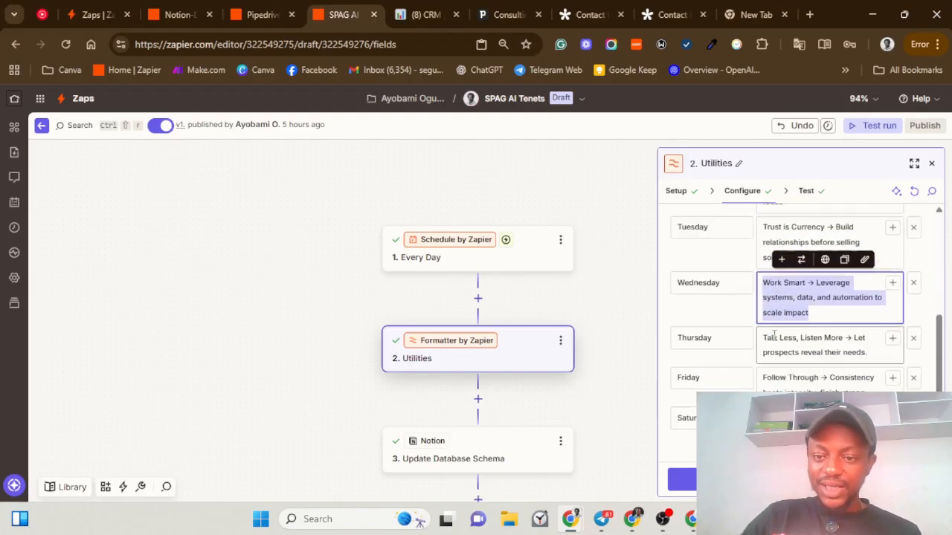
left_click_drag(765, 339, 821, 356)
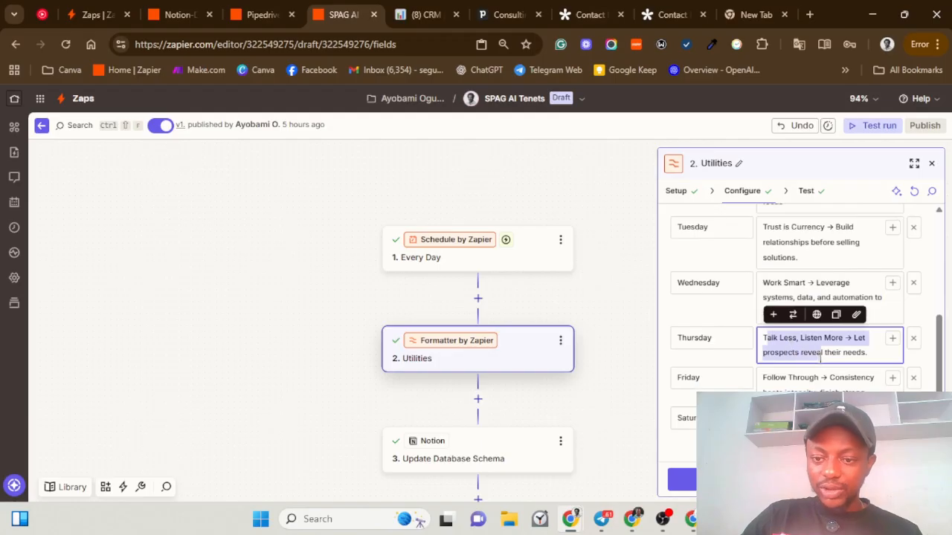
left_click_drag(767, 379, 819, 394)
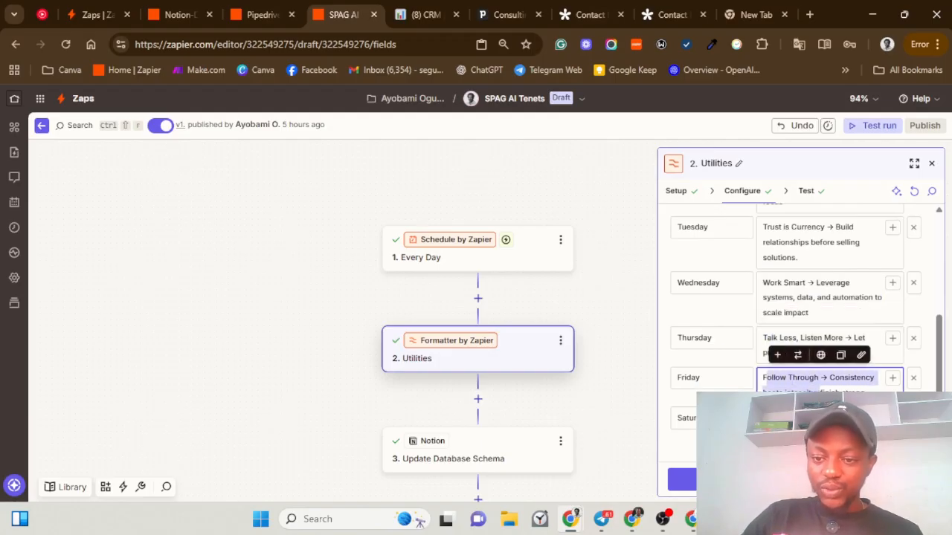
scroll(819, 395, "down", 1)
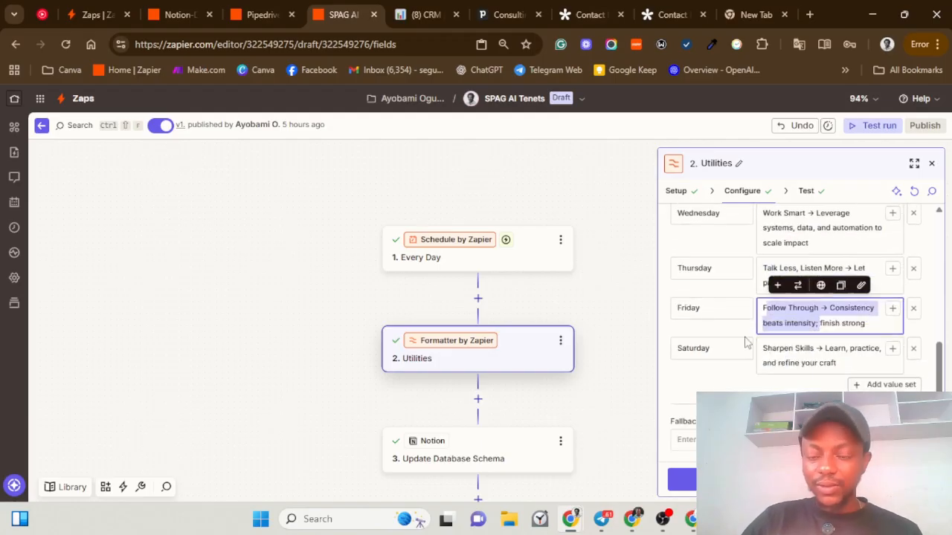
left_click(748, 313)
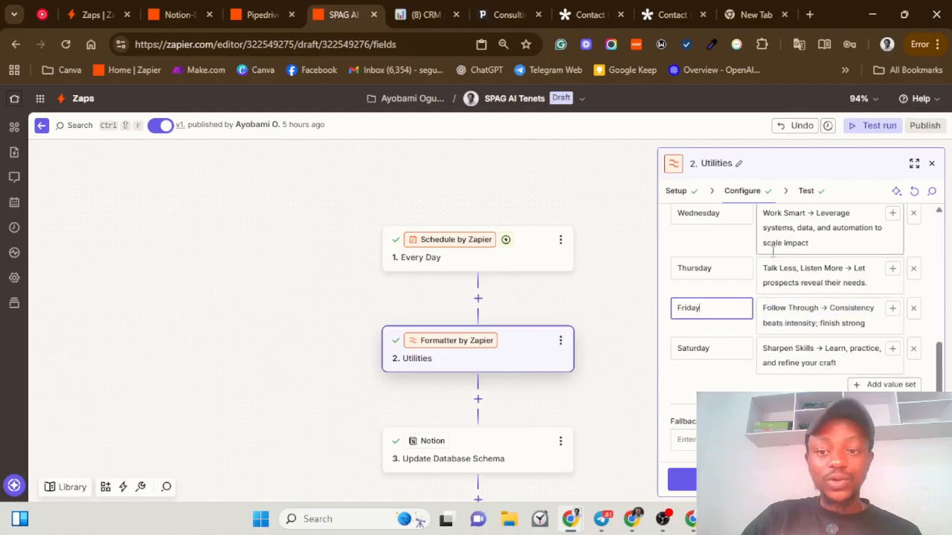
scroll(775, 250, "up", 4)
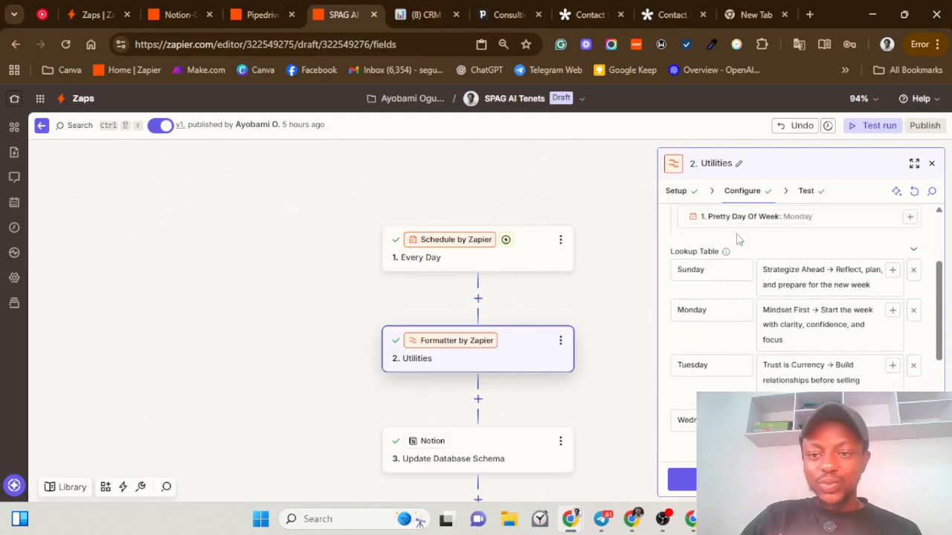
scroll(699, 238, "up", 2)
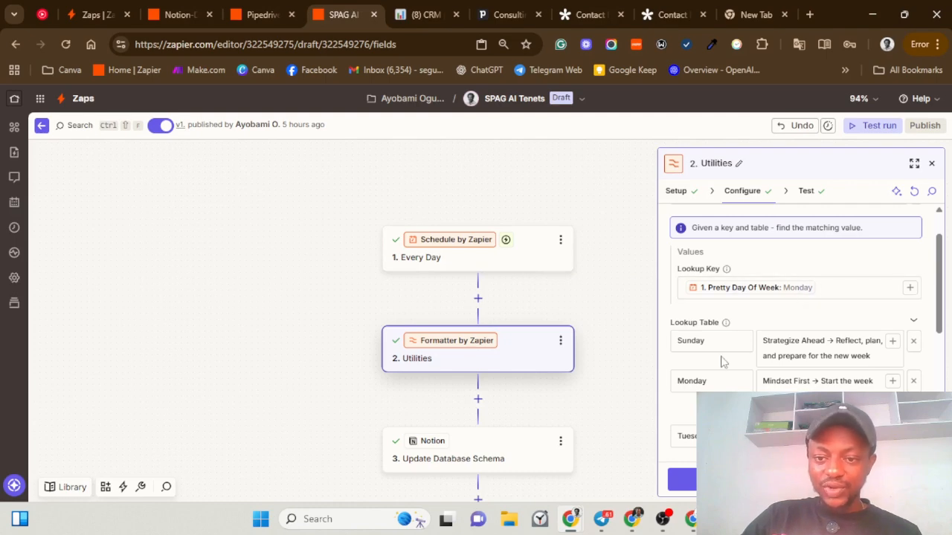
scroll(759, 293, "down", 1)
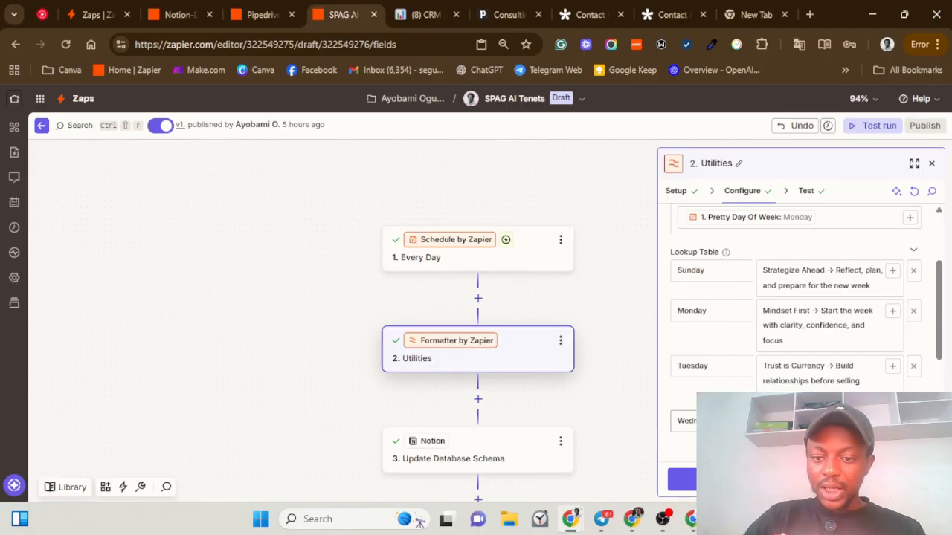
double_click(718, 421)
scroll(714, 296, "down", 3)
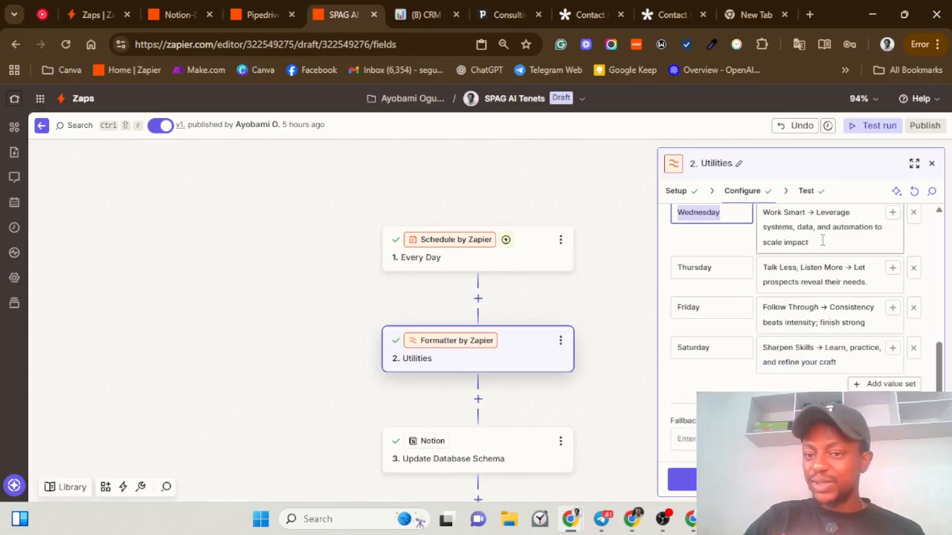
triple_click(823, 241)
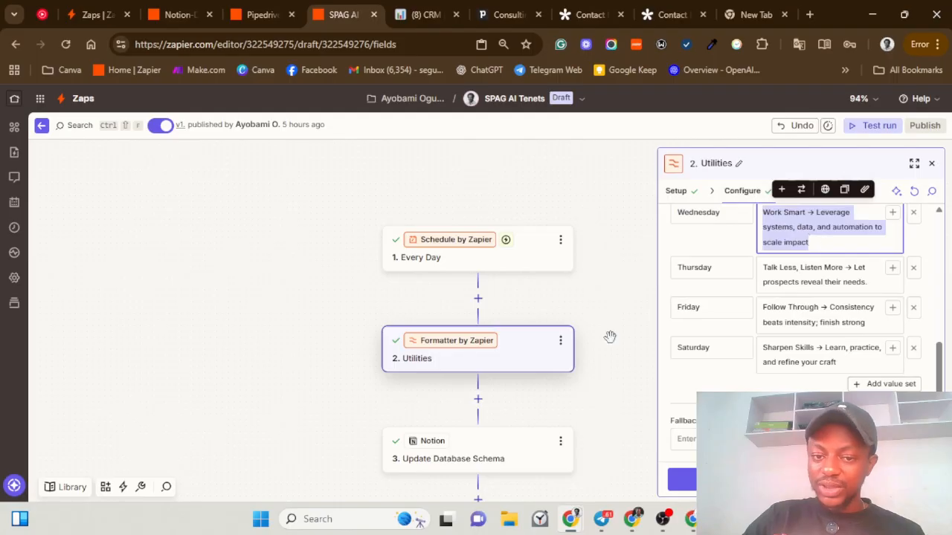
Step: Confirm the Notion step's Database Description maps the Formatter output and move to testing
left_click(504, 454)
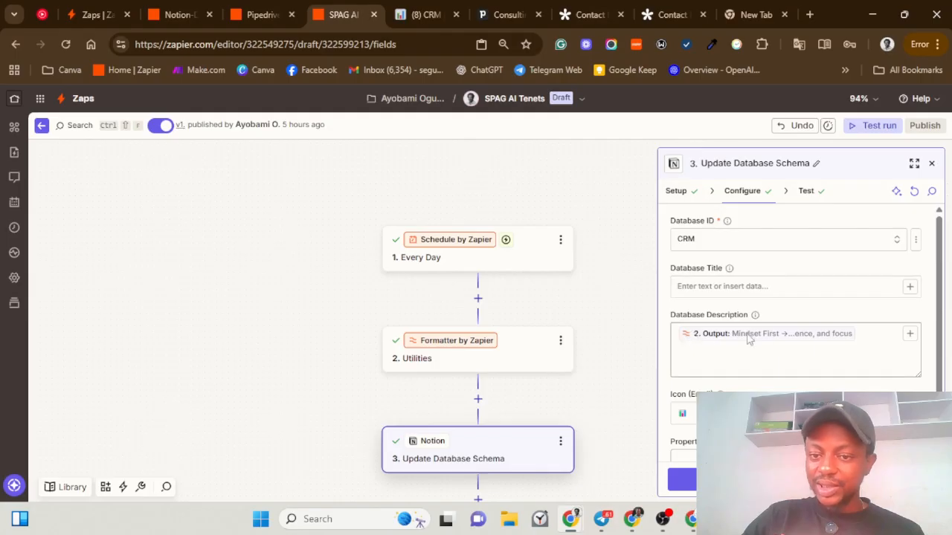
left_click(859, 332)
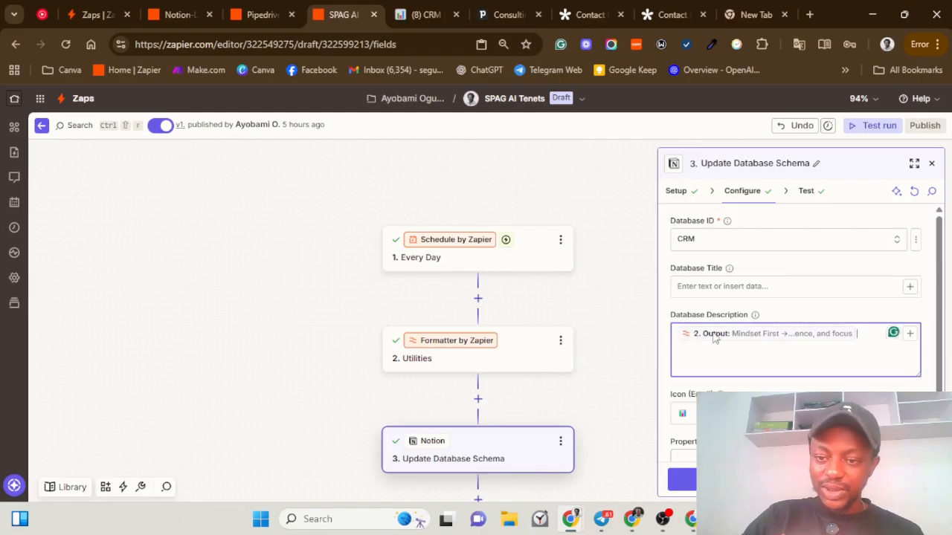
scroll(743, 368, "down", 1)
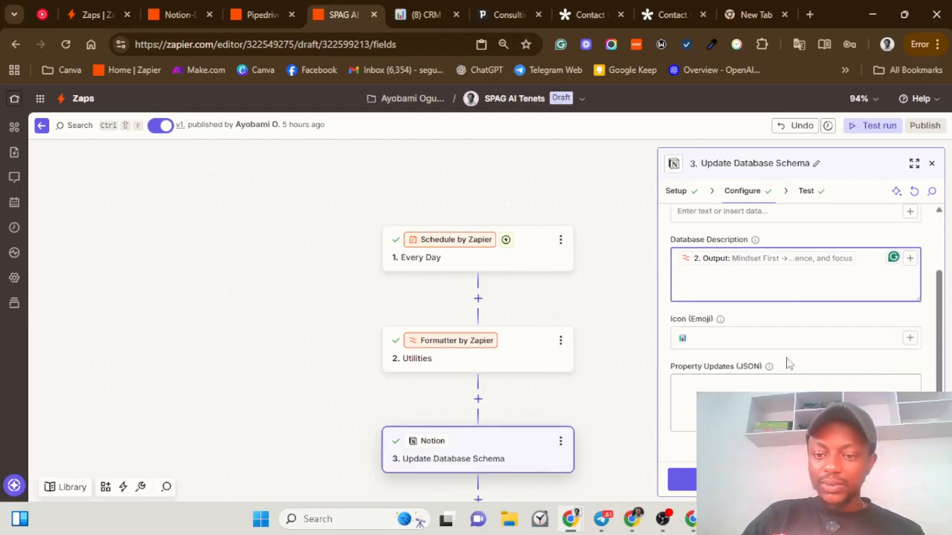
left_click(681, 480)
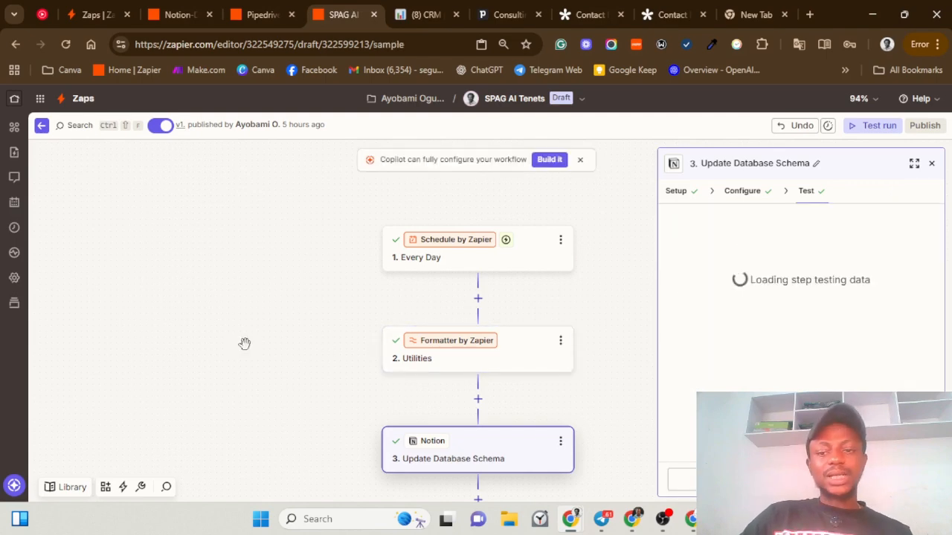
Step: Recheck the weekday lookup and Notion steps, then view the Notion CRM page description
left_click(498, 363)
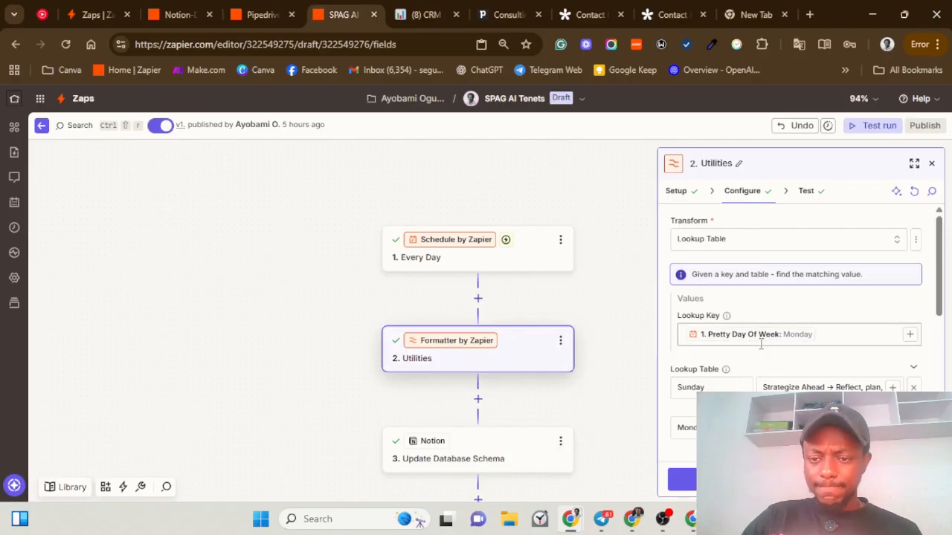
scroll(755, 353, "down", 5)
scroll(760, 344, "up", 2)
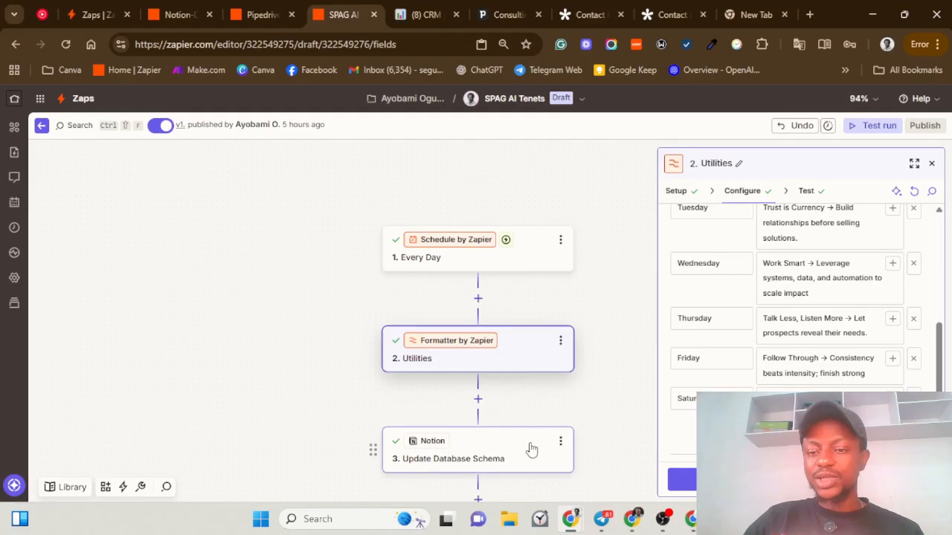
left_click(531, 449)
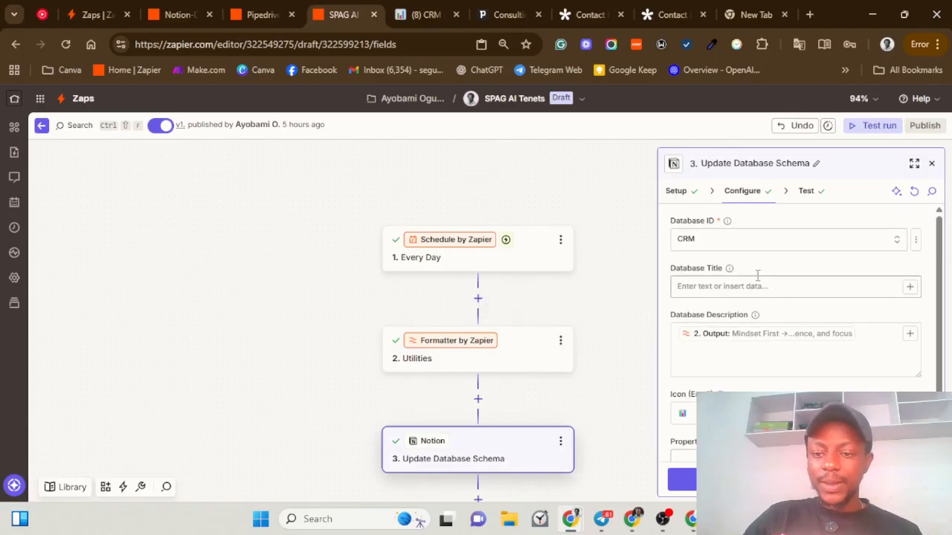
left_click(438, 16)
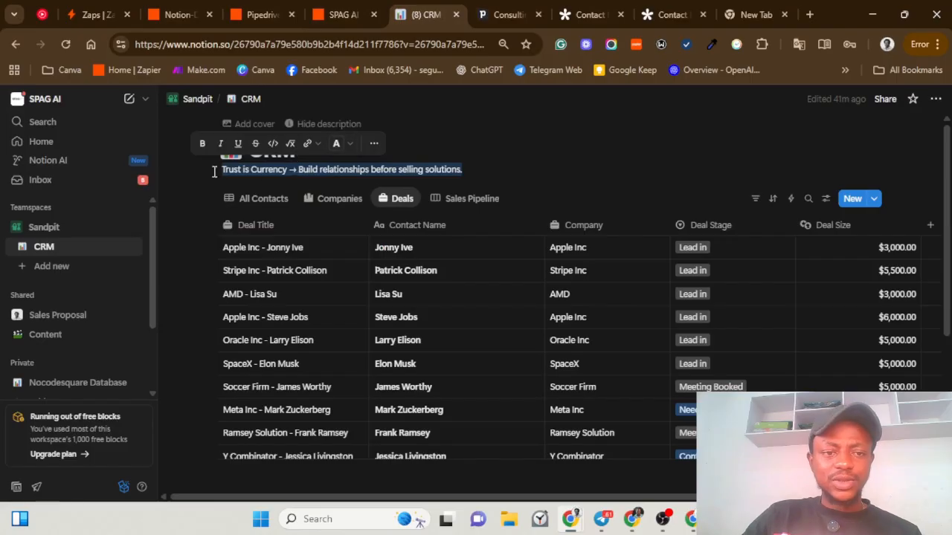